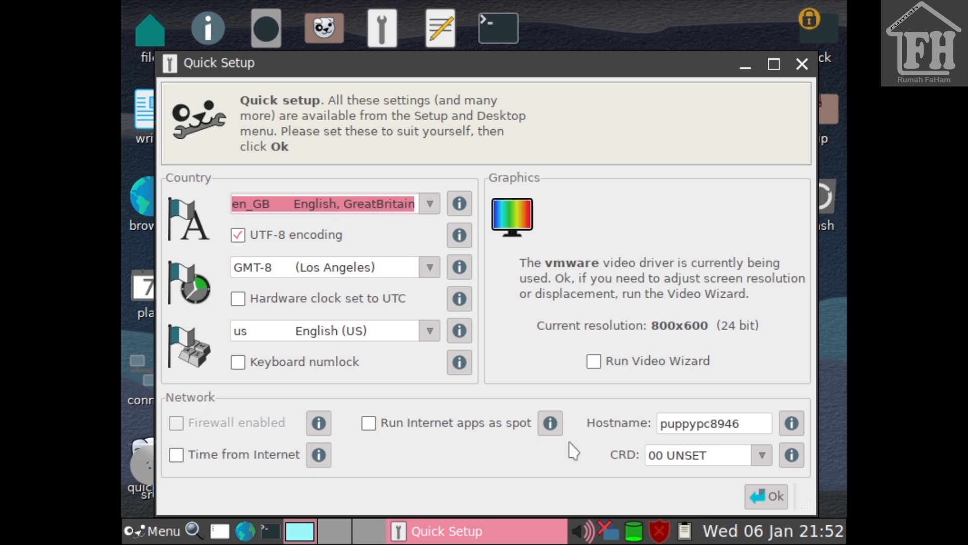
Accept the default quick setup settings and dismiss the Welcome window and the drive's file listing
click(764, 497)
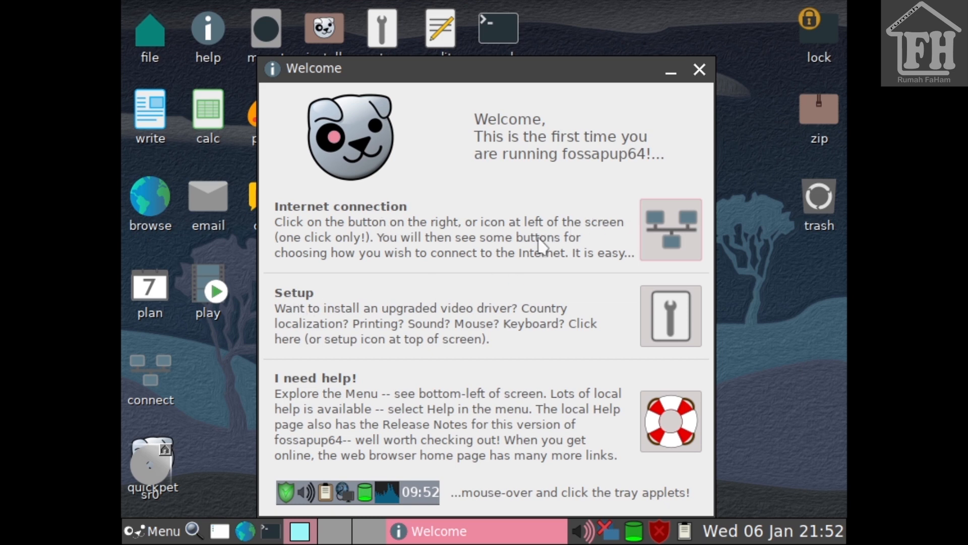
click(700, 70)
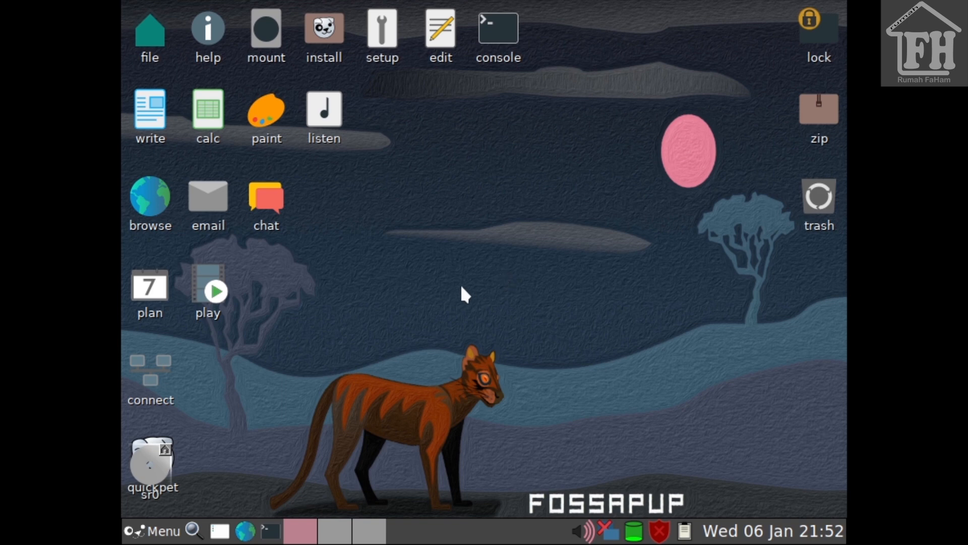
click(153, 471)
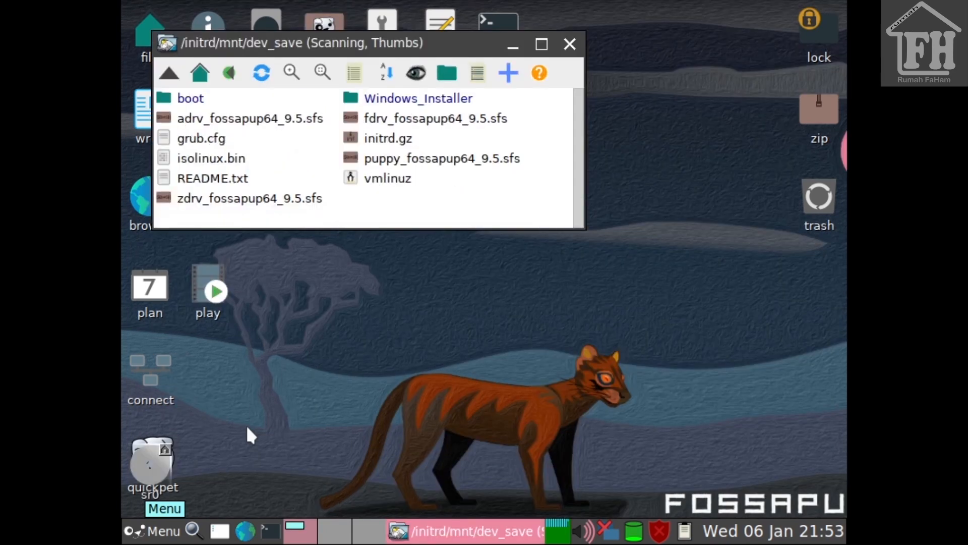
click(570, 44)
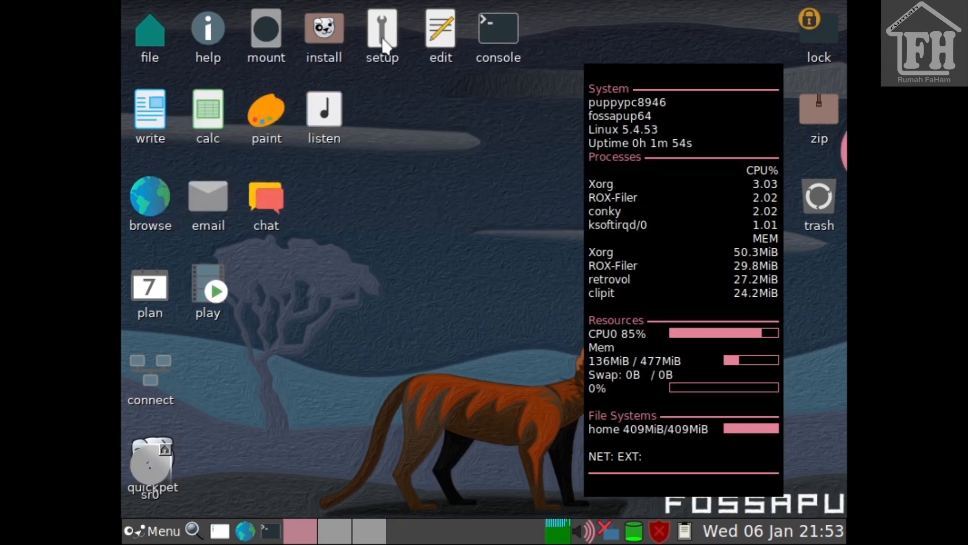
click(328, 32)
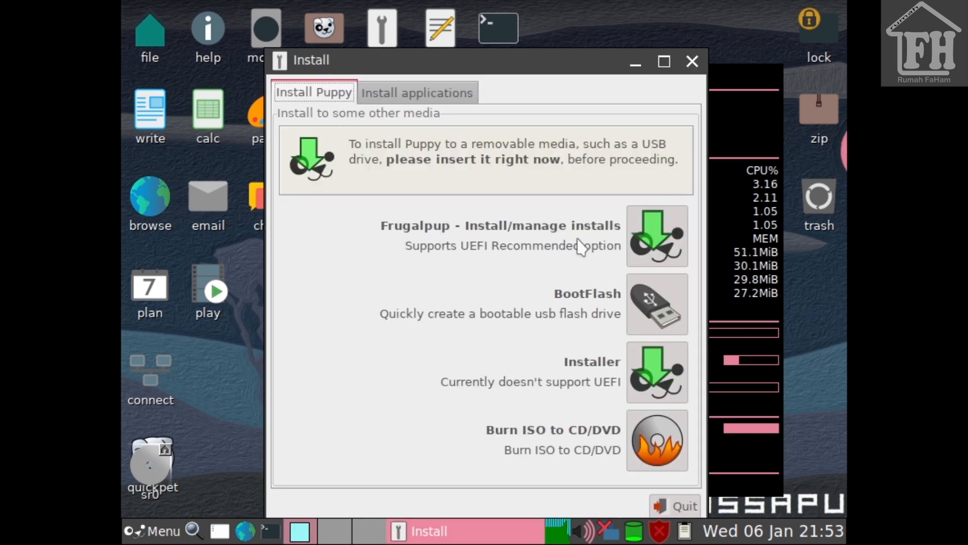
click(650, 237)
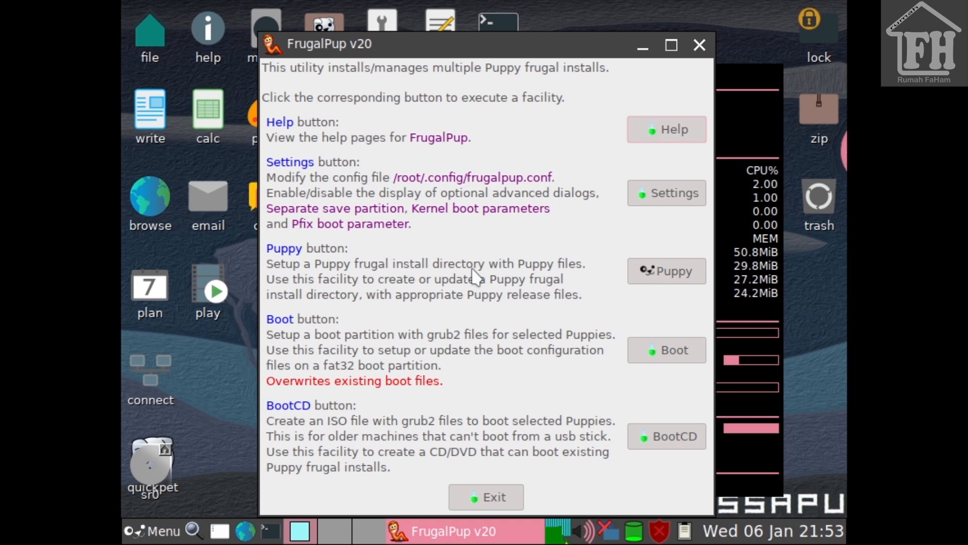
click(657, 277)
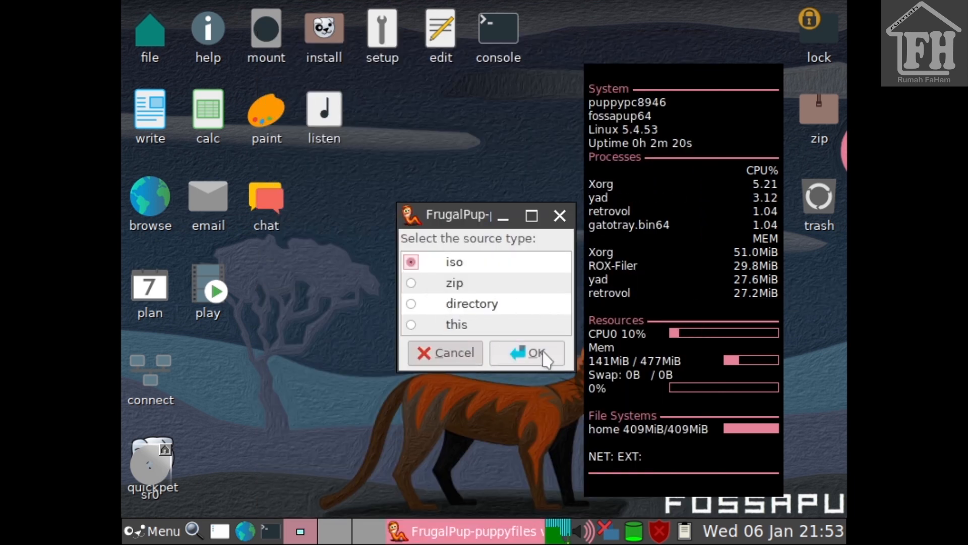
click(512, 353)
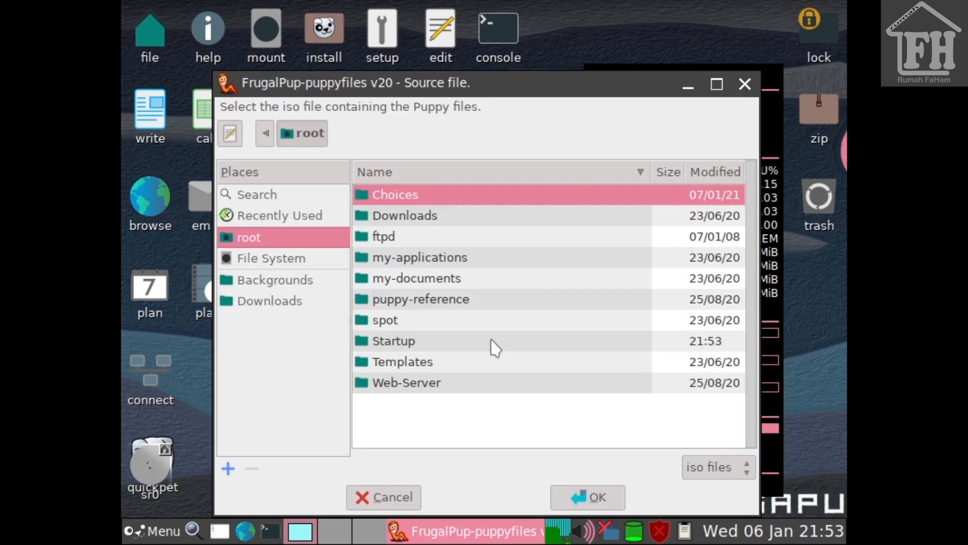
click(374, 501)
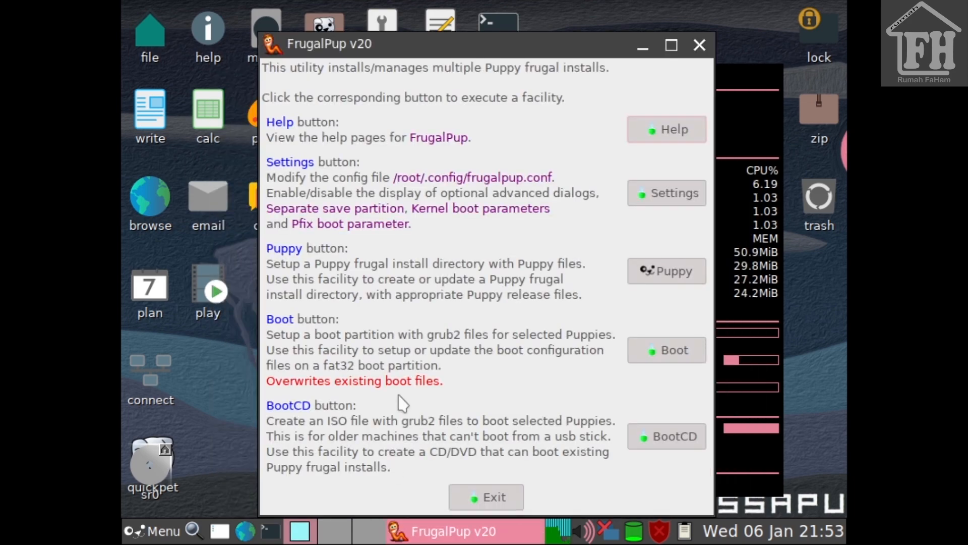
click(700, 53)
Start the Puppy Installer for an internal hard drive and choose sda as the target drive
click(332, 41)
click(400, 94)
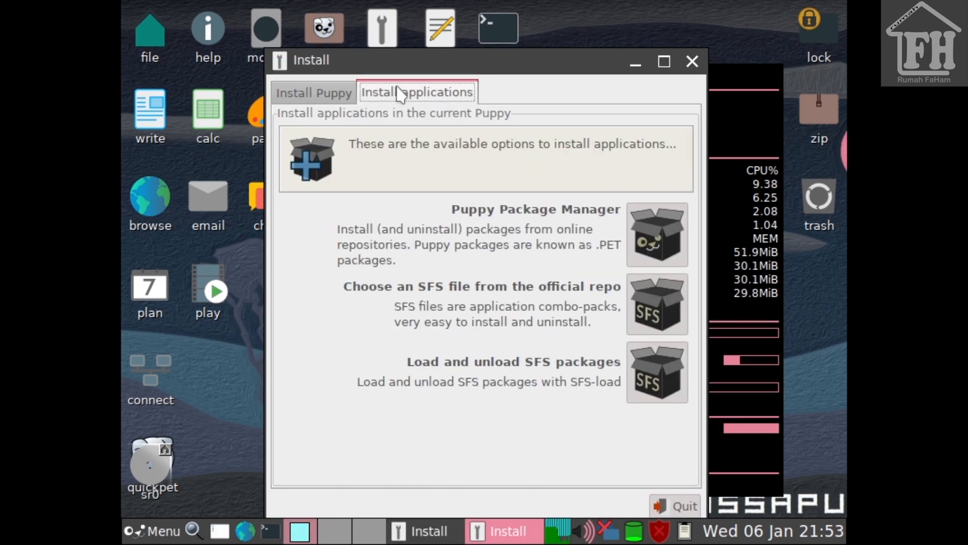
click(309, 94)
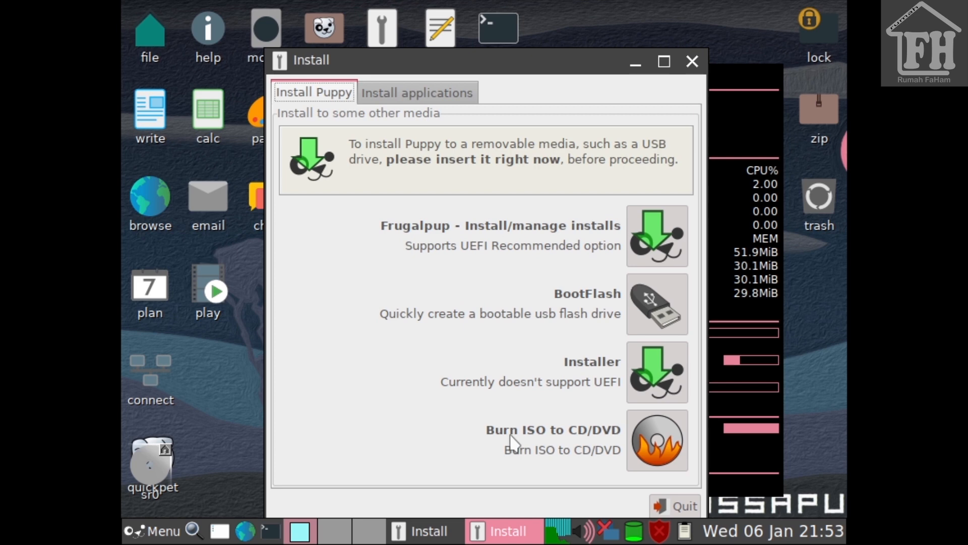
click(664, 382)
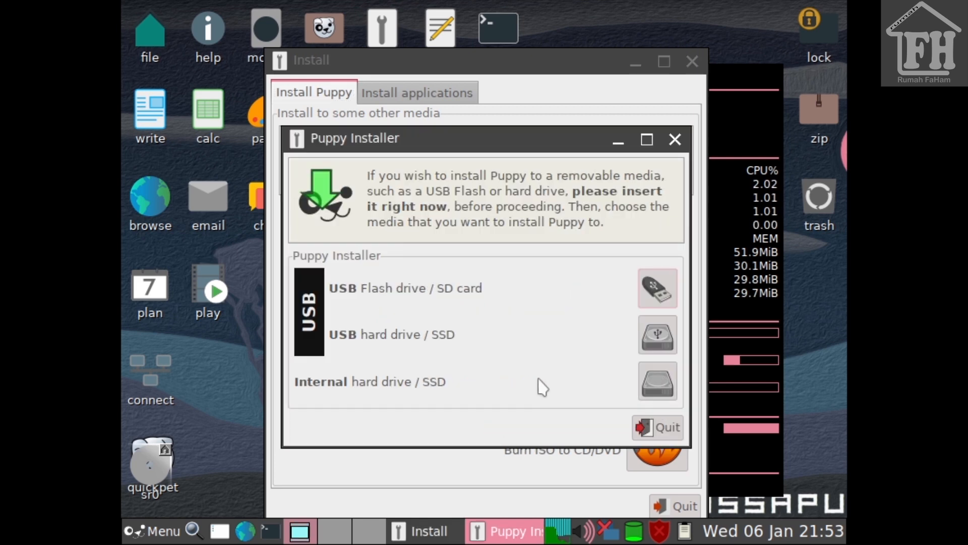
click(673, 387)
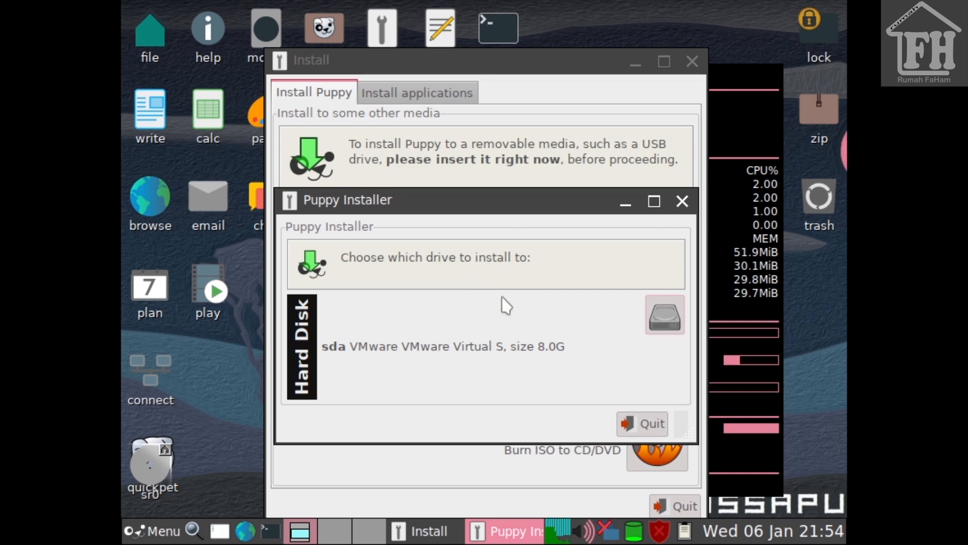
click(662, 322)
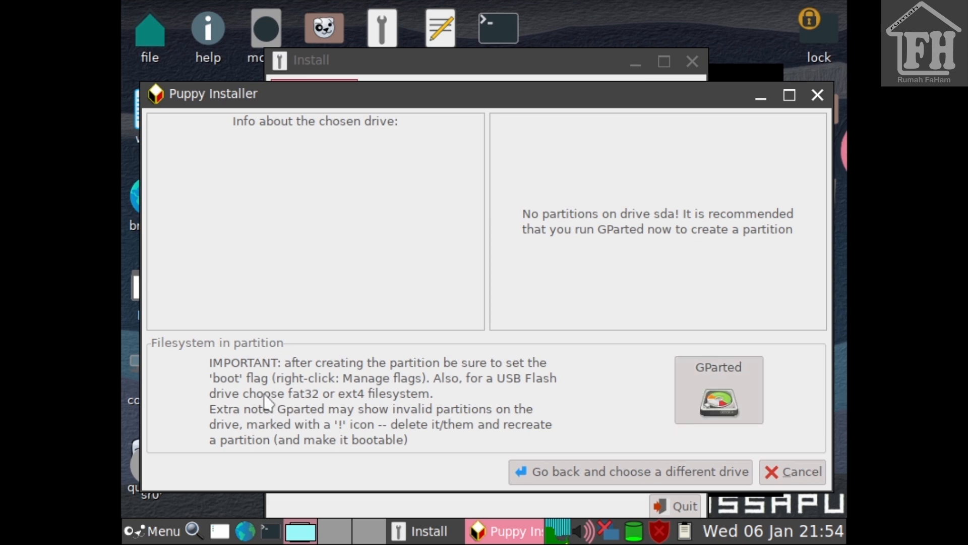
Run GParted on /dev/sda and inspect the information about its unallocated space
click(718, 390)
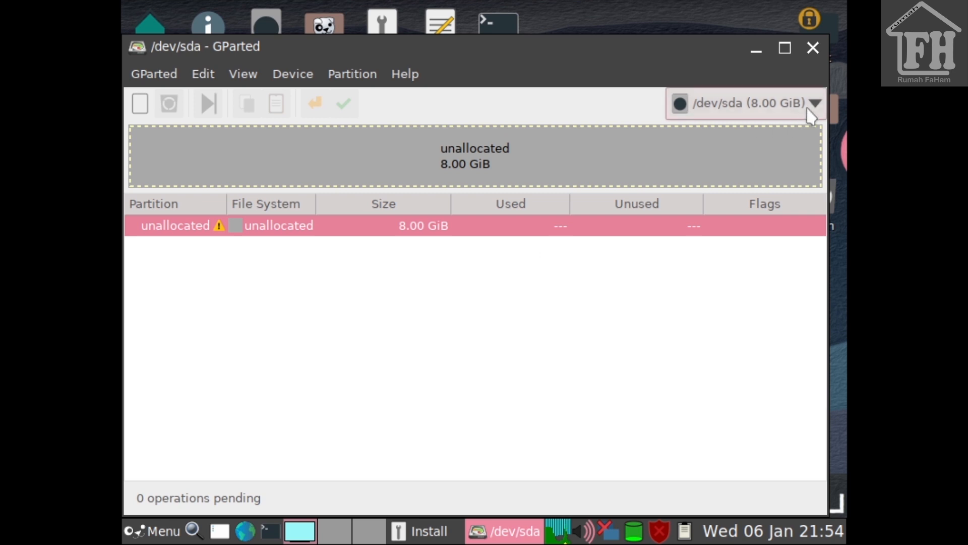
click(726, 116)
click(567, 162)
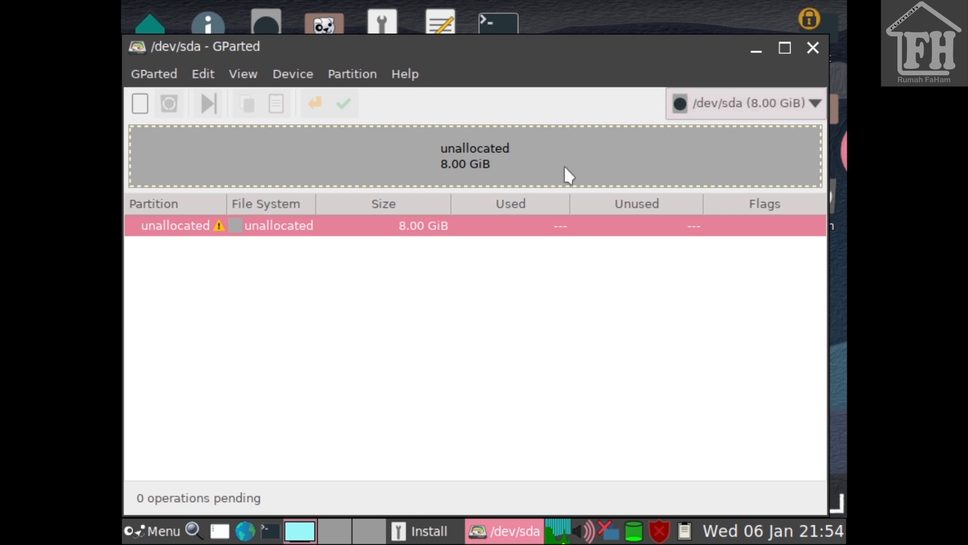
double_click(287, 235)
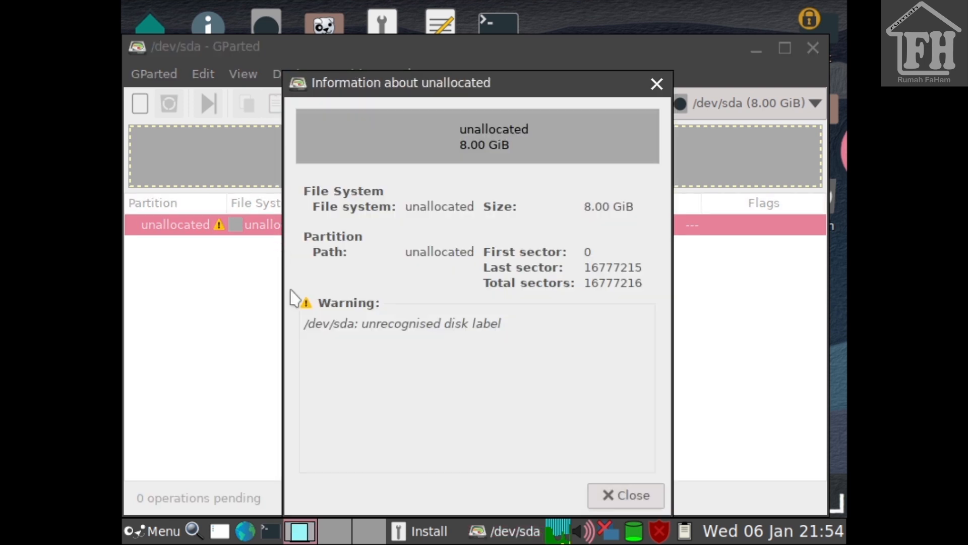
click(633, 495)
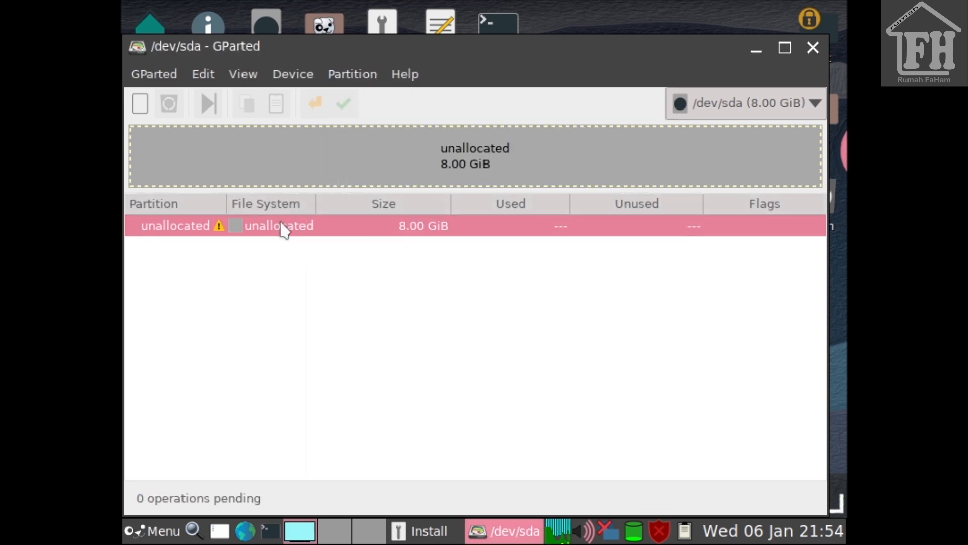
Refresh the device list and try to add a new partition on /dev/sda
click(174, 76)
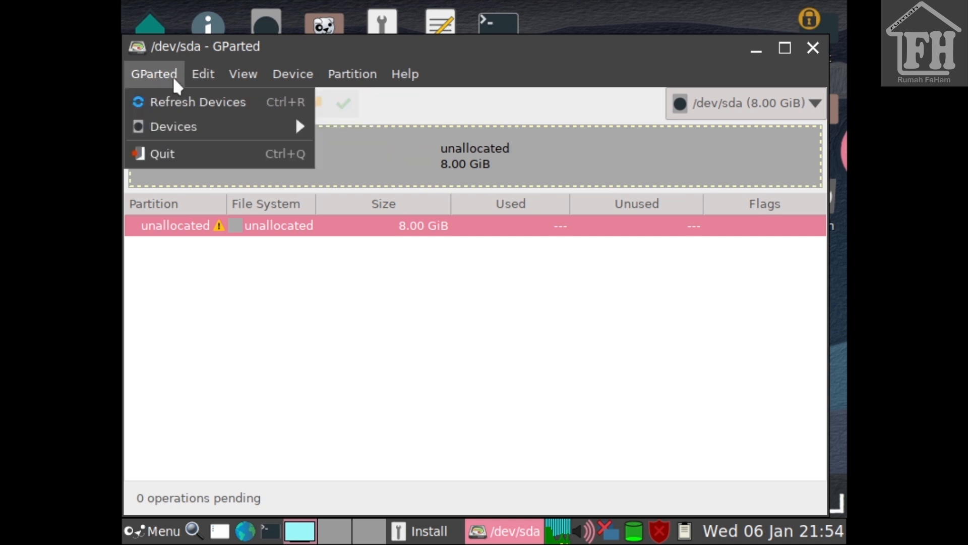
click(179, 102)
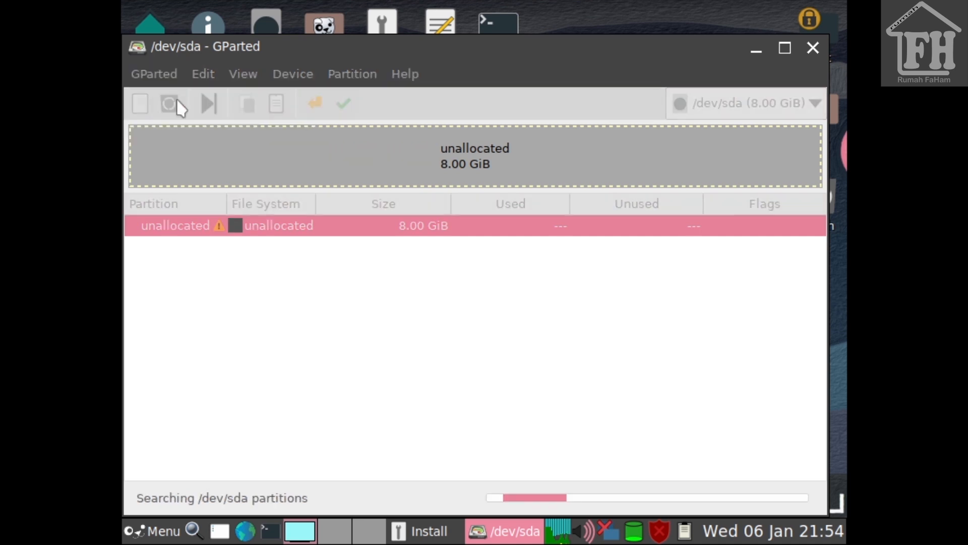
click(351, 75)
click(353, 101)
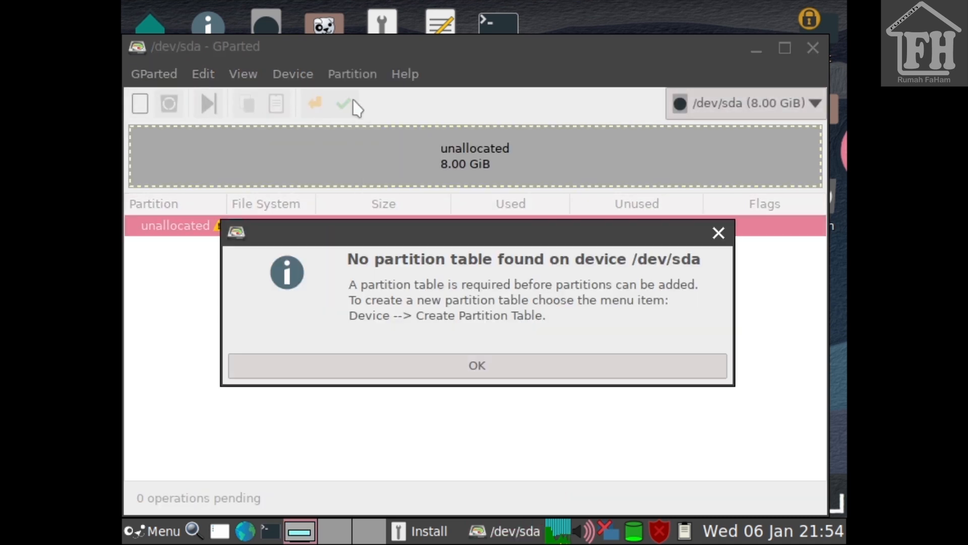
click(425, 370)
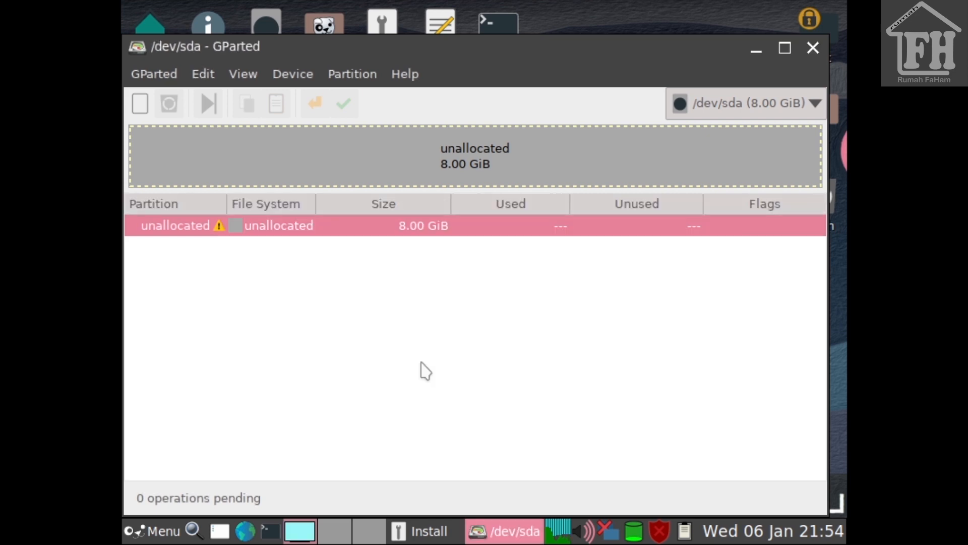
Create a new msdos partition table on /dev/sda
click(293, 74)
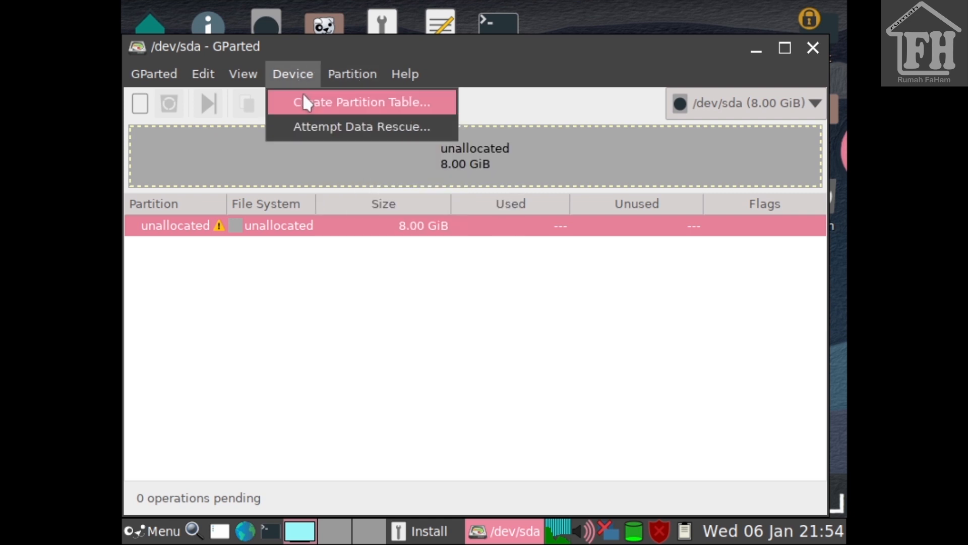
click(304, 101)
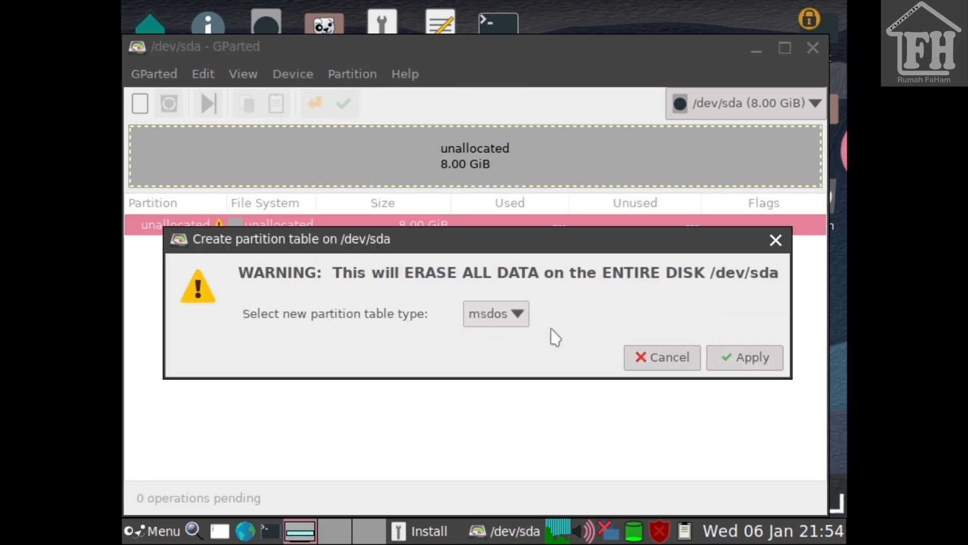
click(518, 318)
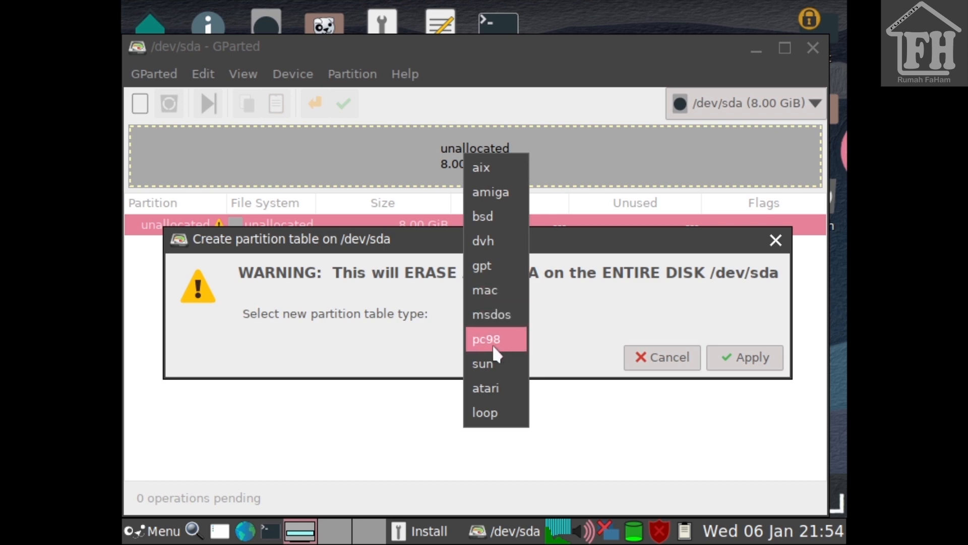
click(561, 336)
click(759, 357)
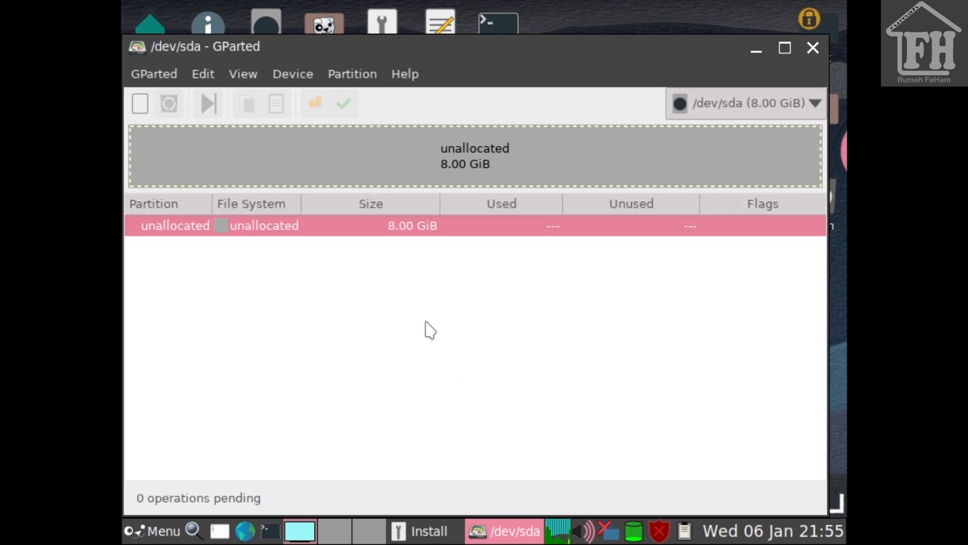
Start a new primary partition in the unallocated space with linux-swap as its file system
click(338, 76)
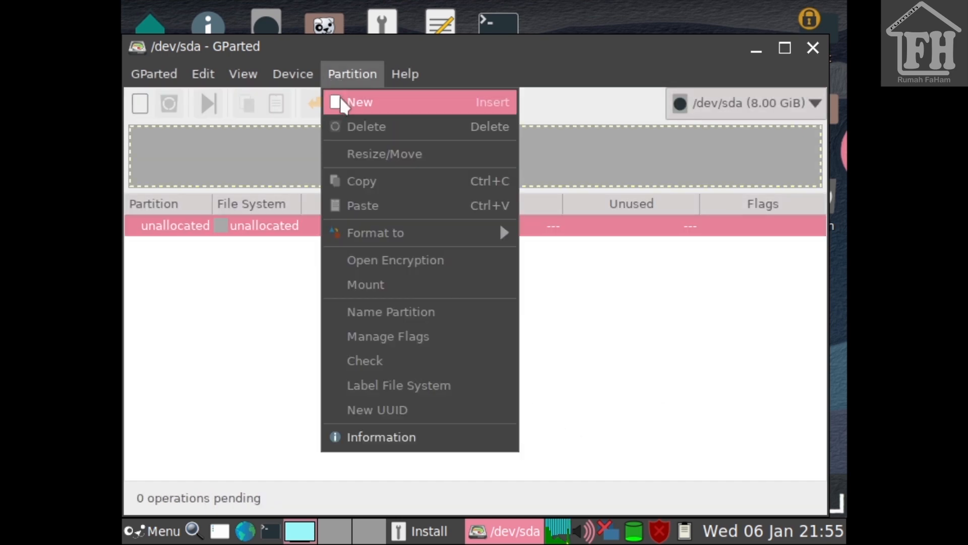
mouse_move(294, 77)
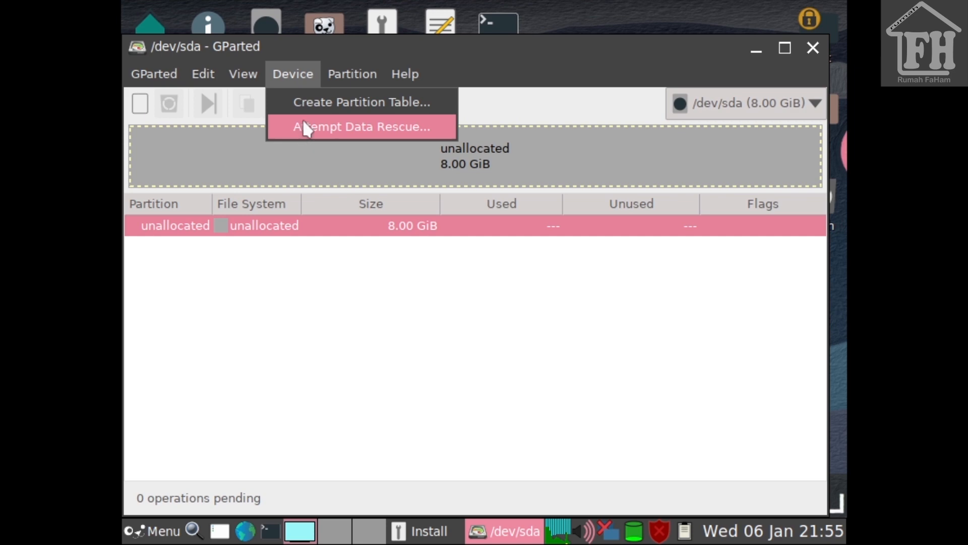
click(307, 302)
click(347, 76)
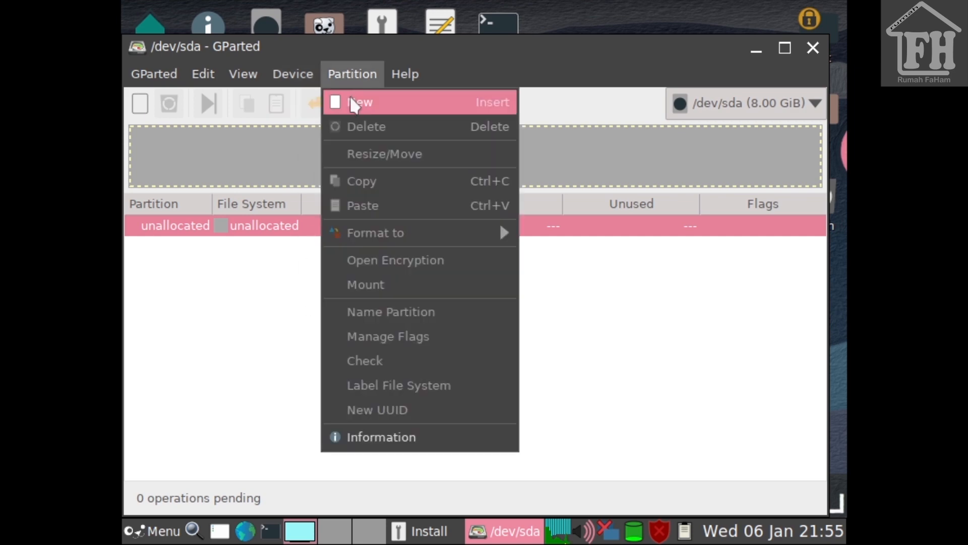
click(355, 106)
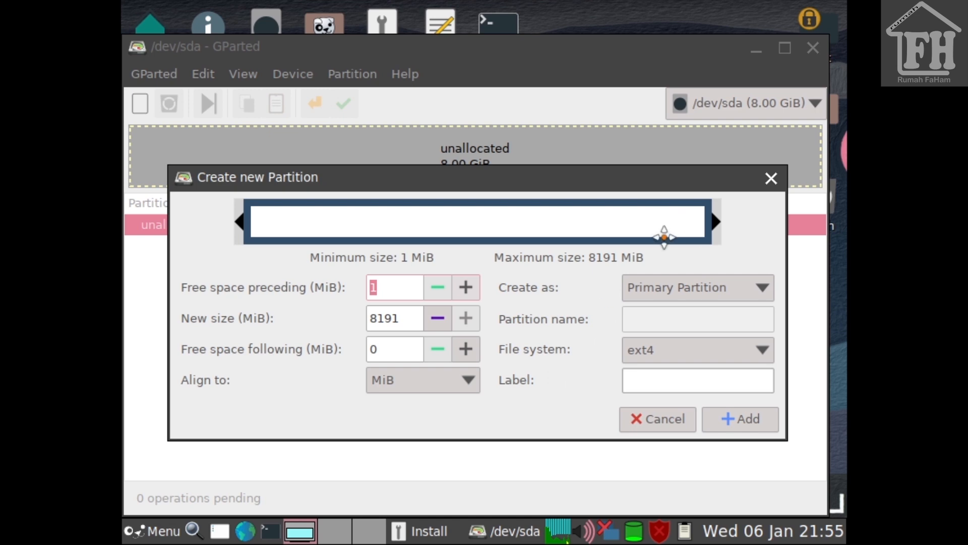
click(760, 350)
scroll(677, 429, down, 4)
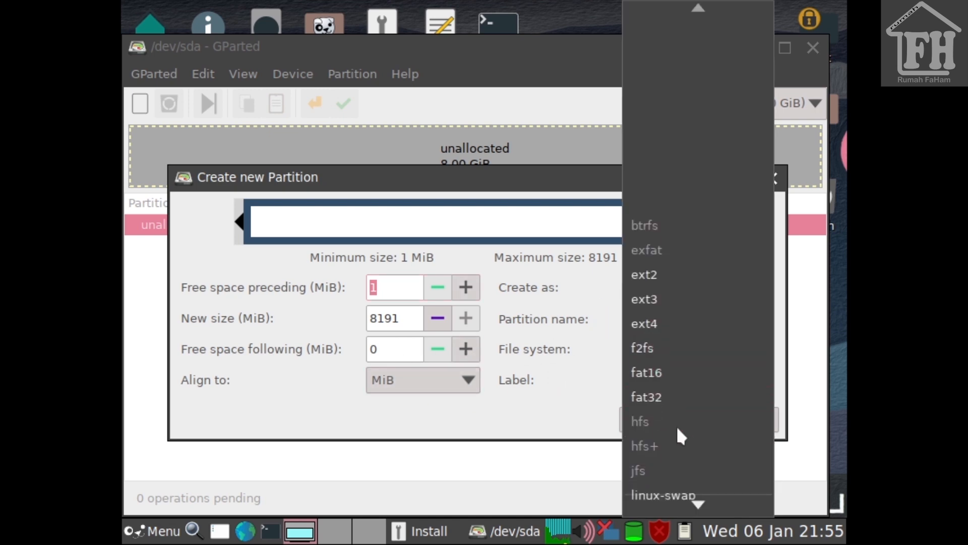
click(675, 427)
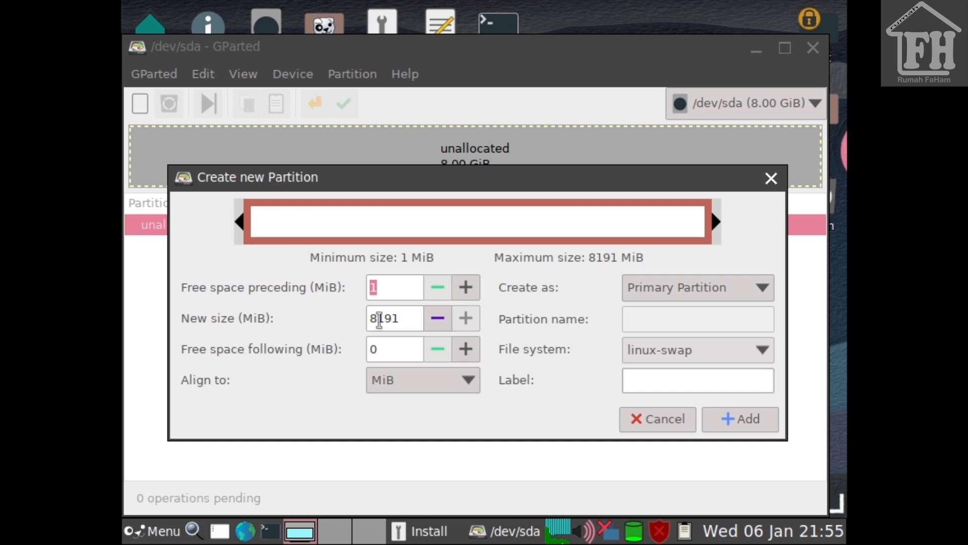
Set the swap partition's size to 512 MiB, label it "swap" and add it to the pending operations
double_click(403, 318)
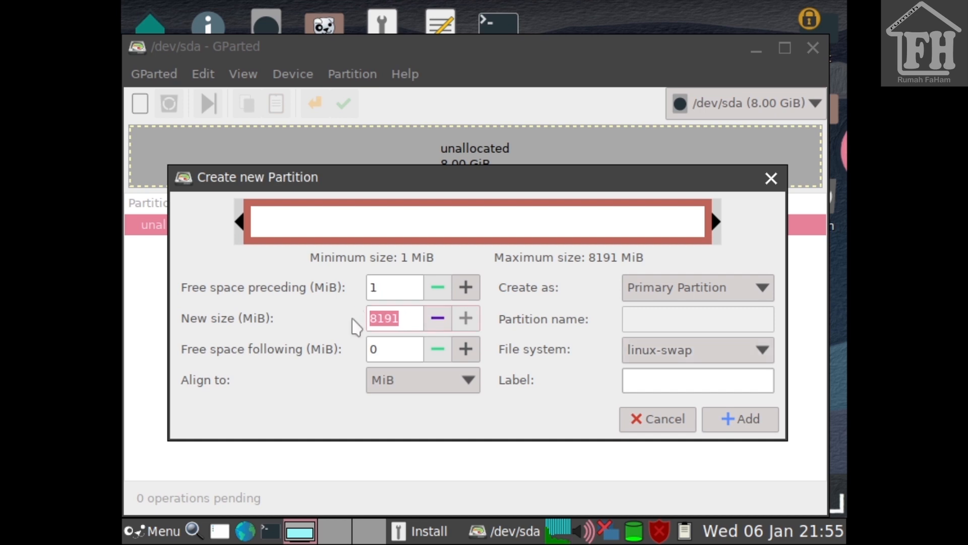
text(51)
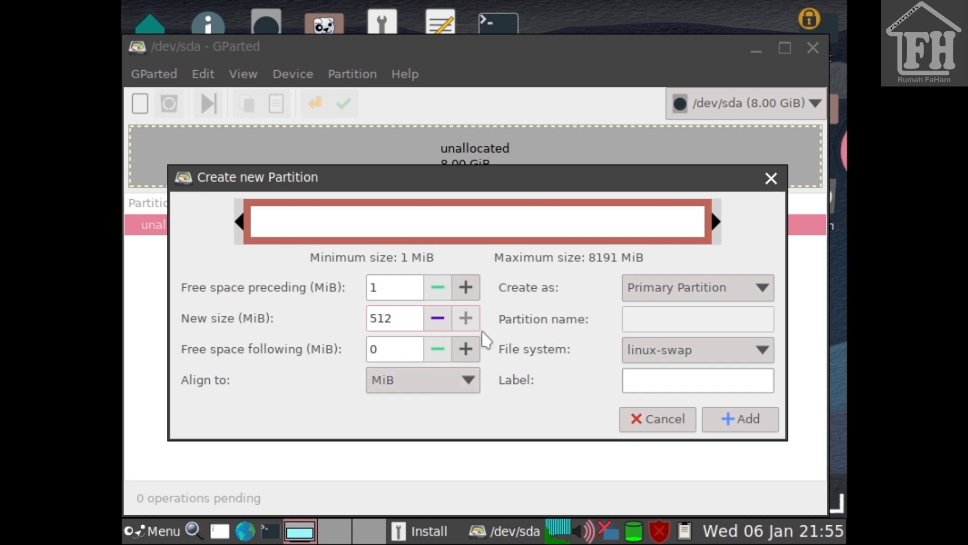
text(2)
click(666, 384)
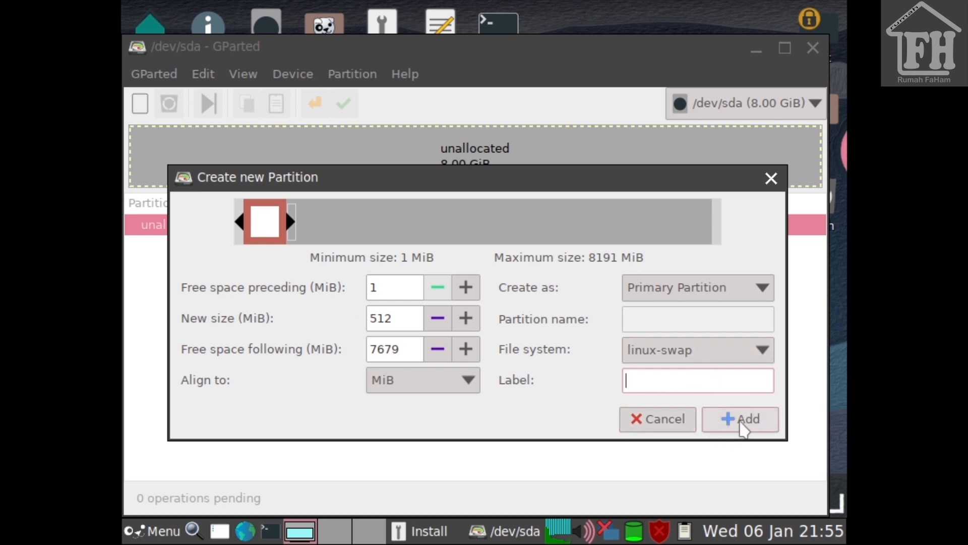
text(swap)
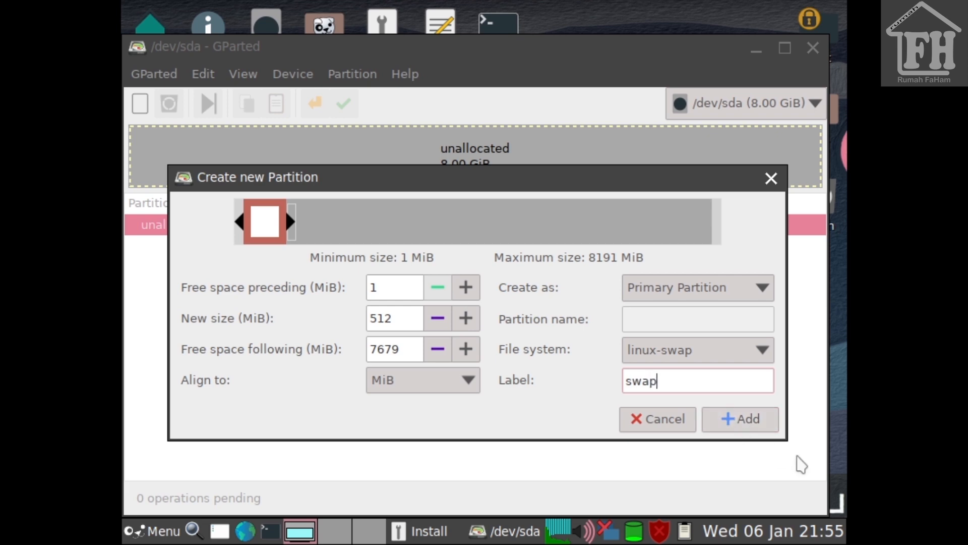
click(744, 423)
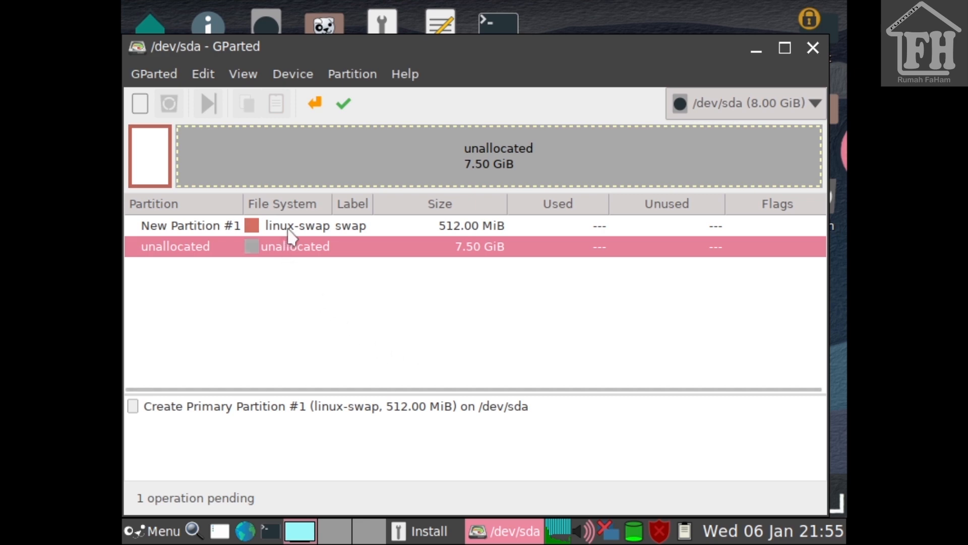
Add a primary ext4 partition labelled "/" that fills the remaining unallocated space
click(289, 230)
click(287, 248)
click(347, 76)
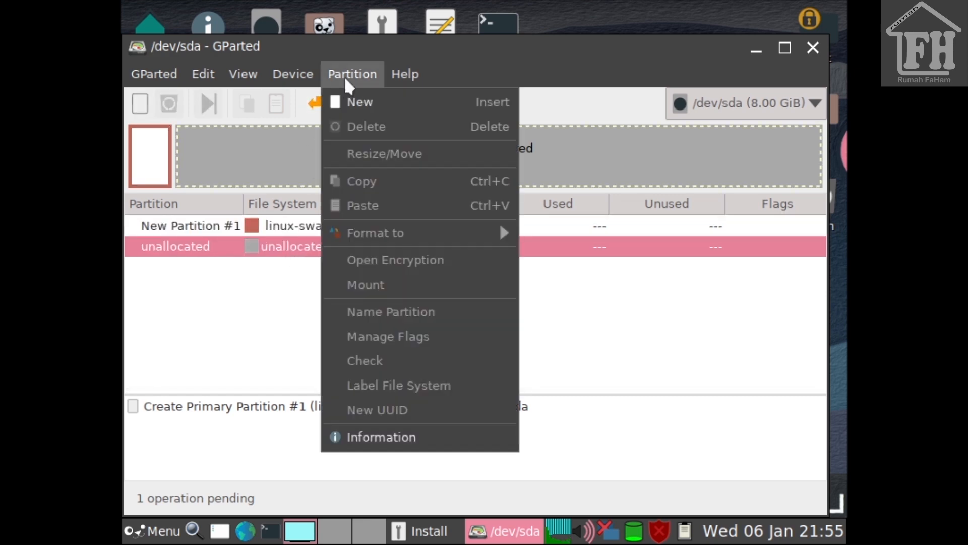
click(352, 104)
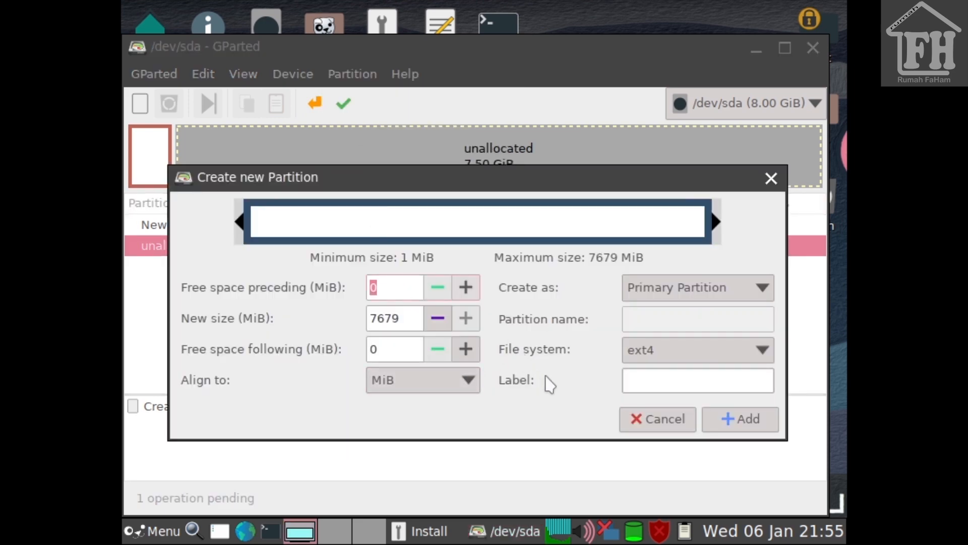
click(679, 384)
click(730, 423)
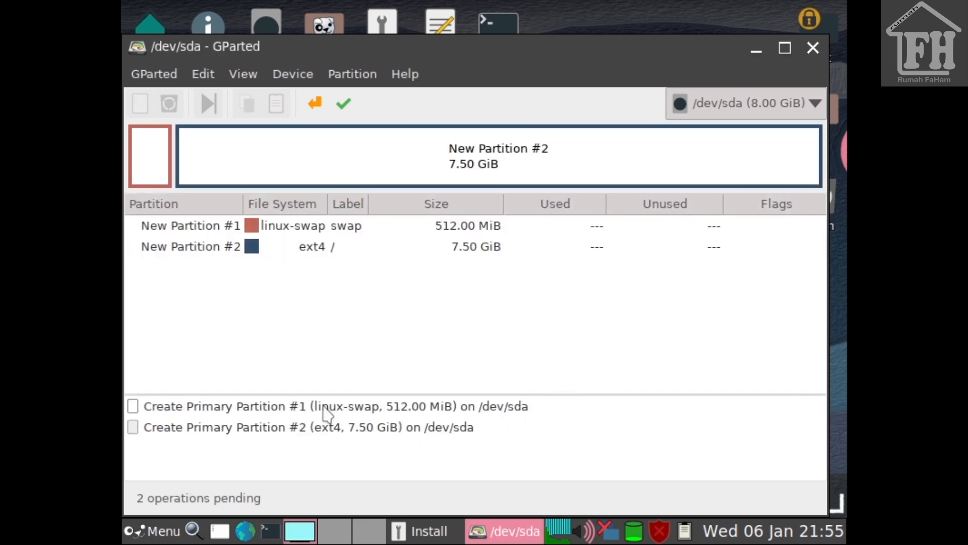
Apply the pending partition operations to /dev/sda and close GParted
click(340, 106)
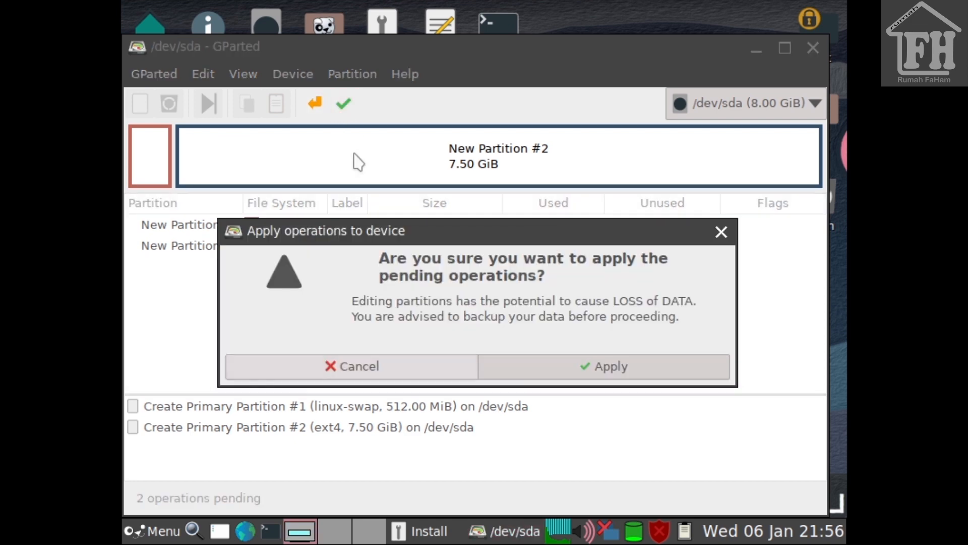
click(588, 370)
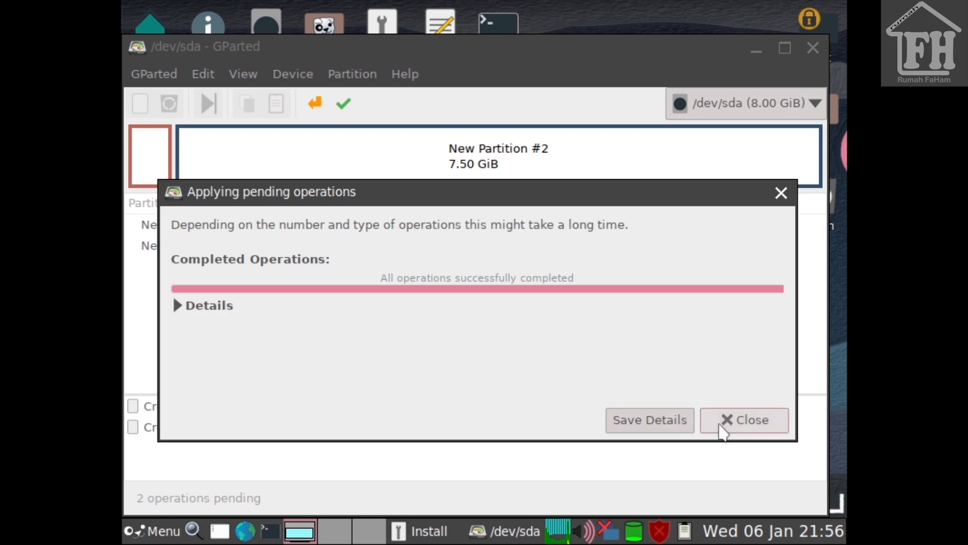
click(750, 422)
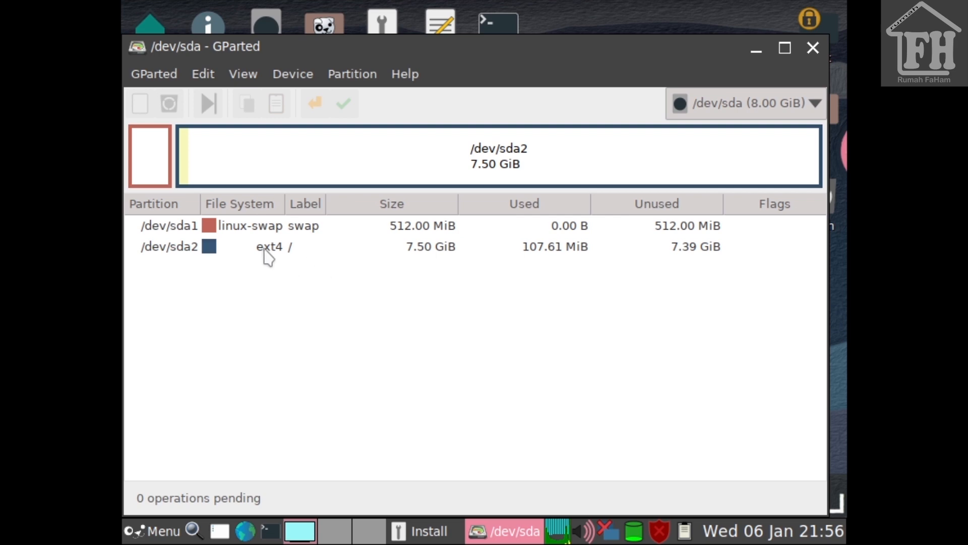
click(277, 231)
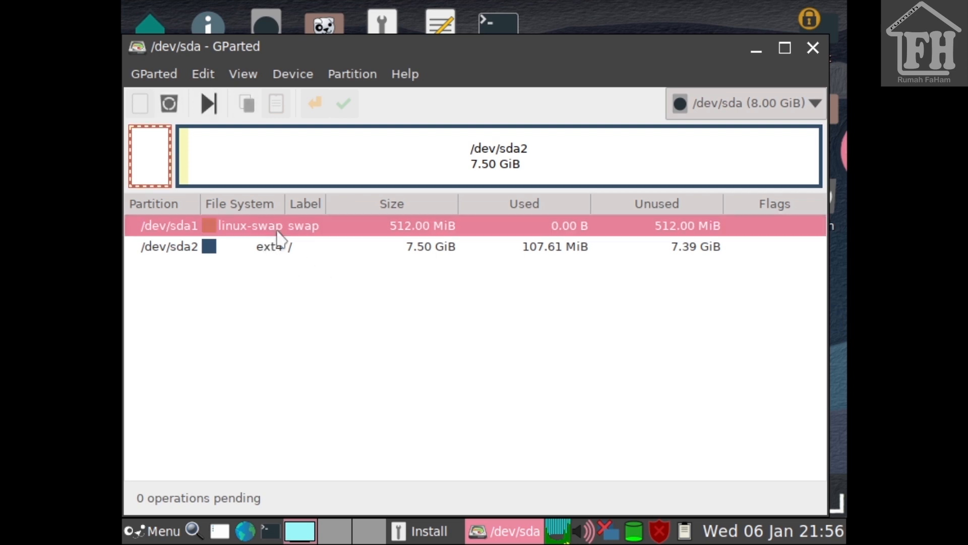
click(276, 252)
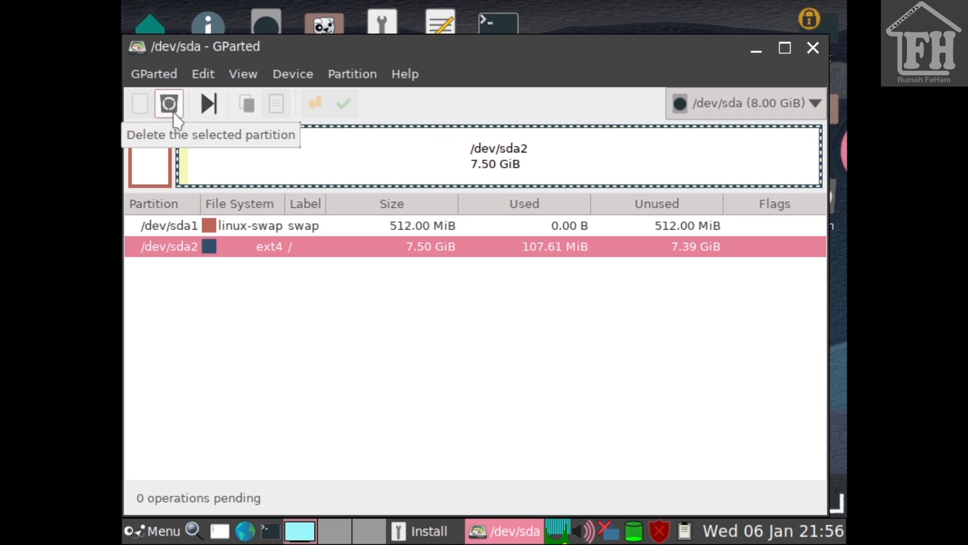
click(812, 48)
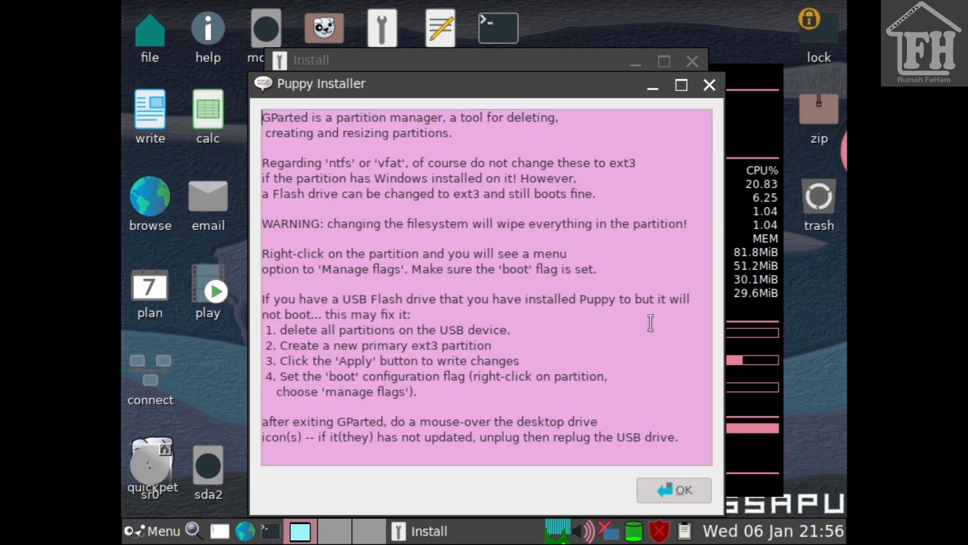
Choose hard disk sda as the target and install Puppy to partition sda2 in the folder fossapup649.5frugal
click(676, 489)
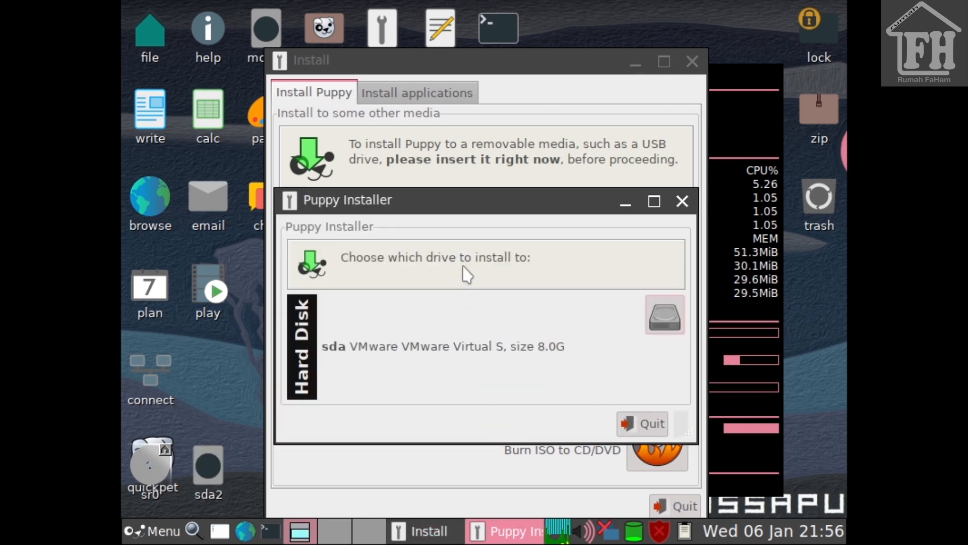
click(660, 318)
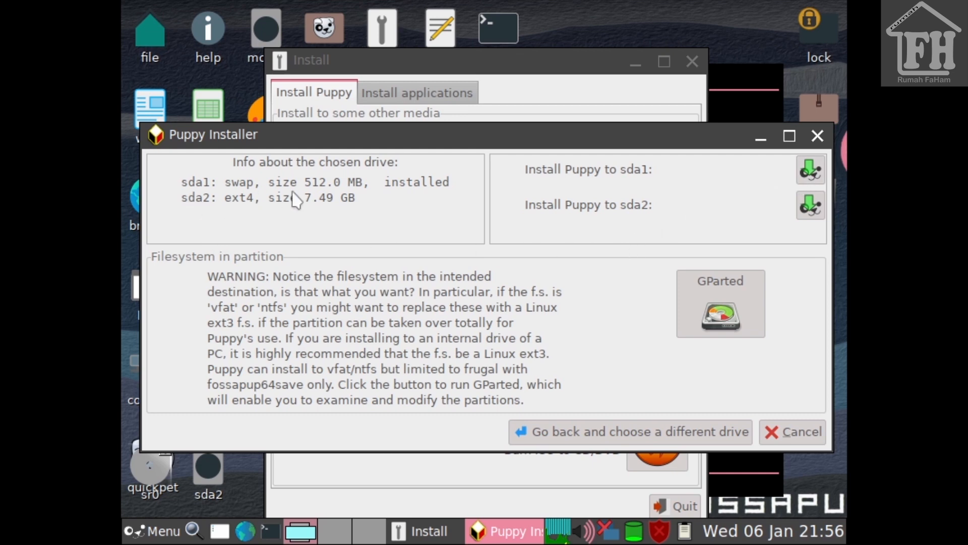
click(810, 207)
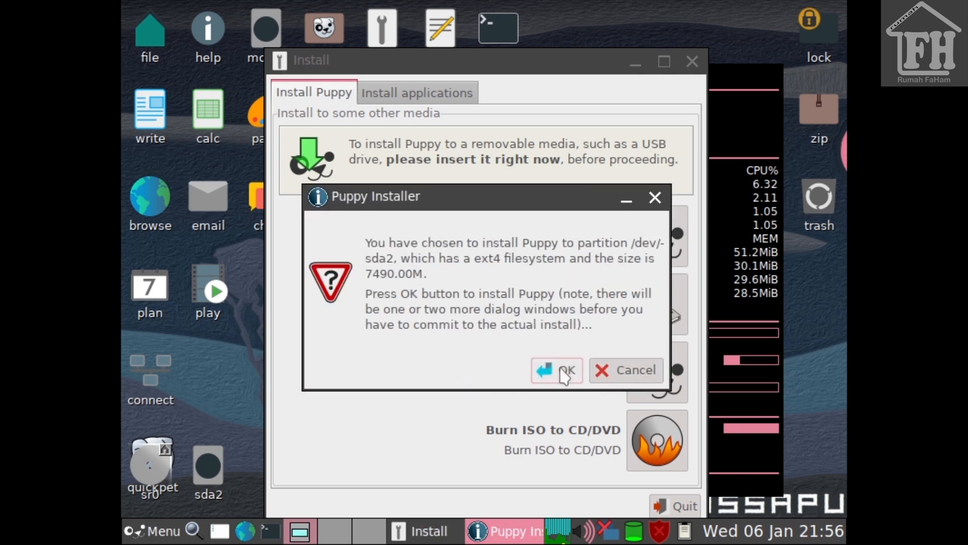
click(565, 373)
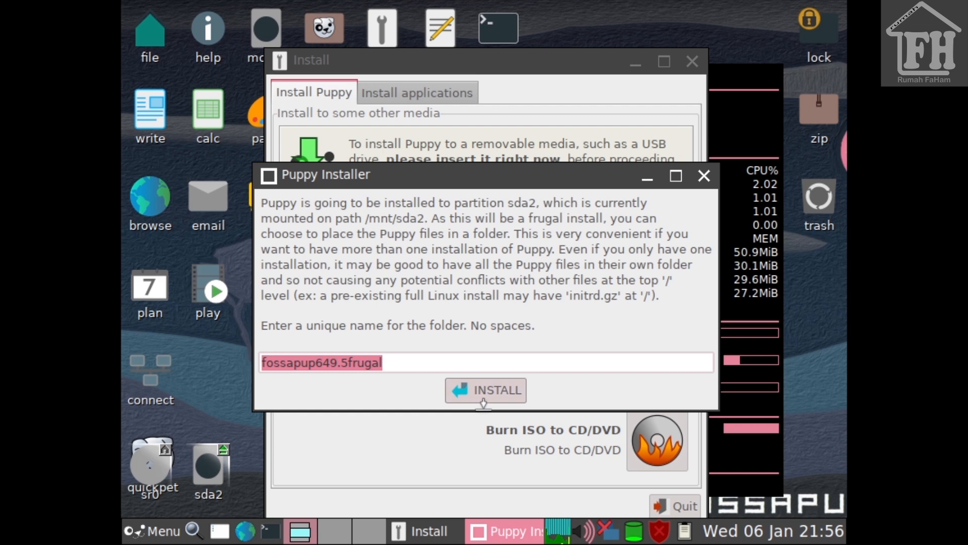
click(497, 391)
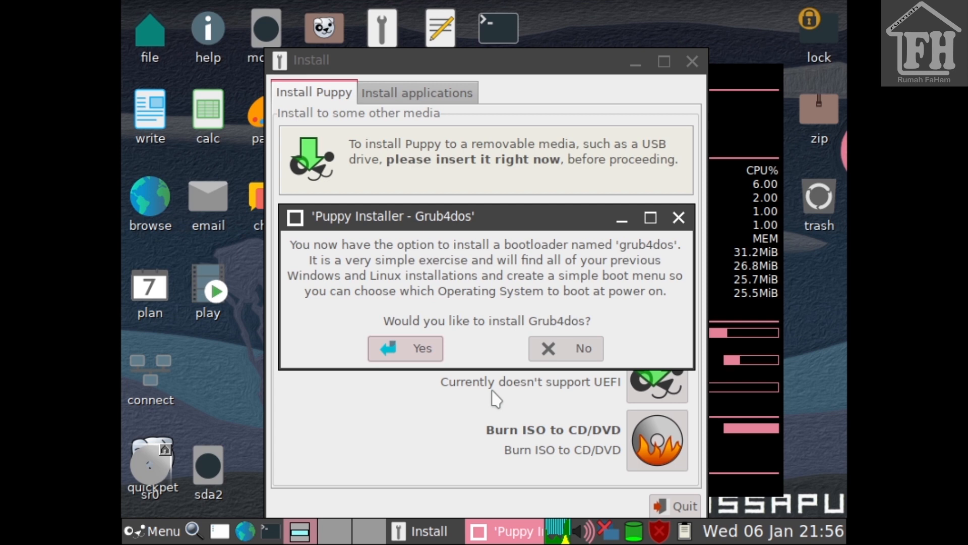
Accept installing Grub4Dos on sda with the Single page menu option, open its guide and search for installed systems
click(415, 351)
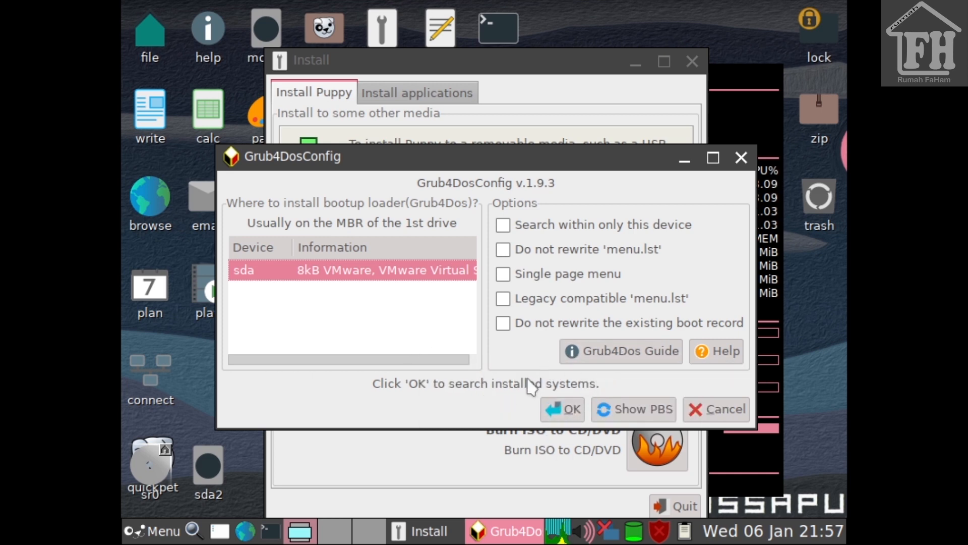
click(325, 274)
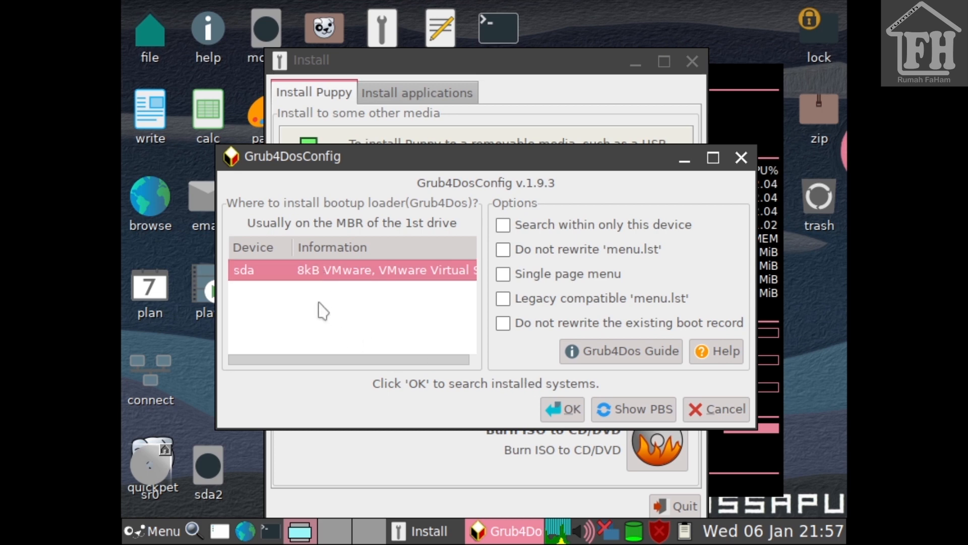
drag(354, 360, 443, 360)
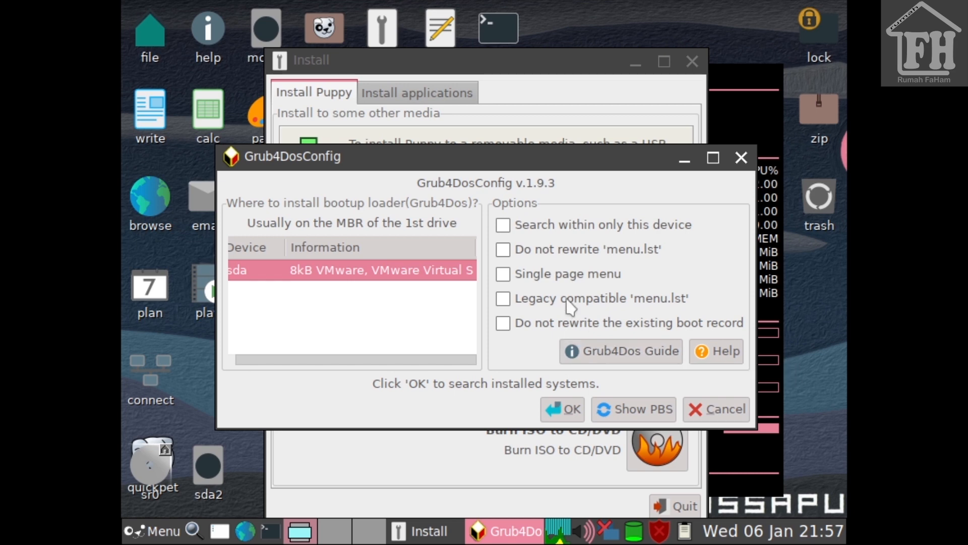
click(503, 275)
click(633, 358)
click(570, 411)
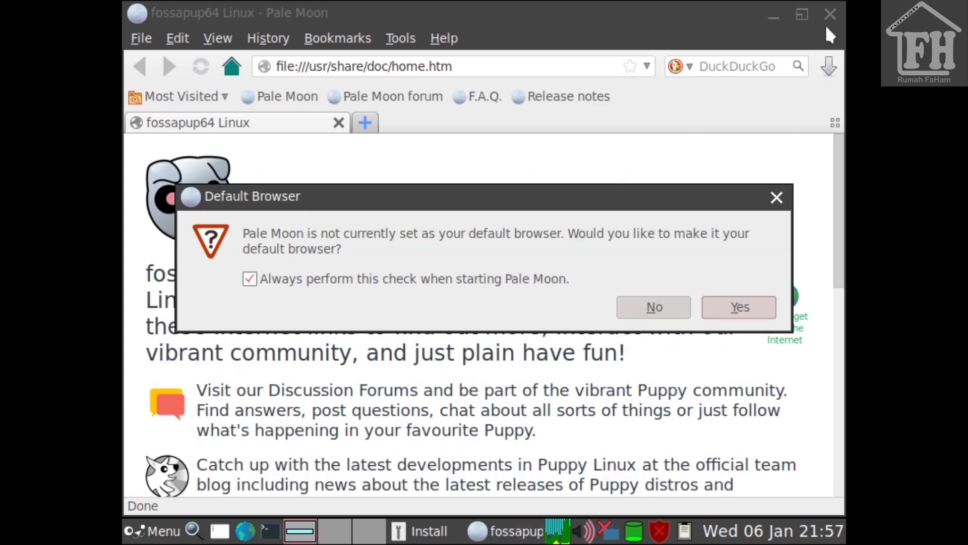
Decline making Pale Moon the default browser and close the browser window
click(659, 310)
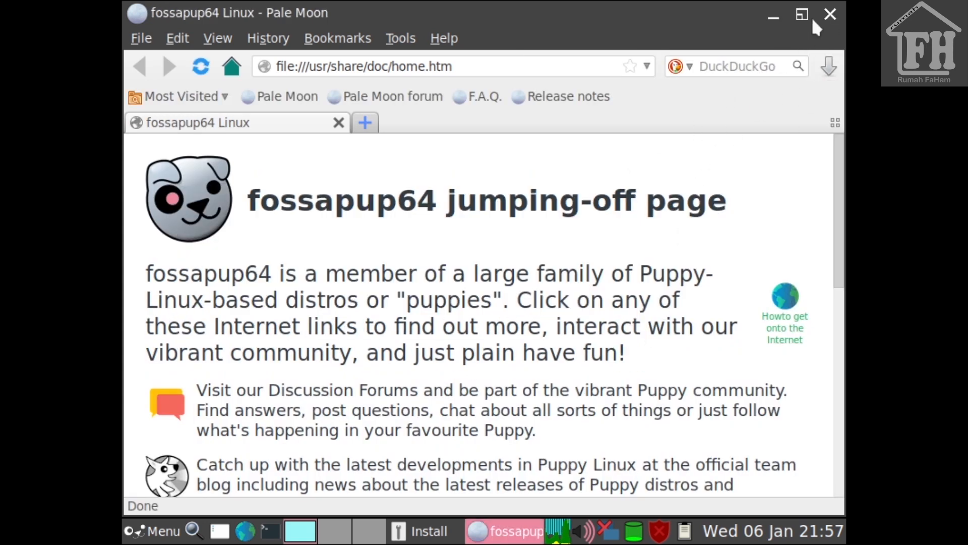
click(830, 14)
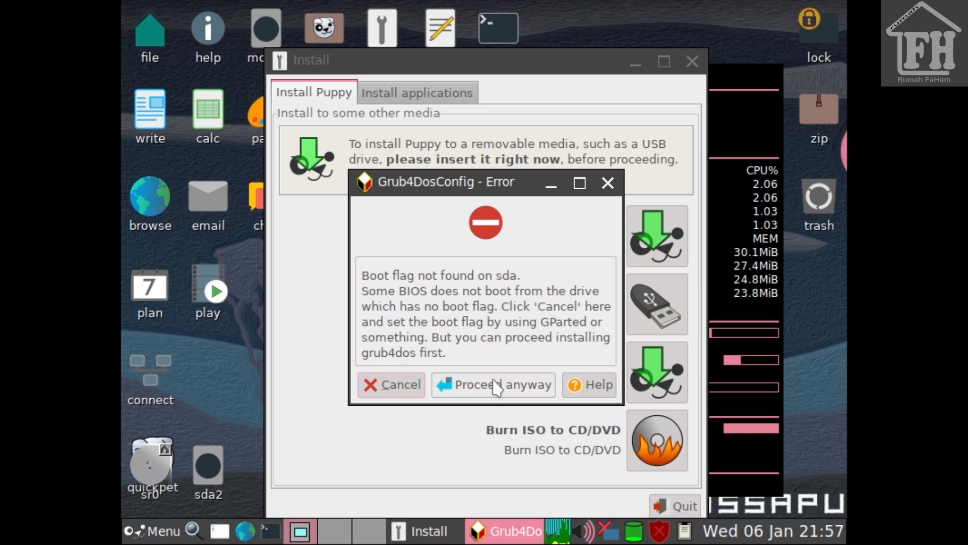
Proceed despite the missing boot flag, keep the detected system entries, and install Grub4Dos to the MBR of sda
click(496, 387)
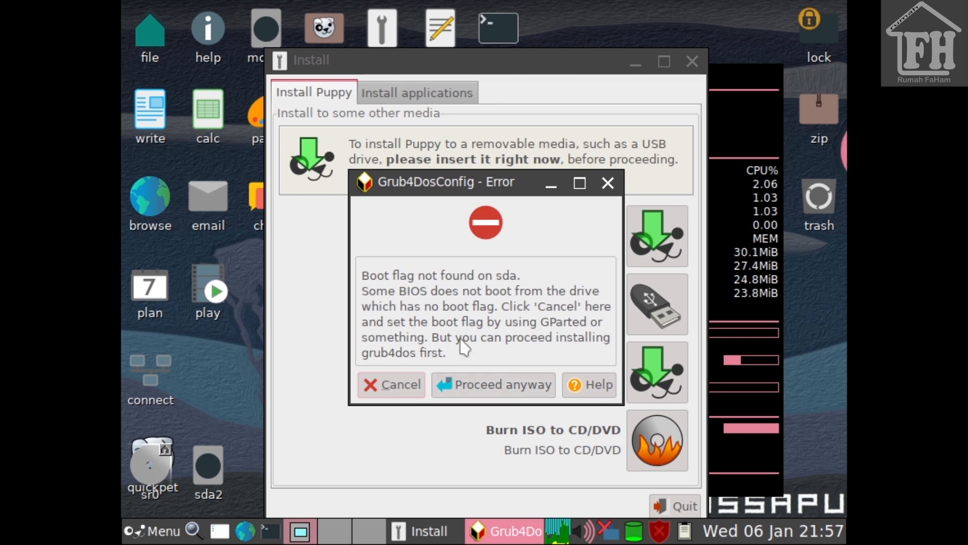
click(492, 386)
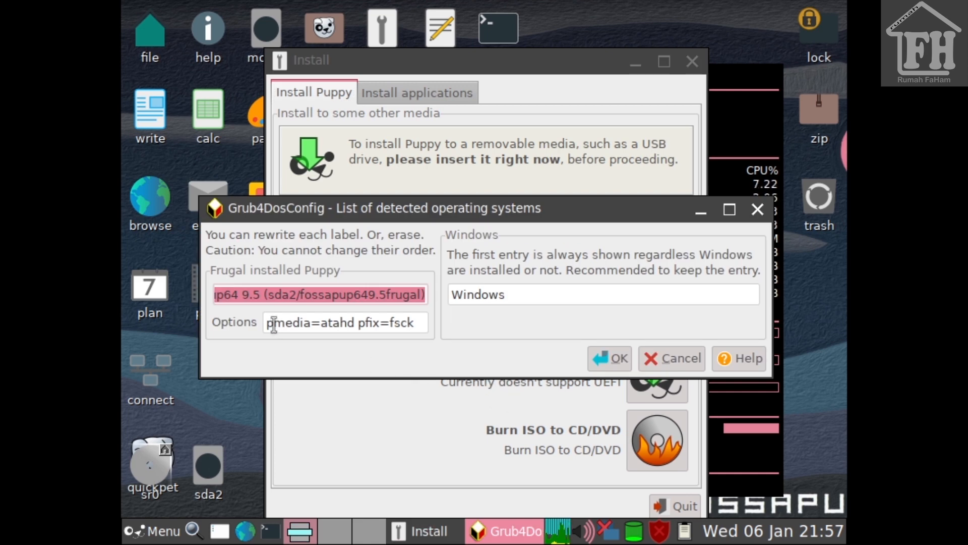
click(615, 360)
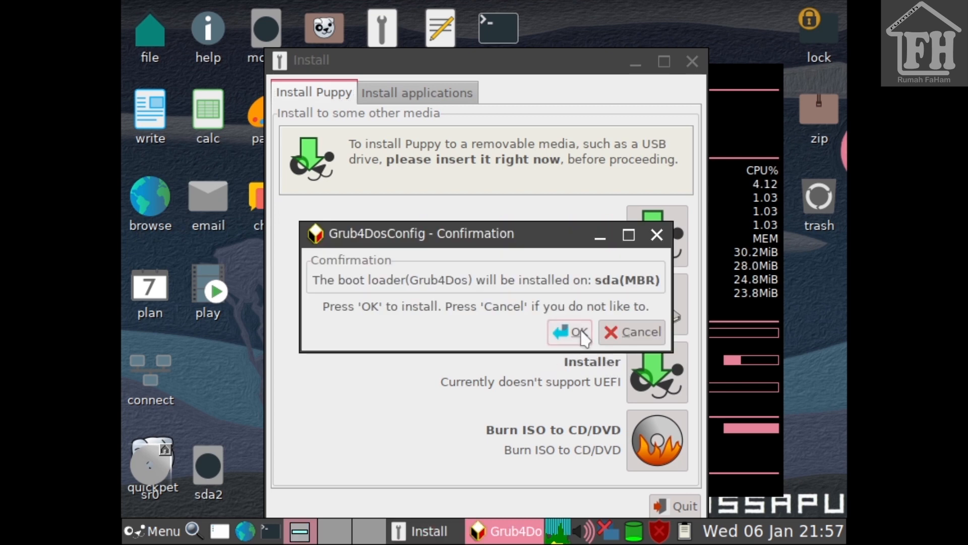
click(575, 333)
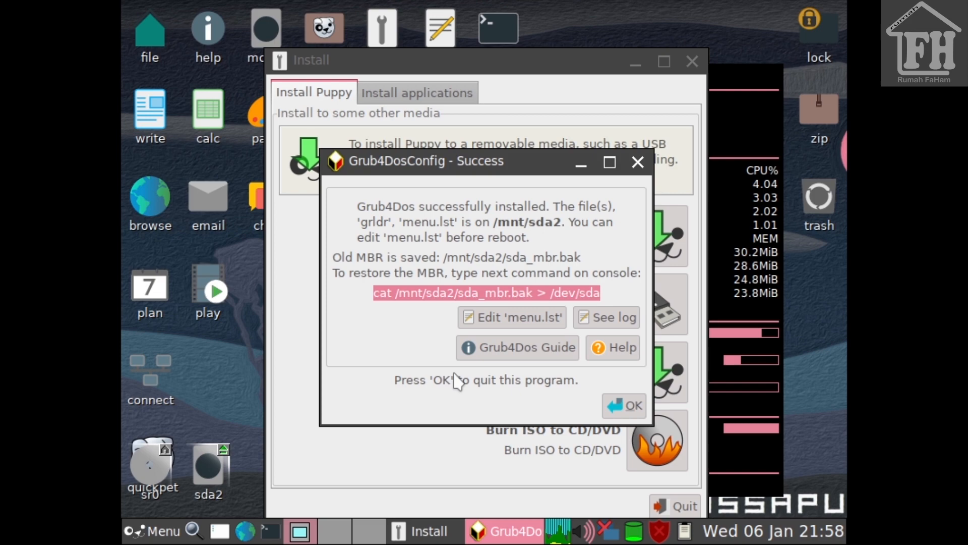
click(626, 405)
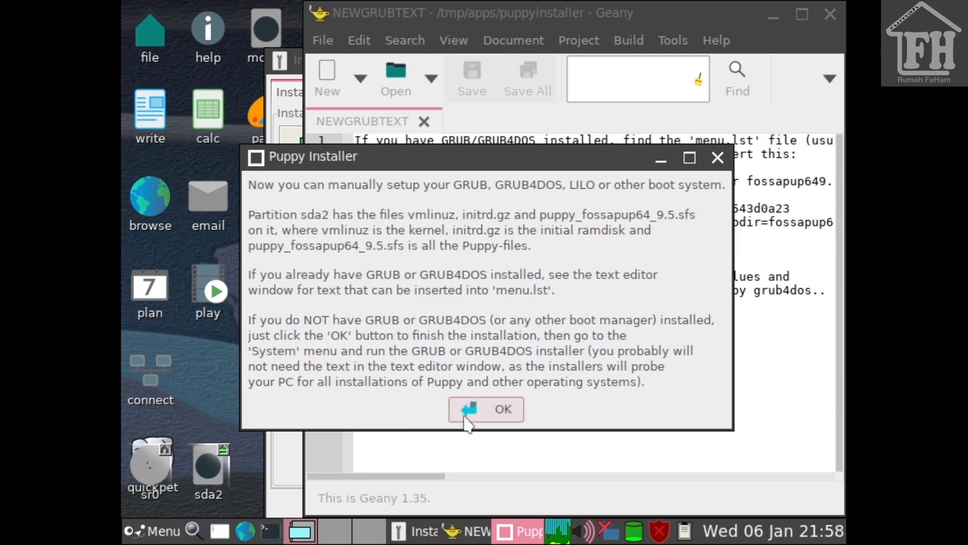
Finish the Puppy Installer and close the NEWGRUBTEXT file in Geany and the Install window
click(479, 411)
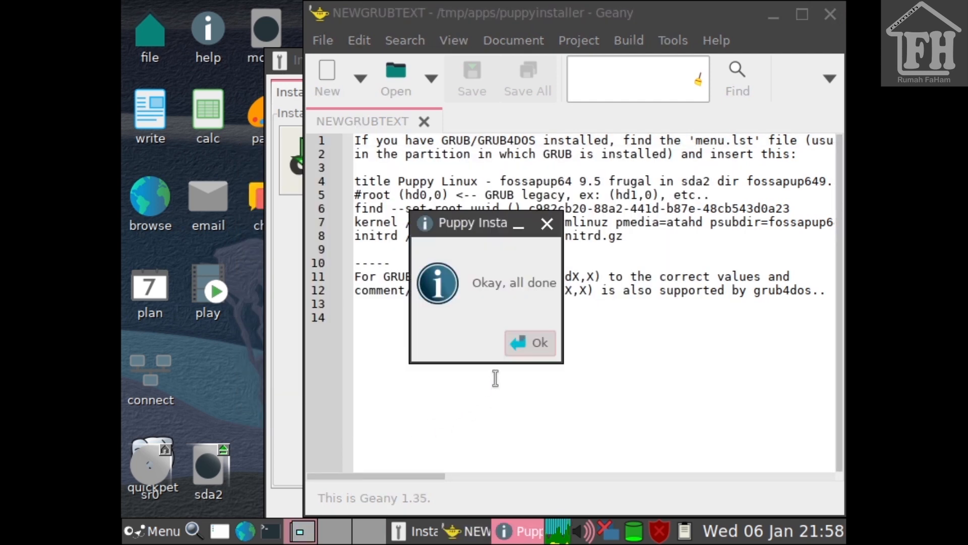
click(536, 343)
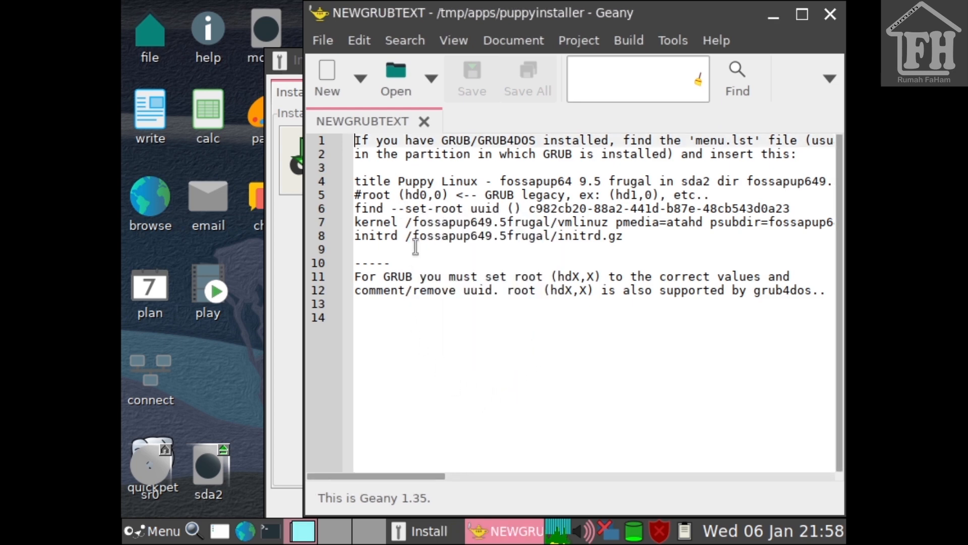
click(830, 14)
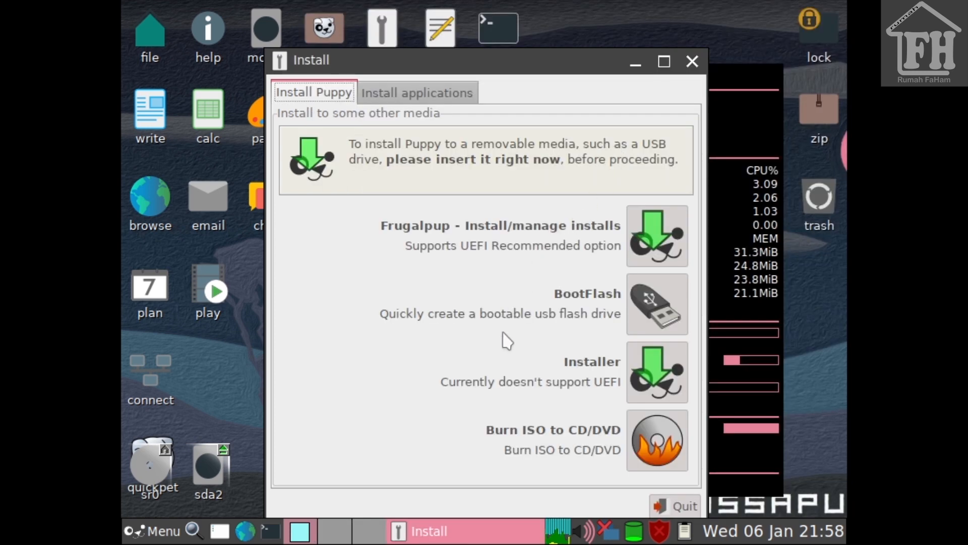
click(693, 61)
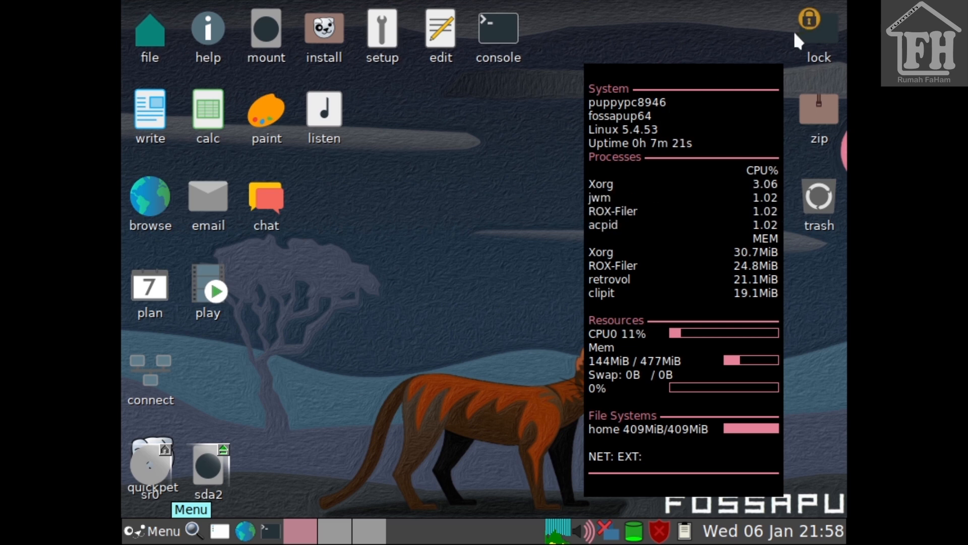
Dismiss the Create key (password) prompt by submitting both key entries empty
click(145, 529)
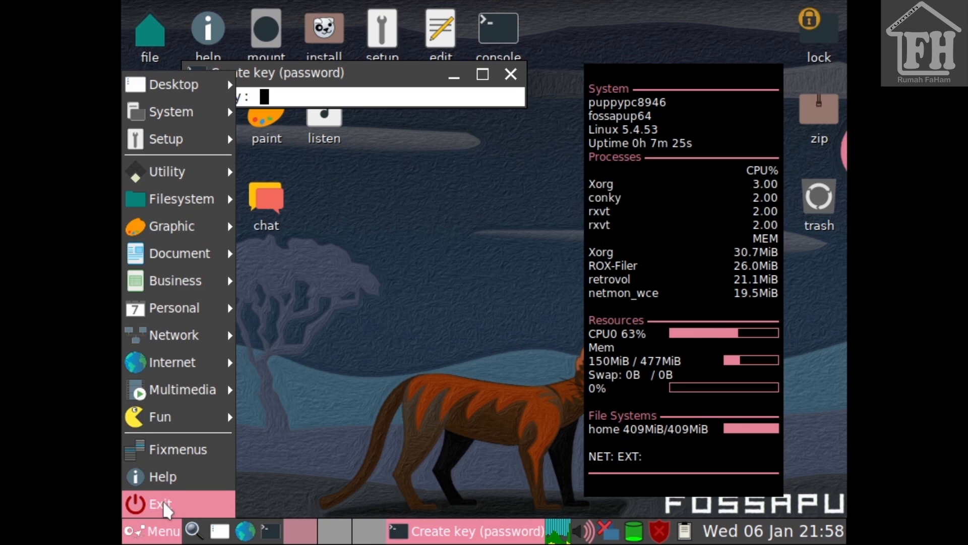
click(404, 384)
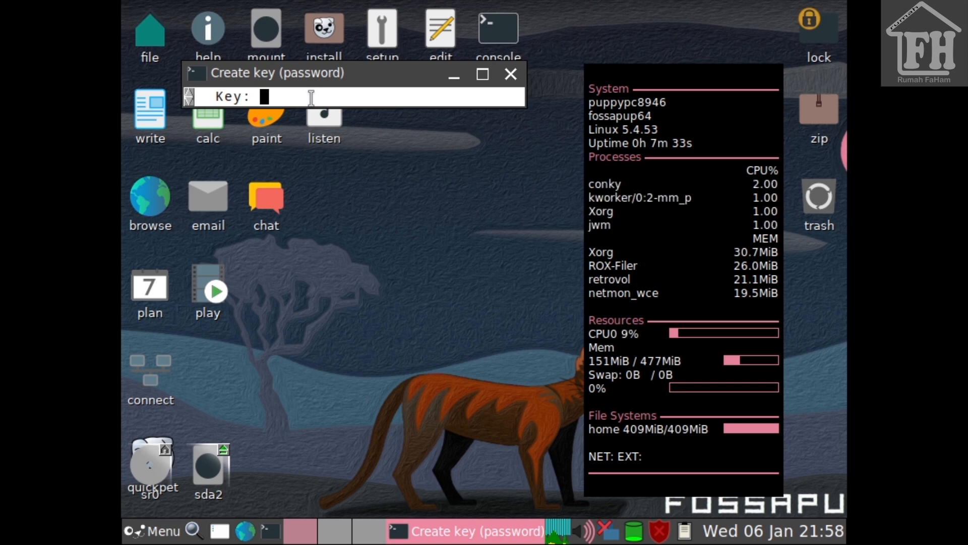
key(Return)
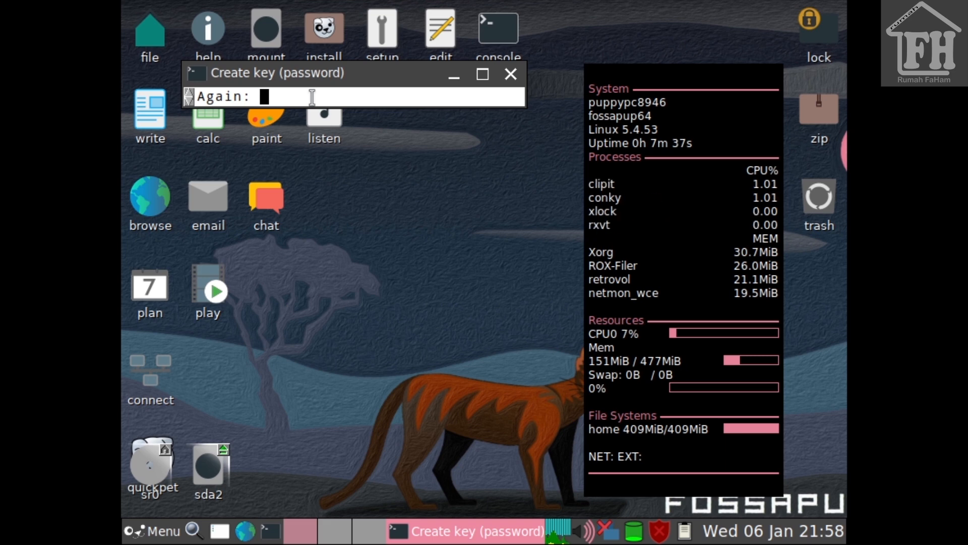
key(Return)
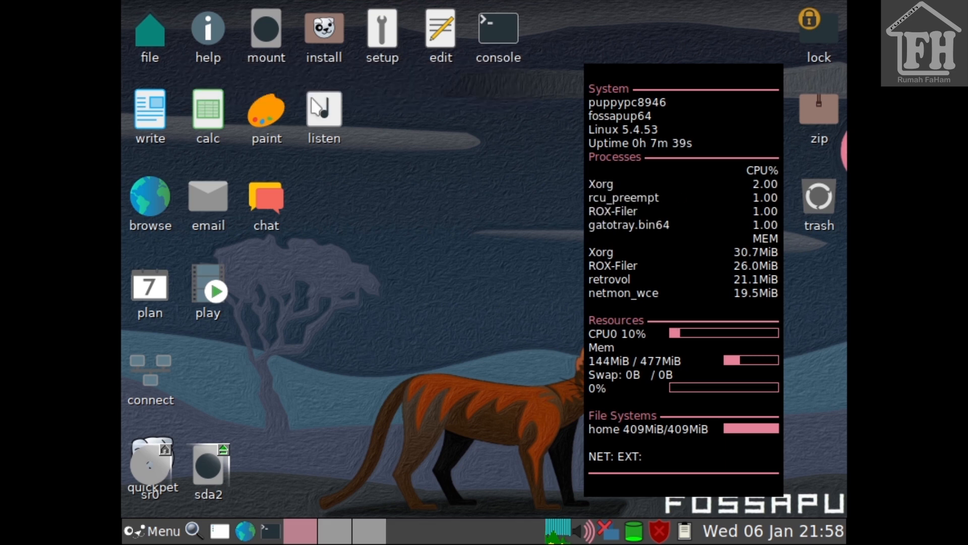
Reboot without saving the session and boot the regular Puppy fossapup64 9.5 (sda2/fossapup649.5frugal) entry
click(153, 534)
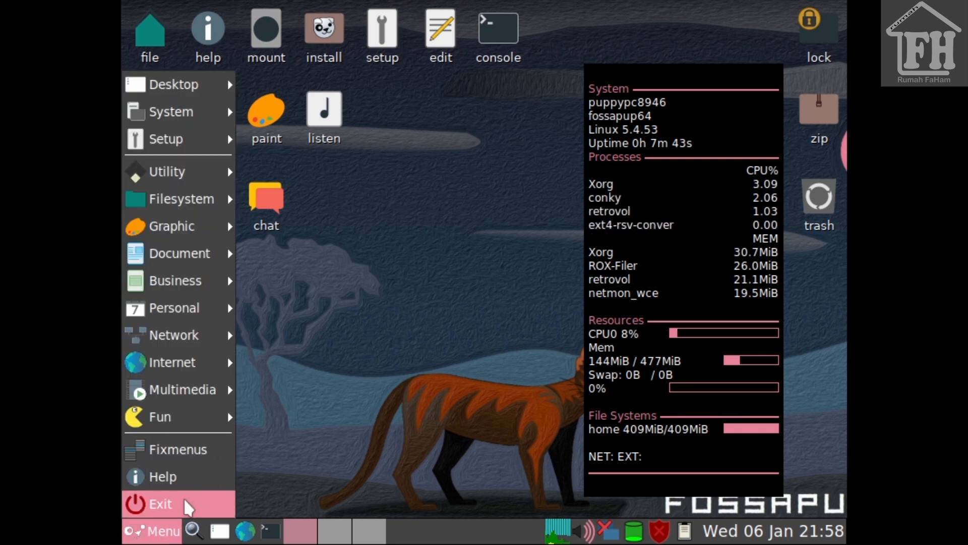
click(157, 503)
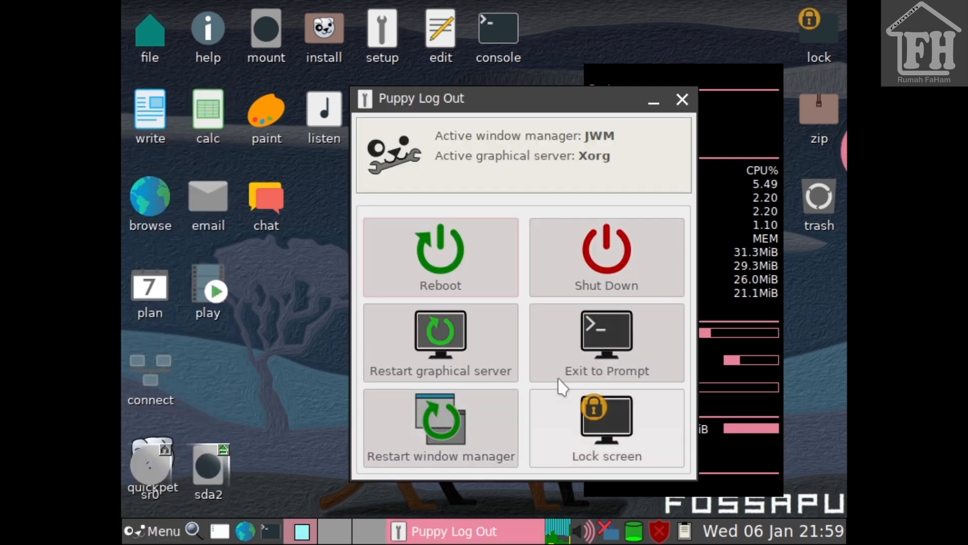
click(417, 262)
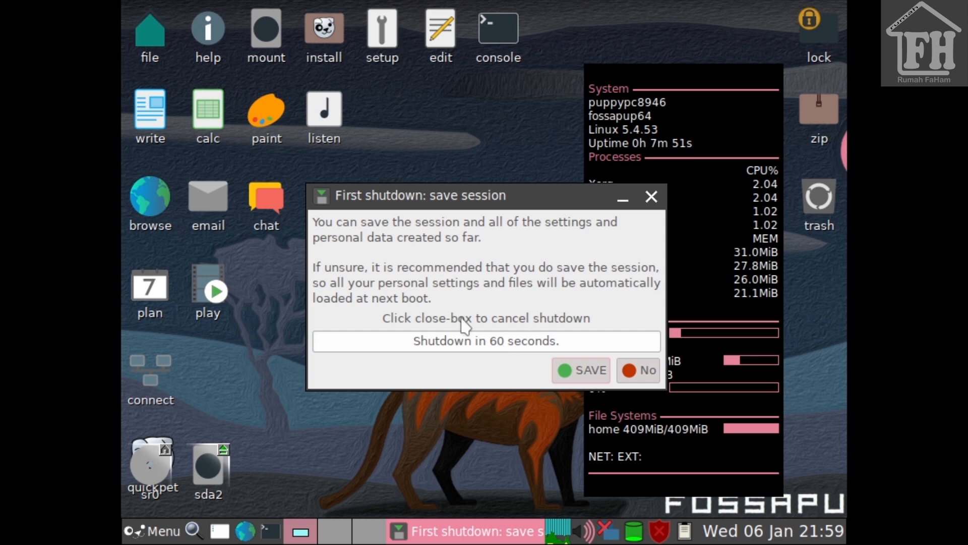
click(637, 371)
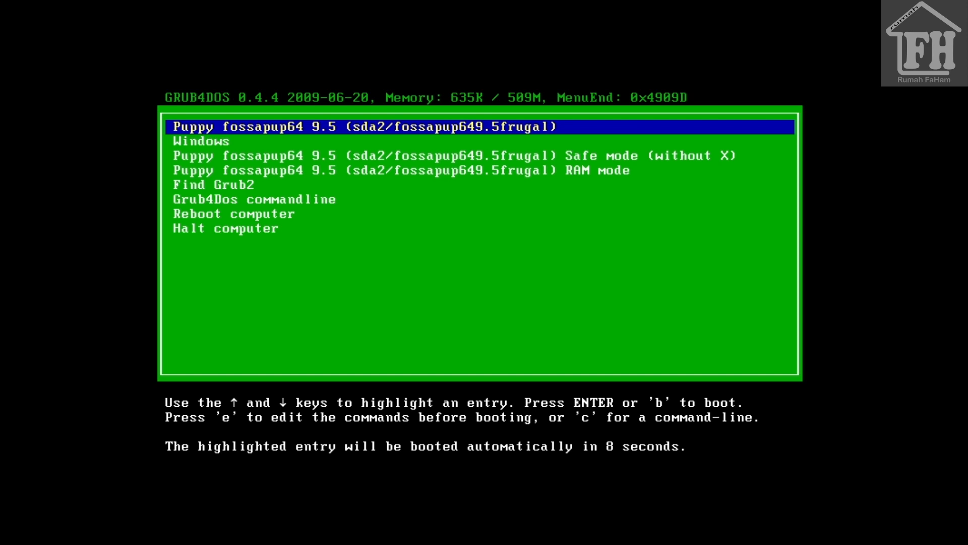
key(Return)
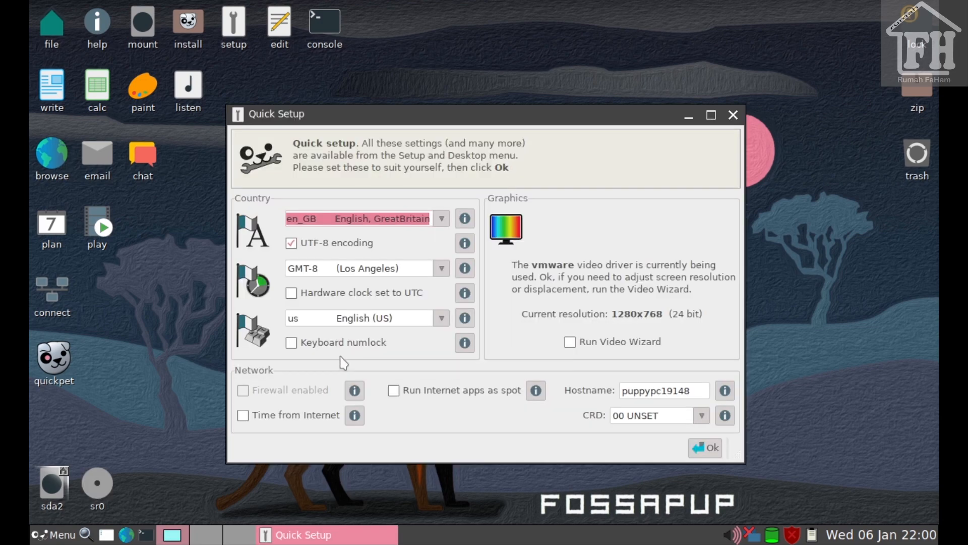
Accept the default Quick Setup settings and close the Welcome window and both Quickpet windows
click(711, 449)
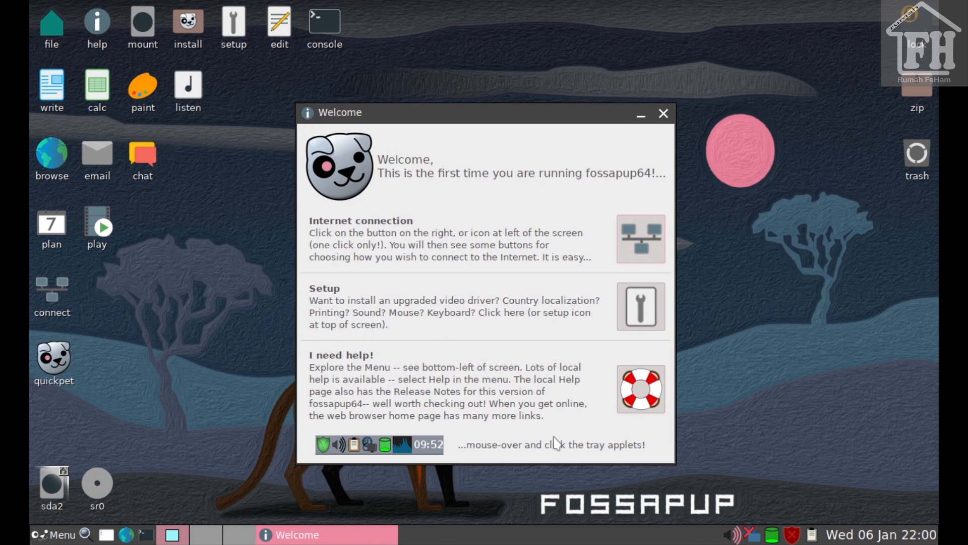
click(664, 114)
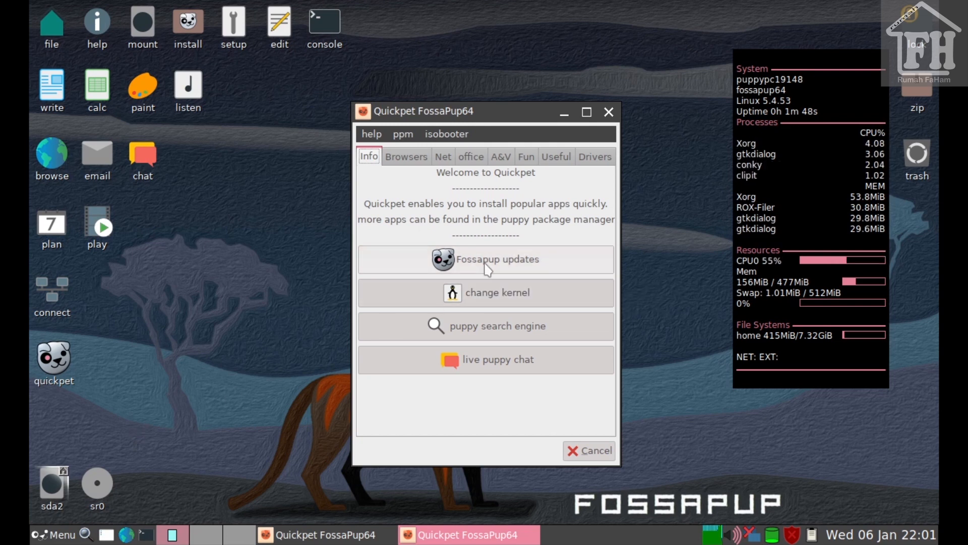
click(609, 111)
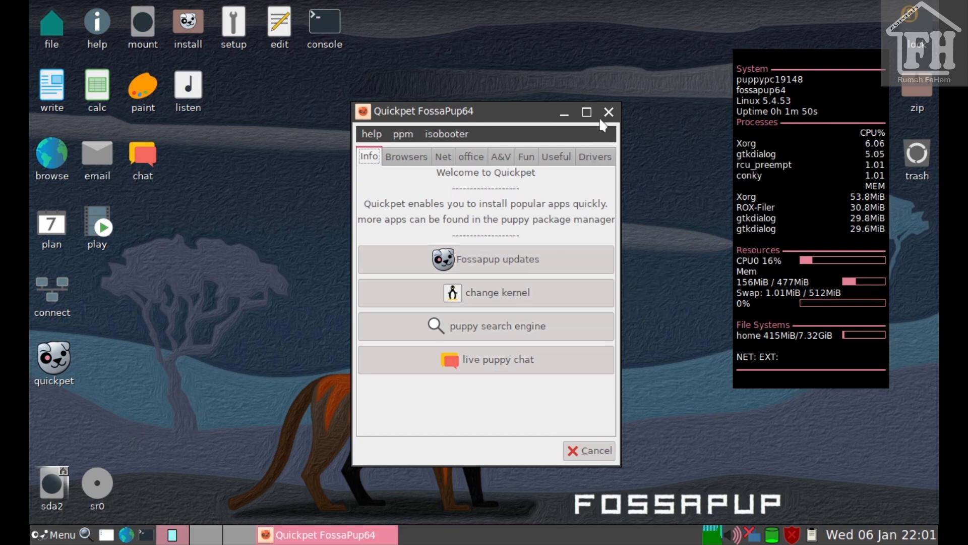
click(585, 451)
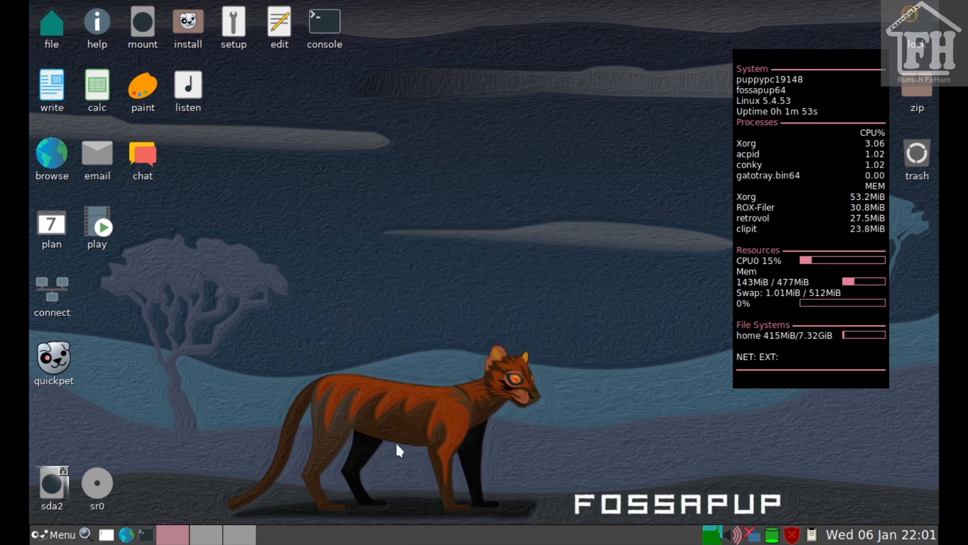
Examine the preinstalled applications by category, from Utility, Filesystem and Graphic through Network, Internet and Multimedia
click(65, 537)
mouse_move(101, 338)
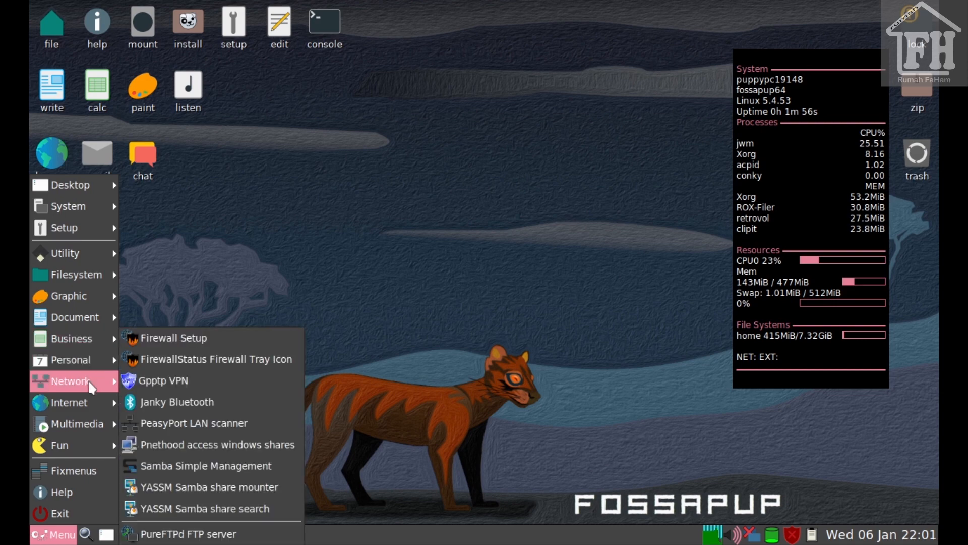
mouse_move(91, 361)
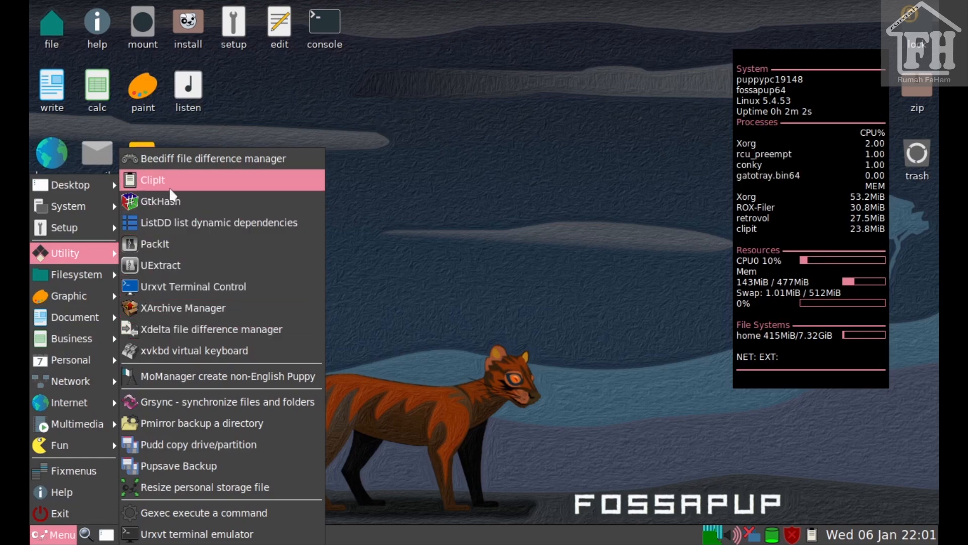
mouse_move(89, 276)
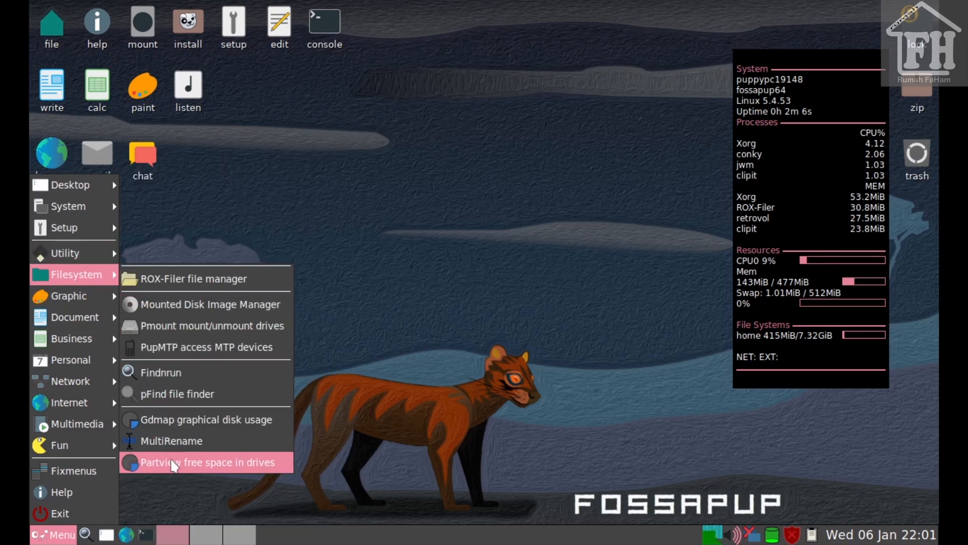
mouse_move(100, 303)
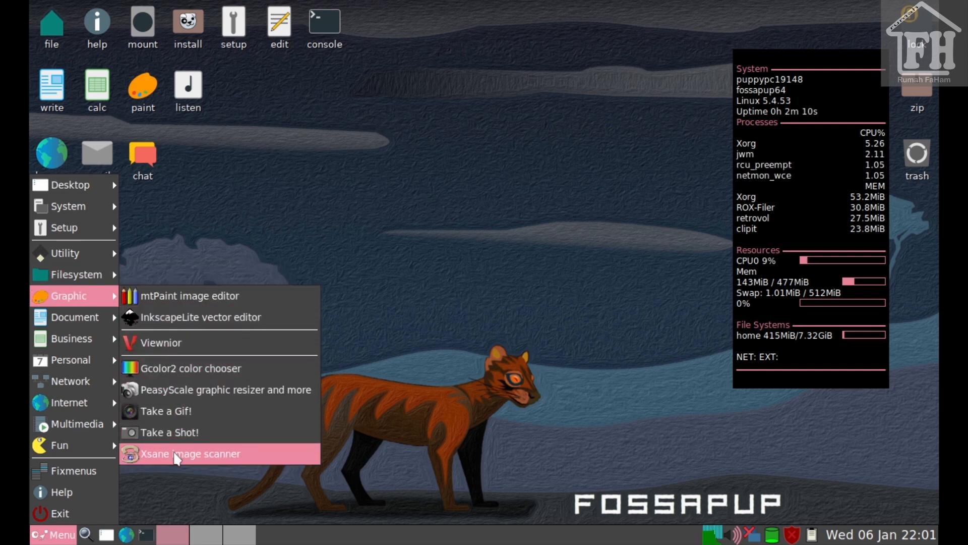
mouse_move(111, 323)
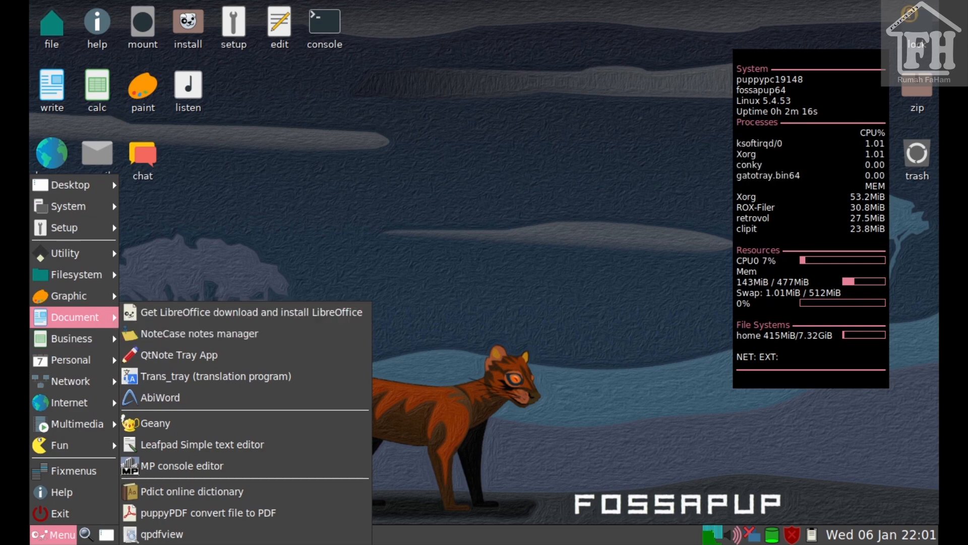
mouse_move(90, 341)
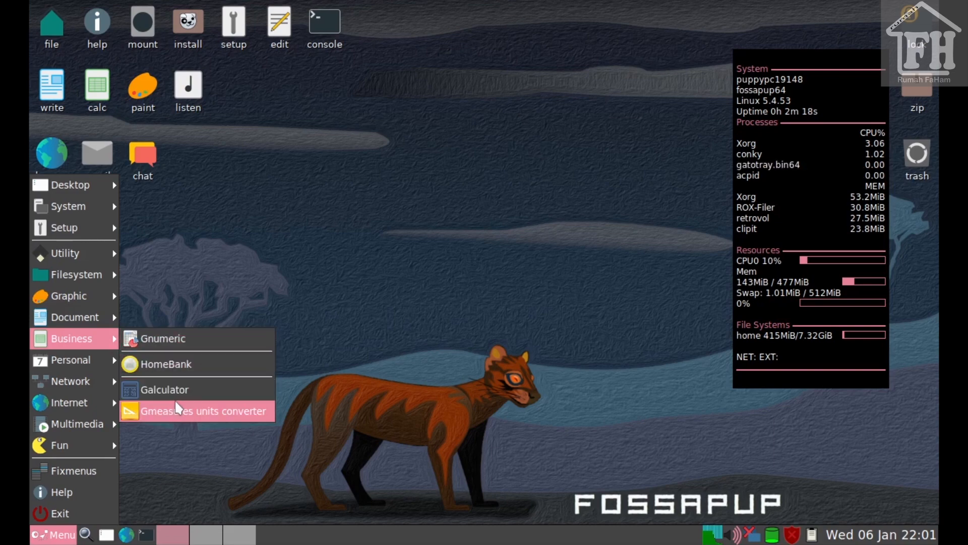
mouse_move(115, 356)
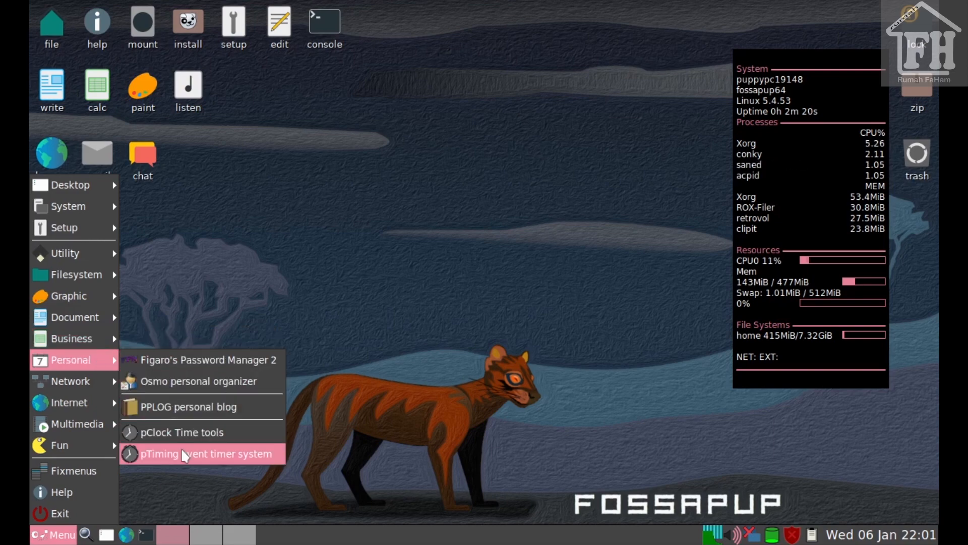
mouse_move(103, 386)
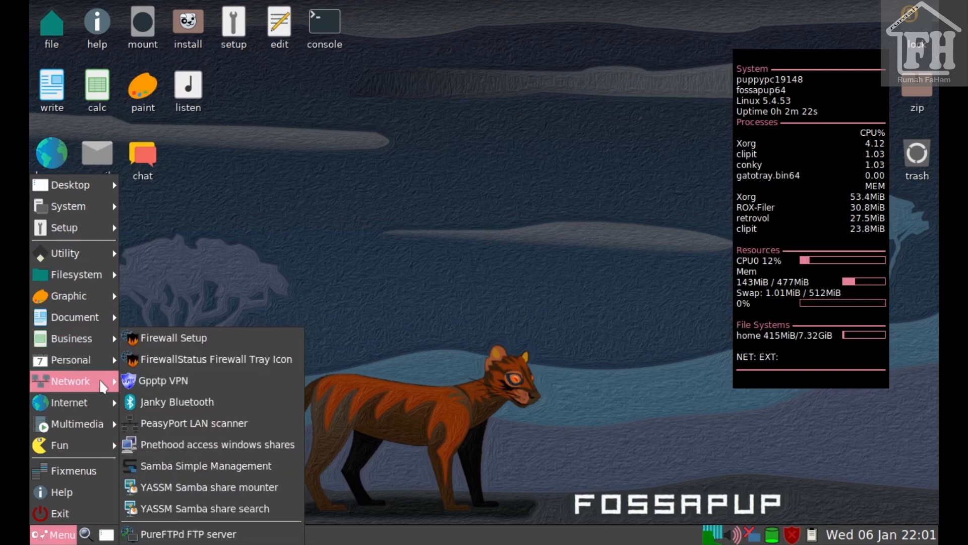
mouse_move(86, 404)
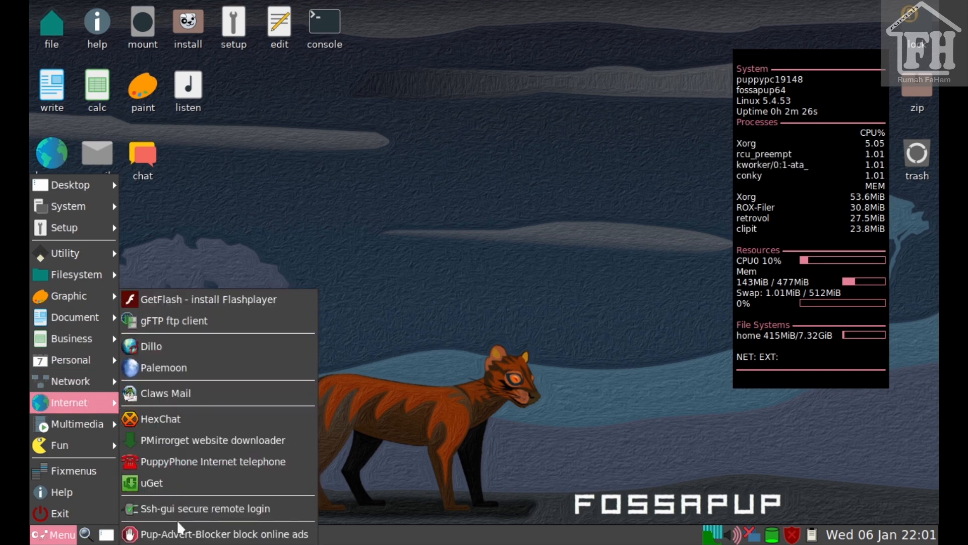
mouse_move(106, 426)
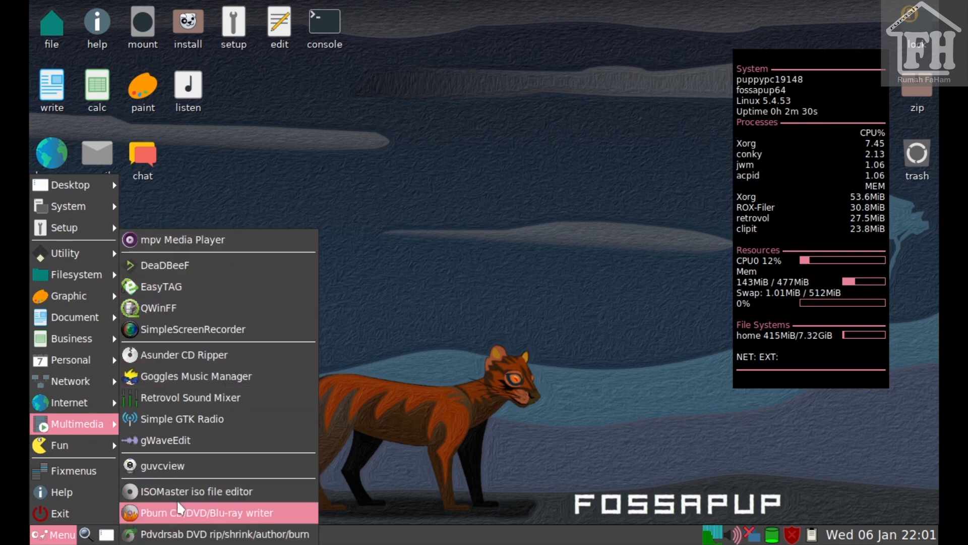
mouse_move(99, 448)
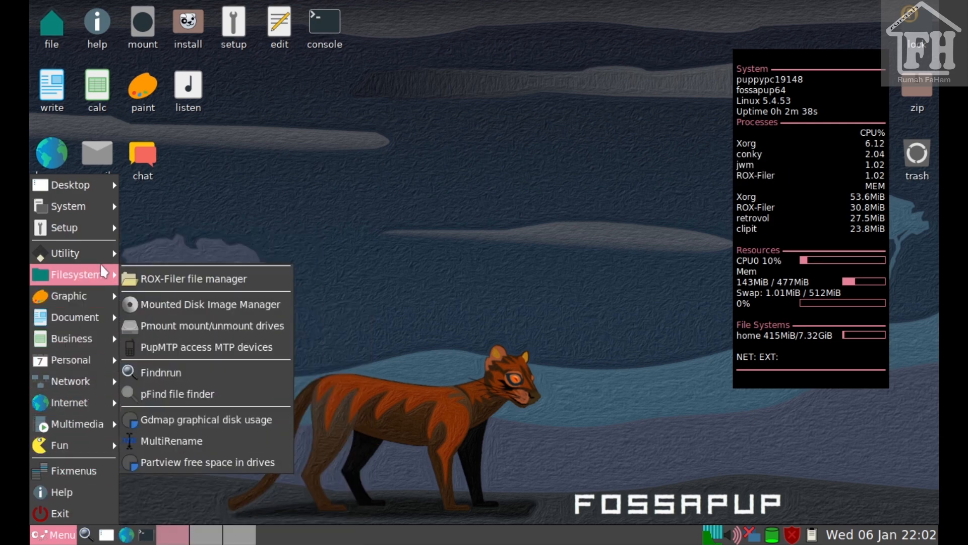
mouse_move(95, 253)
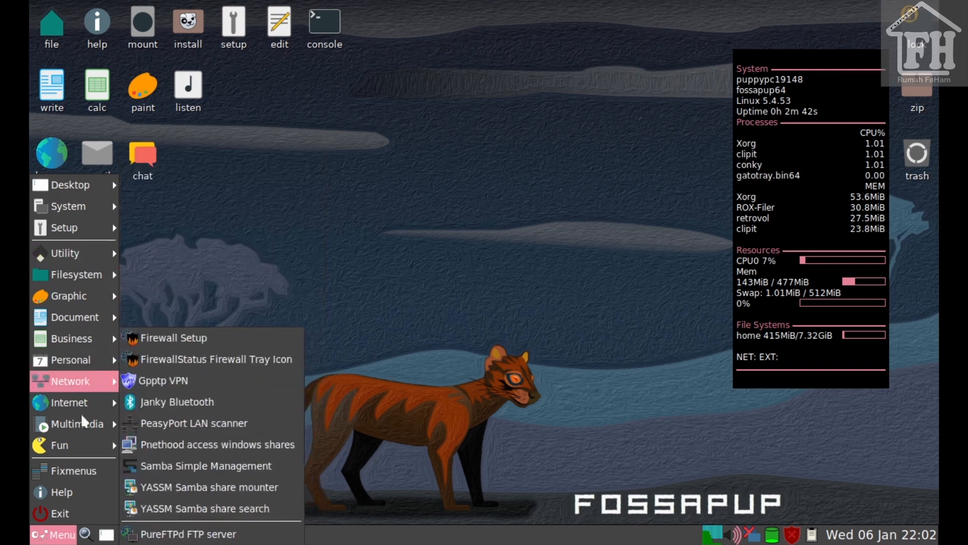
click(71, 475)
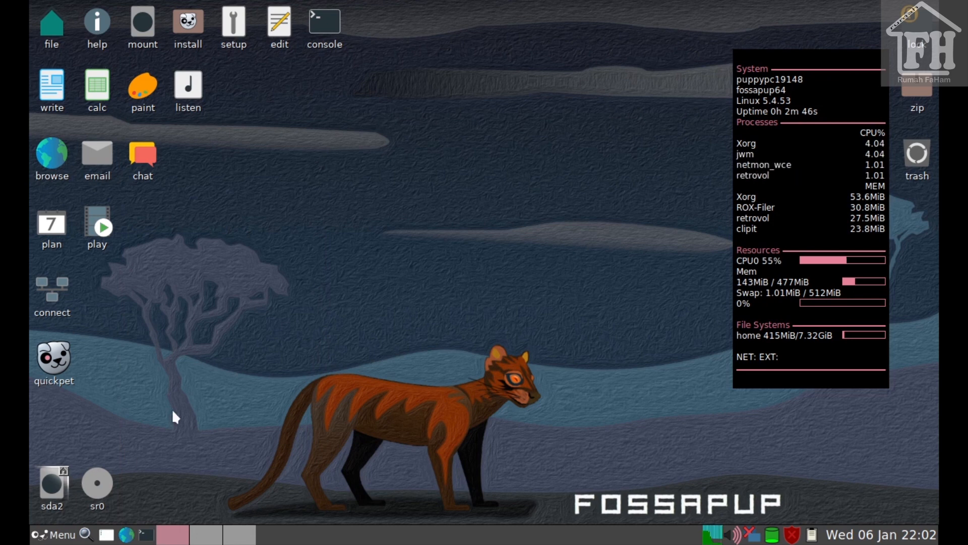
Open the AbiWord word processor and the home folder, and close AbiWord and the duplicate file manager window
click(53, 90)
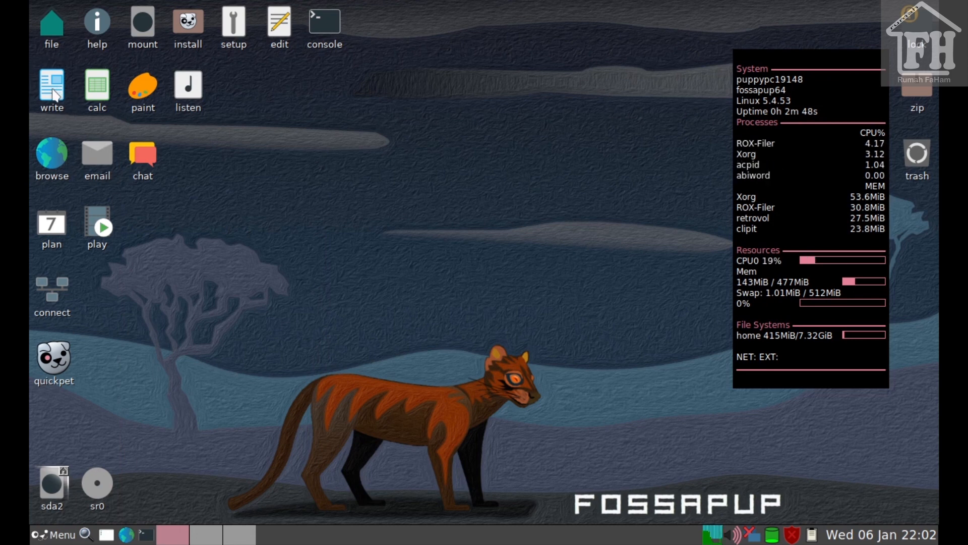
double_click(52, 24)
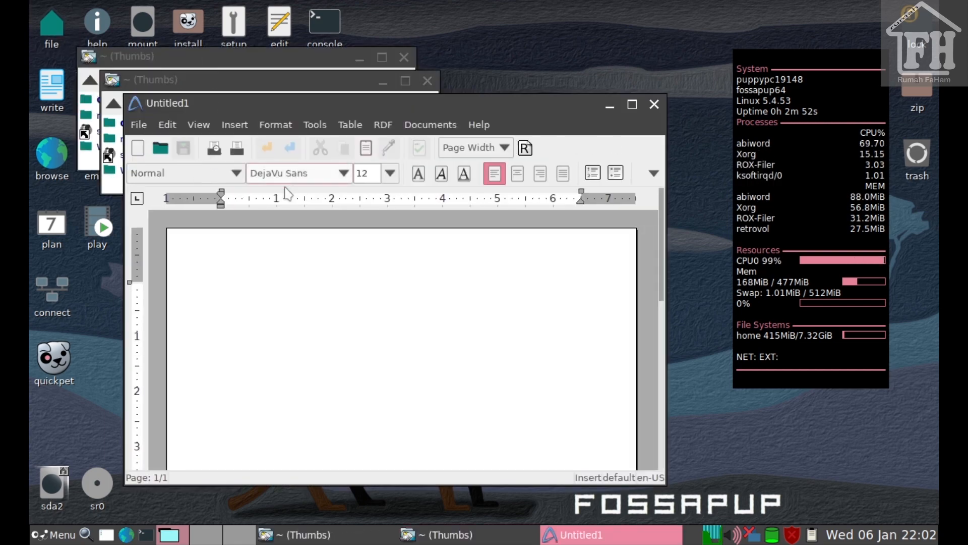
click(654, 104)
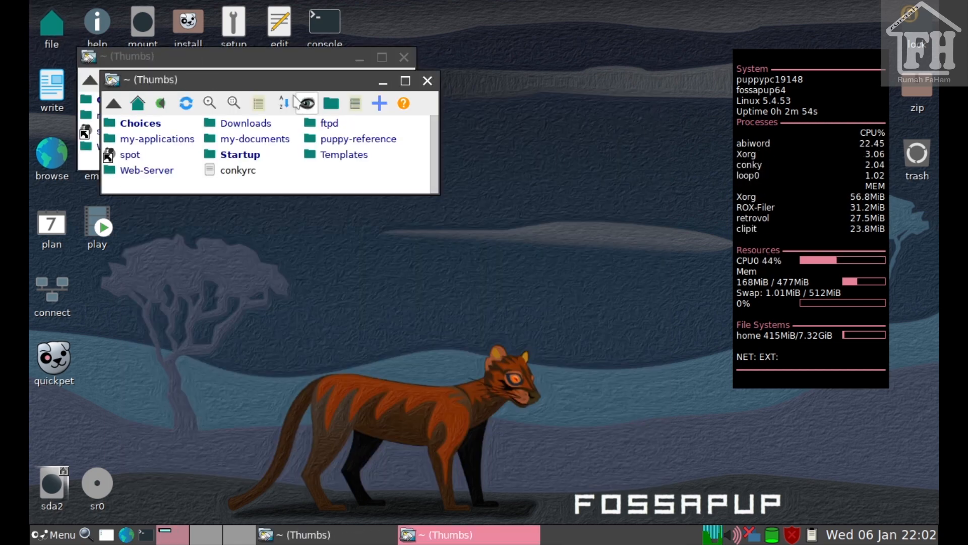
drag(287, 82, 457, 228)
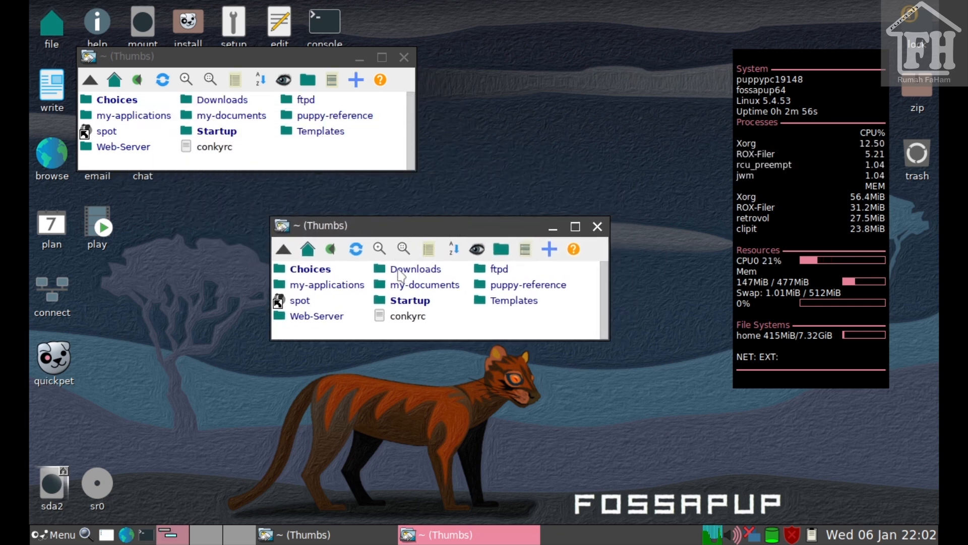
click(598, 226)
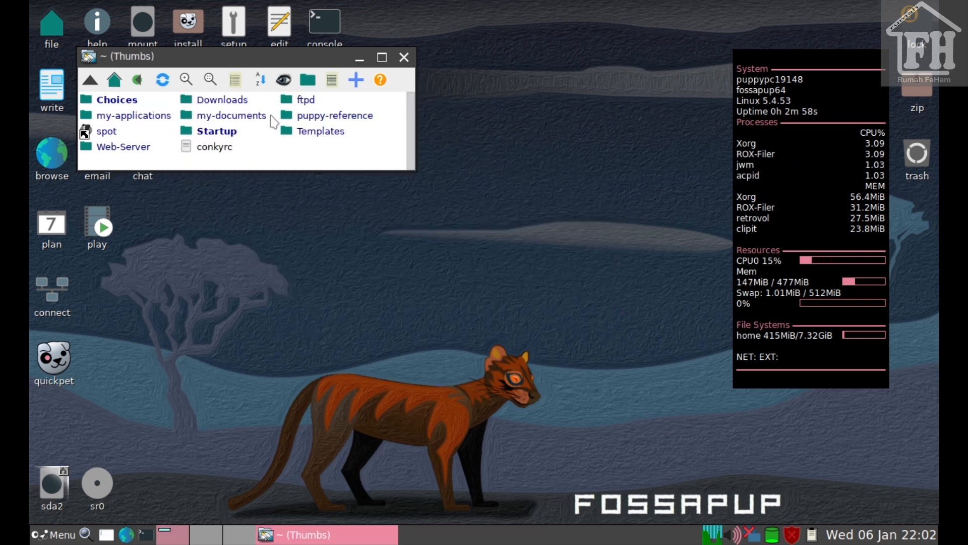
View the Downloads folder, return to the home folder and close the file manager
drag(296, 62, 408, 161)
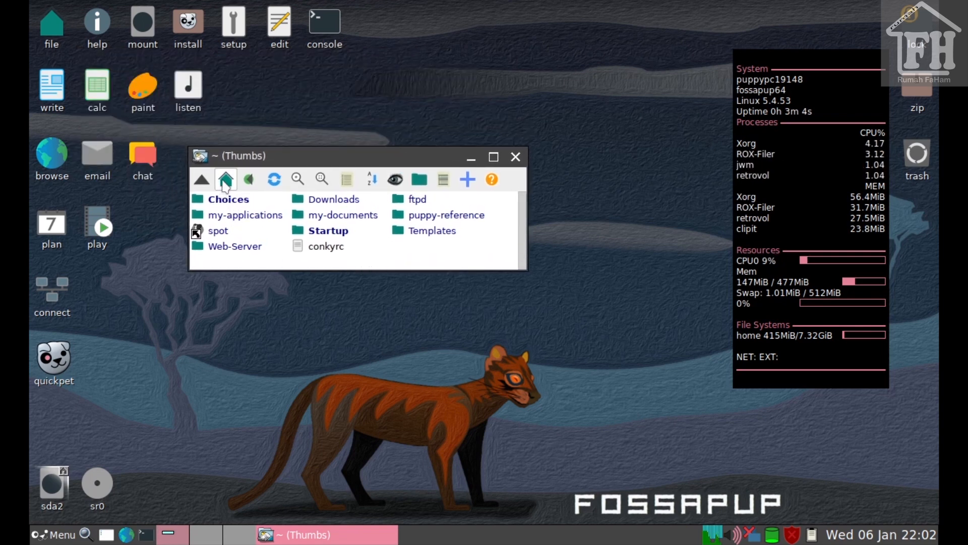
click(339, 200)
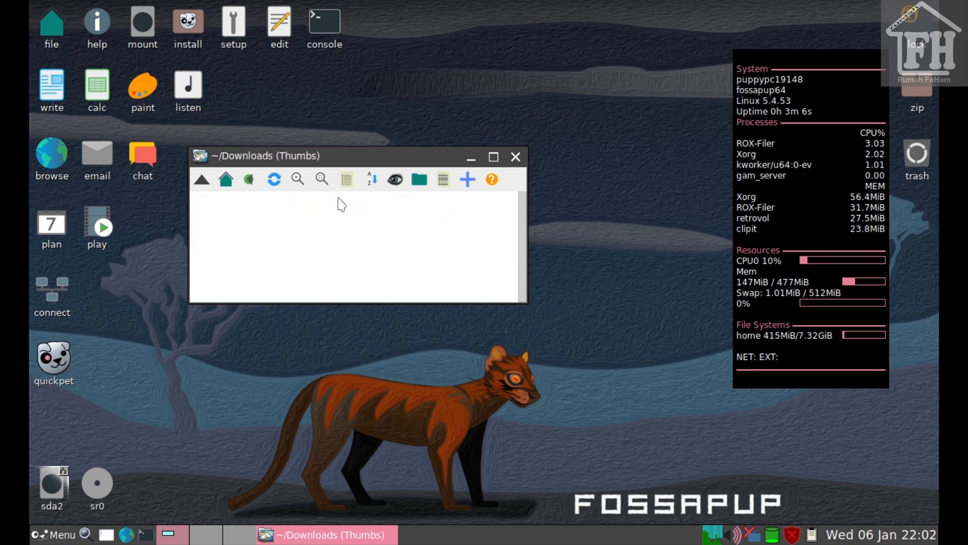
click(494, 157)
click(69, 32)
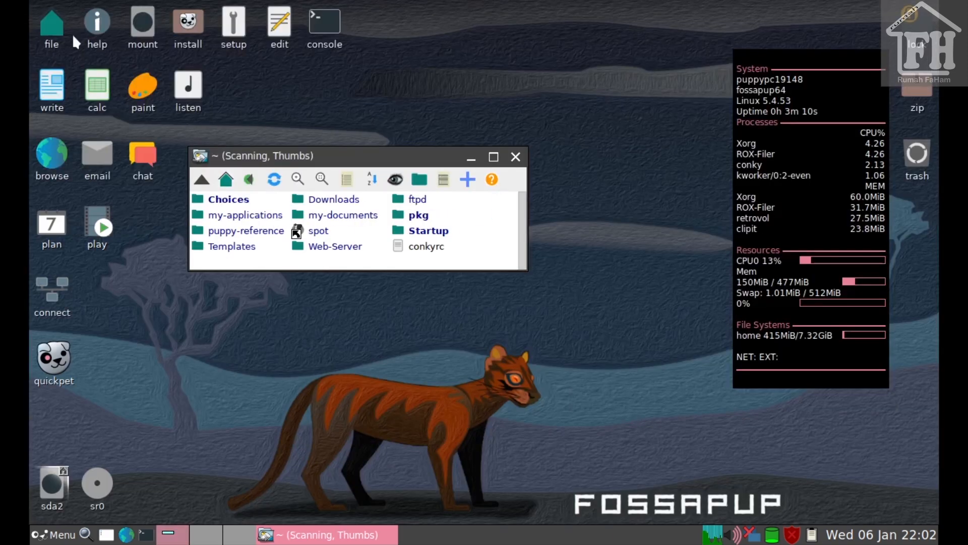
click(515, 157)
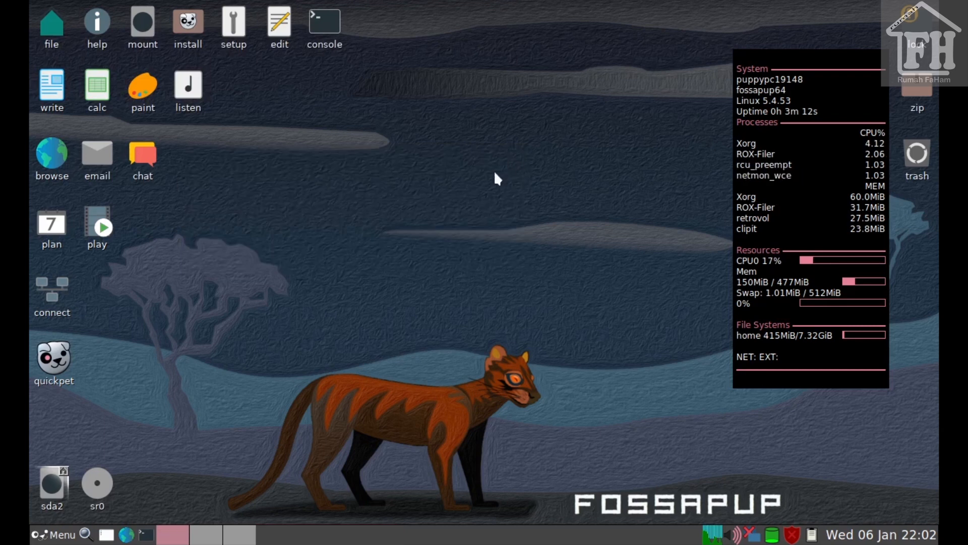
Open a terminal on the second workspace and run the su and sudo commands
click(207, 534)
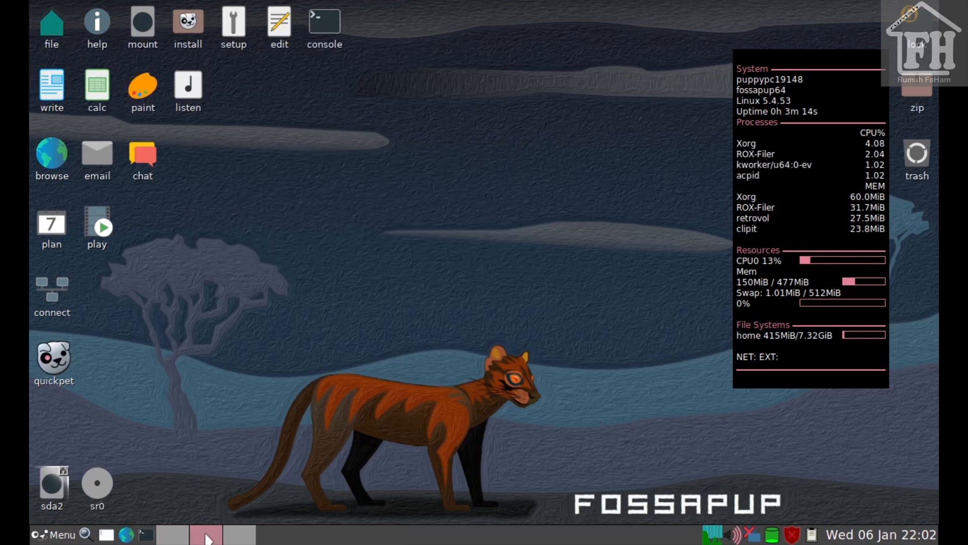
click(145, 535)
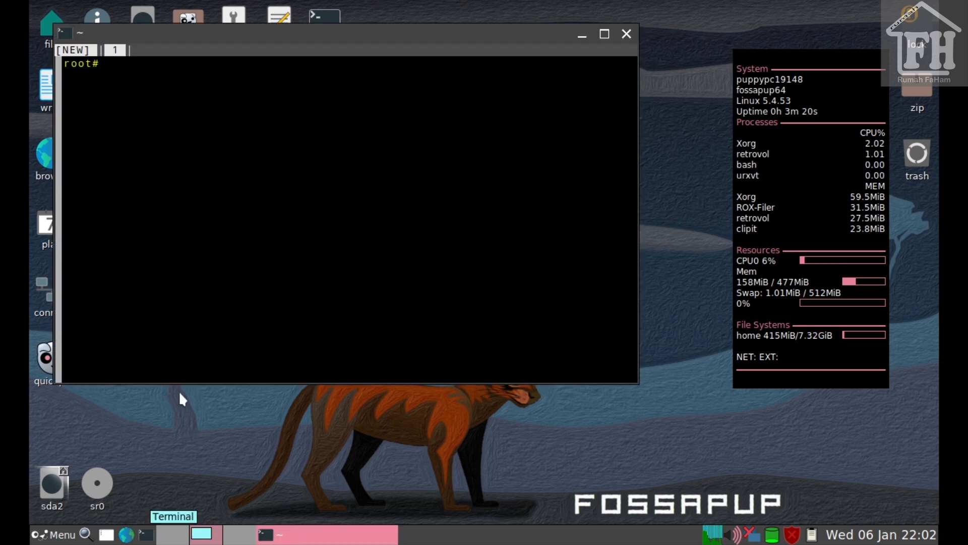
text(o)
key(Return)
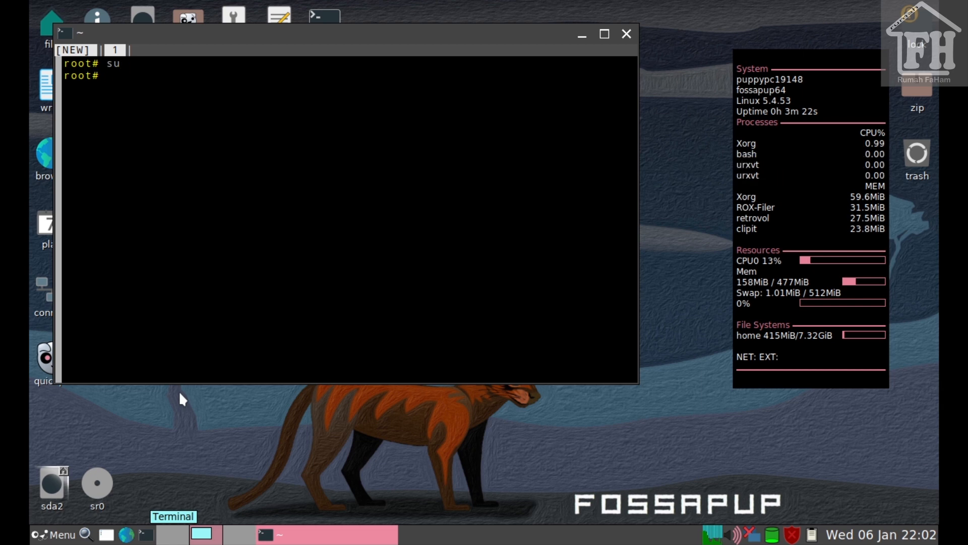
key(Return)
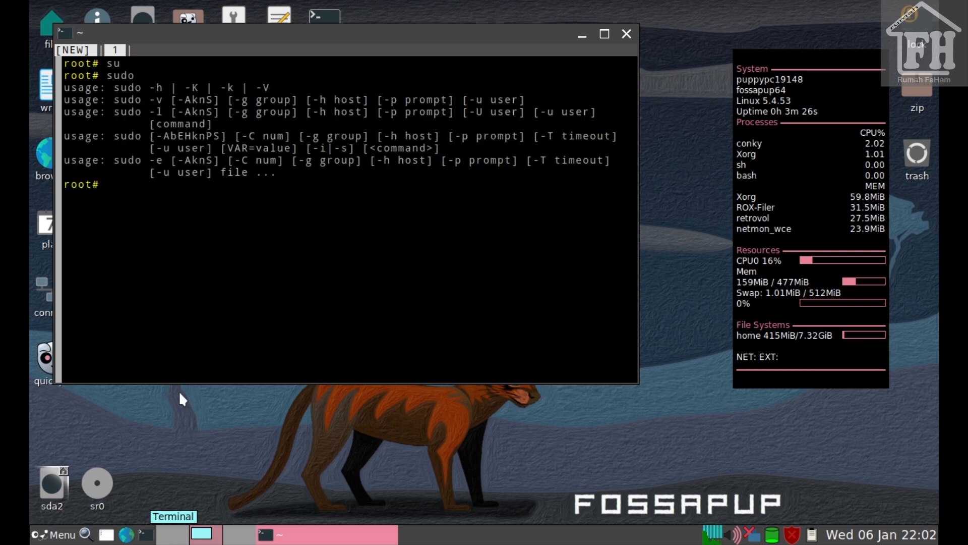
List the home folder's contents in the terminal, then list the contents of my-documents from inside that folder
text(ls)
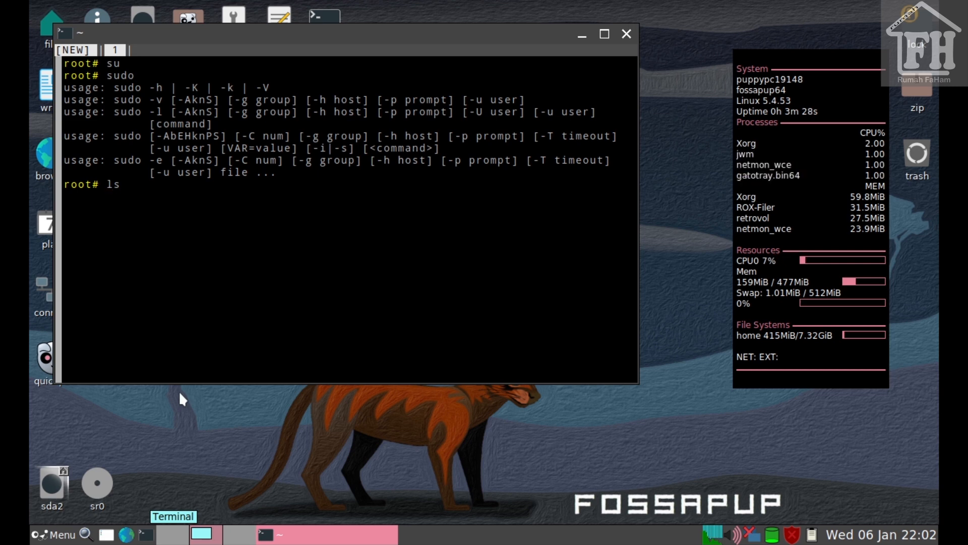
key(Return)
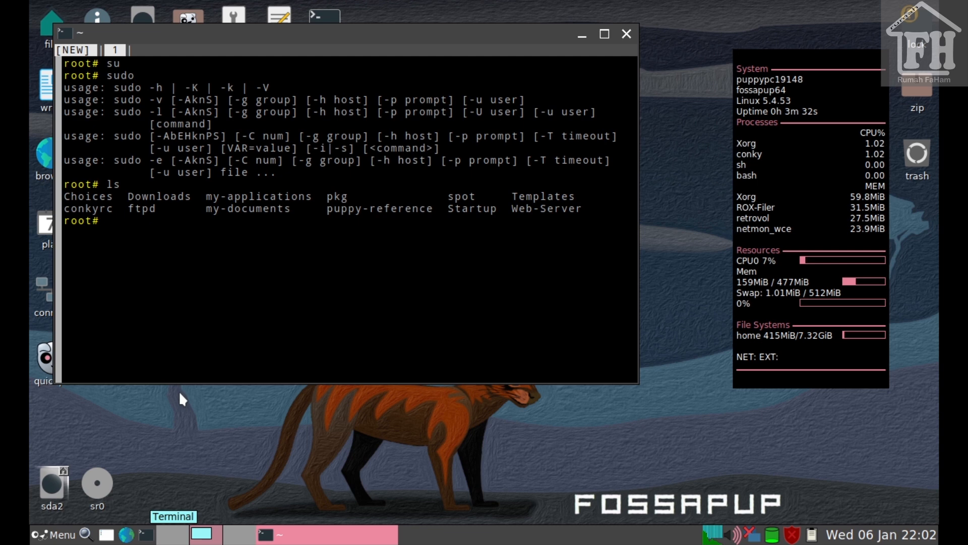
text(cs)
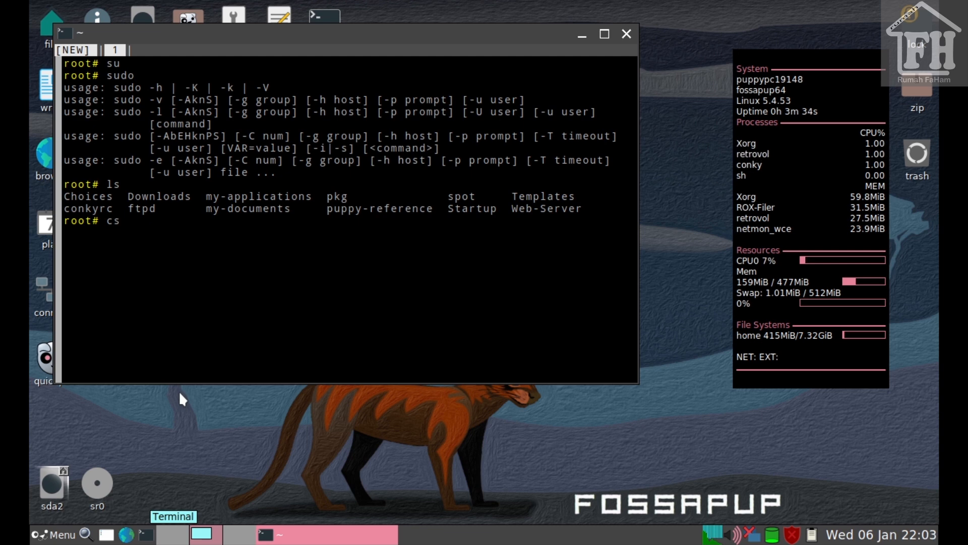
key(BackSpace)
text(d my)
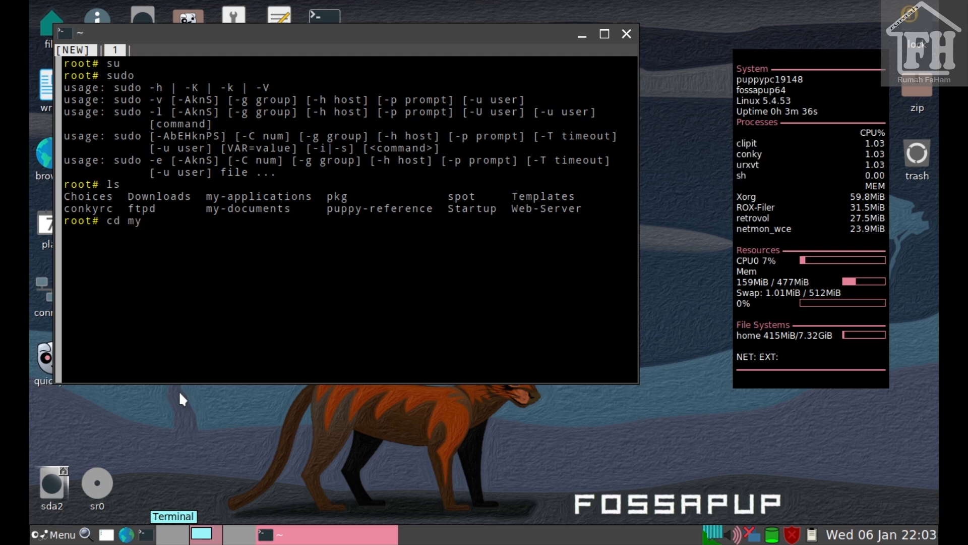
text(-do)
key(Tab)
key(Return)
text(ls)
key(Return)
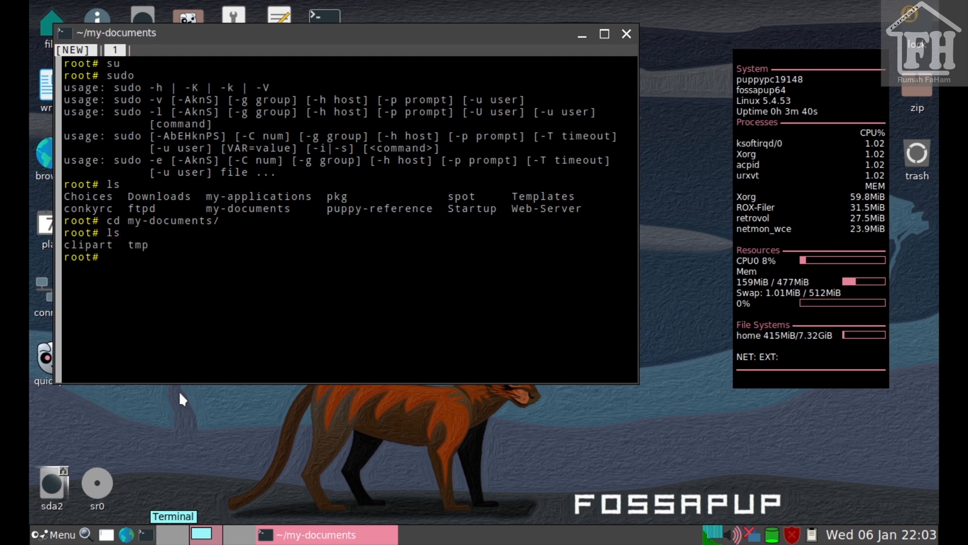
Exit the su shell and the terminal session with the exit command
text(exit)
key(Return)
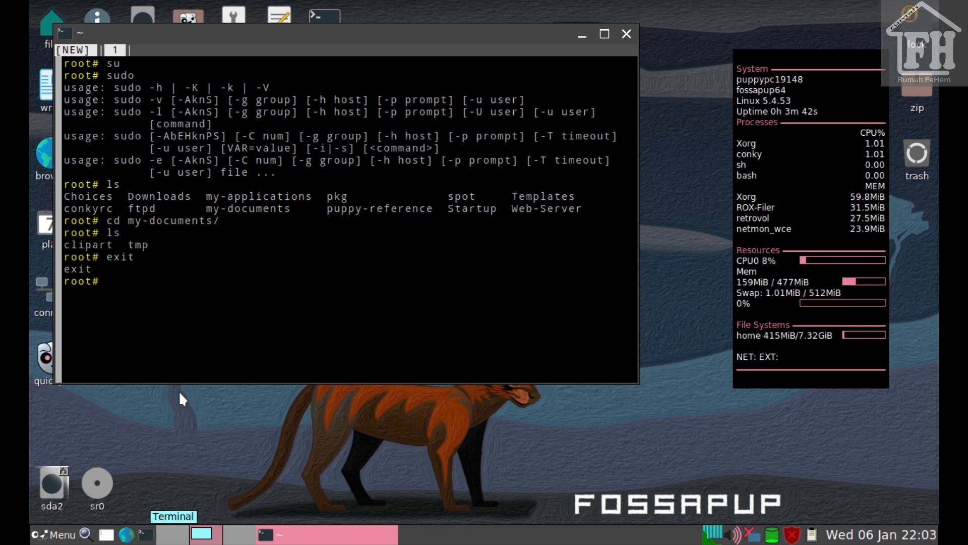
text(exit)
key(Return)
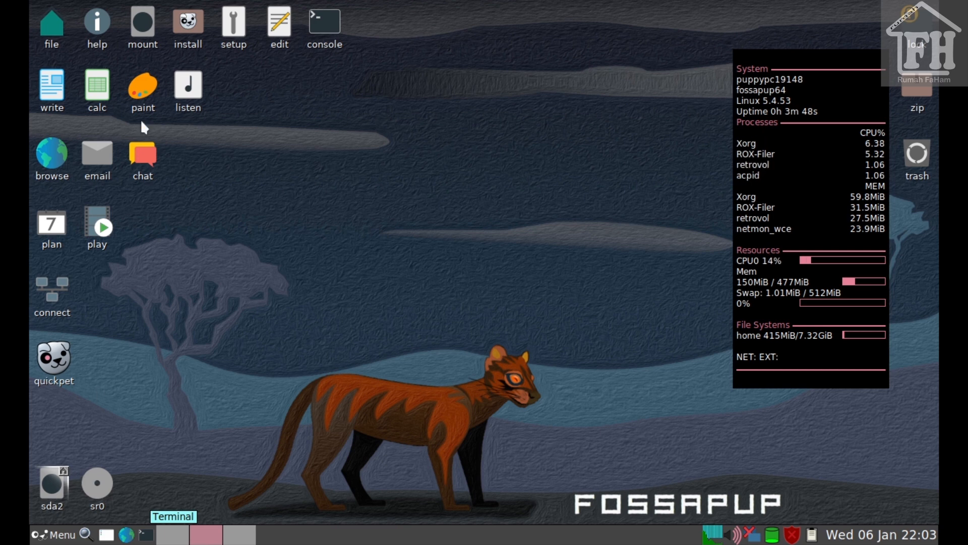
View the drives in pMount, closing the duplicate window, and refresh the list before closing it
click(141, 20)
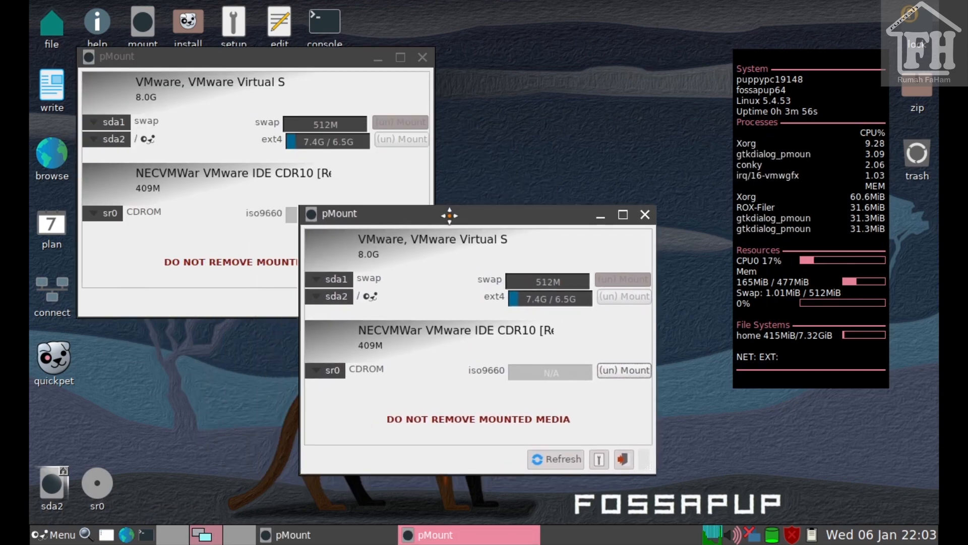
click(255, 278)
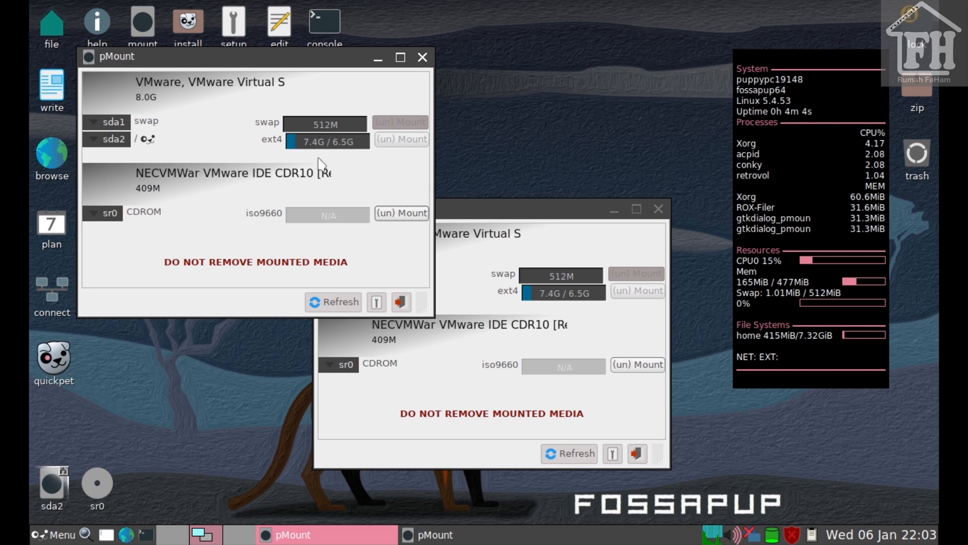
click(512, 204)
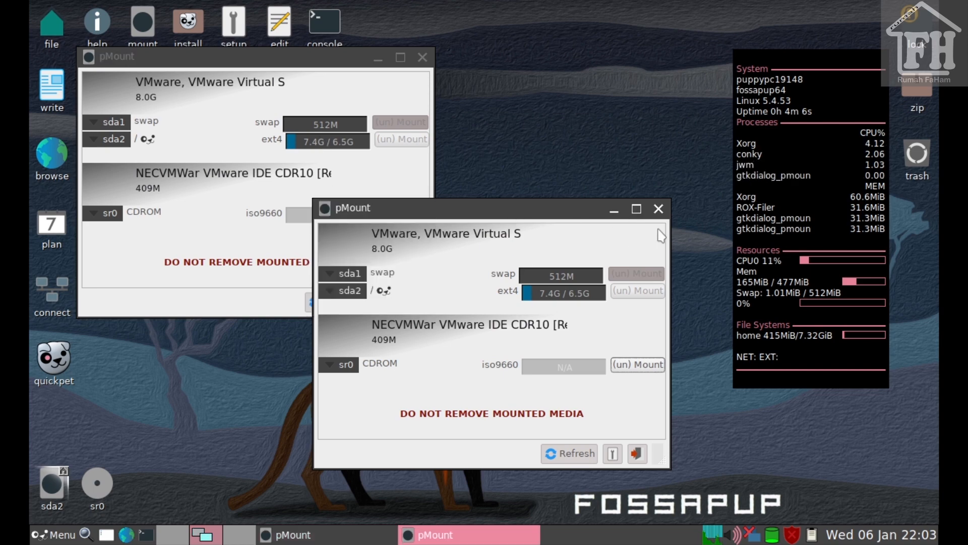
click(658, 208)
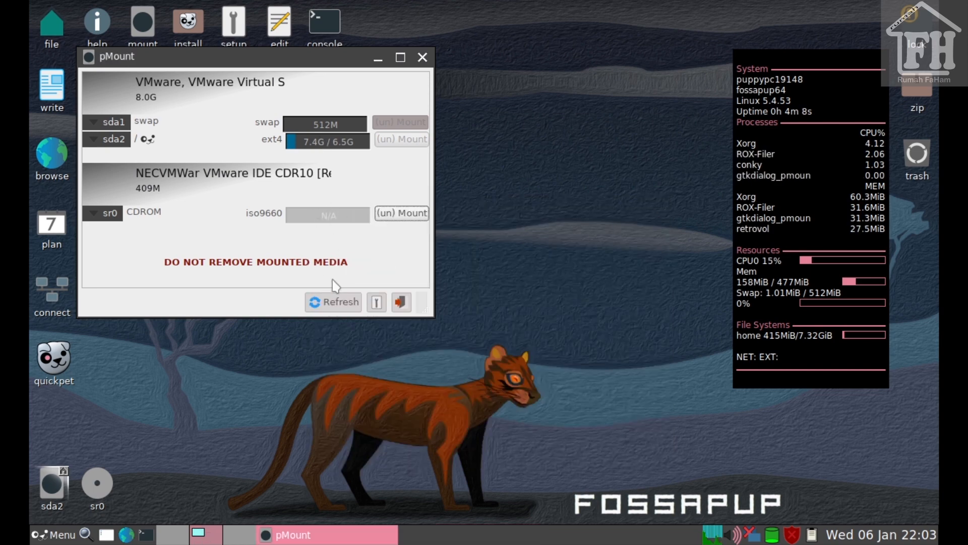
click(333, 302)
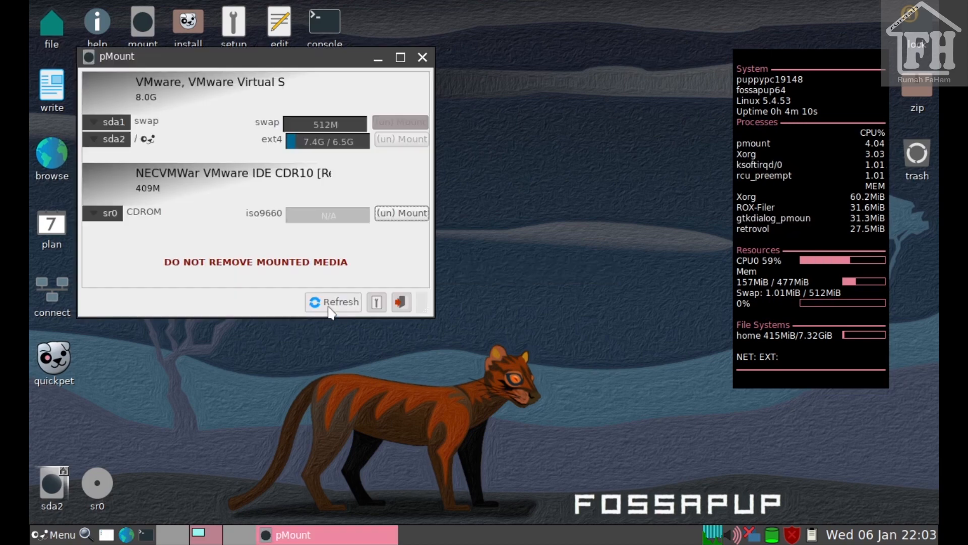
click(423, 56)
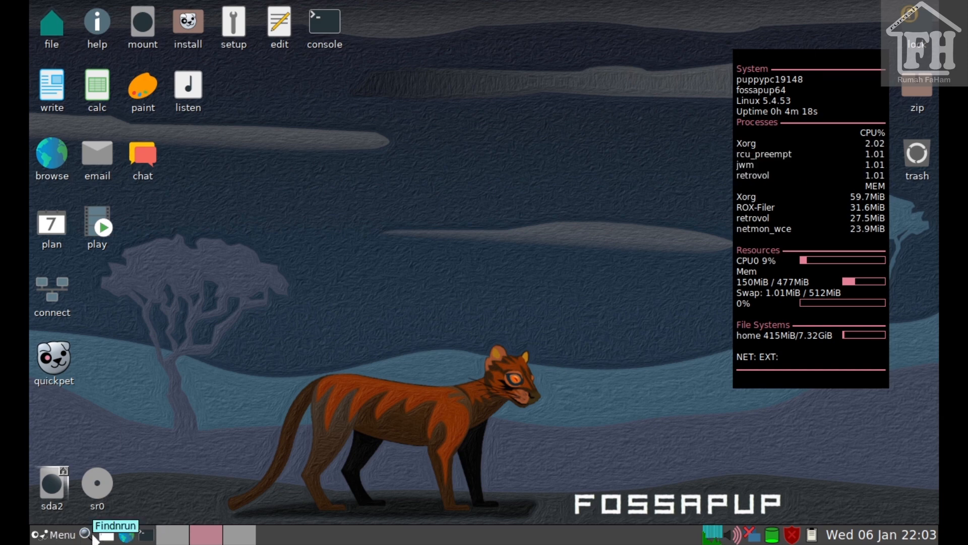
Examine the preinstalled applications in the Personal, Utility, Filesystem, Document, Business and Multimedia categories
click(54, 536)
mouse_move(82, 402)
mouse_move(81, 369)
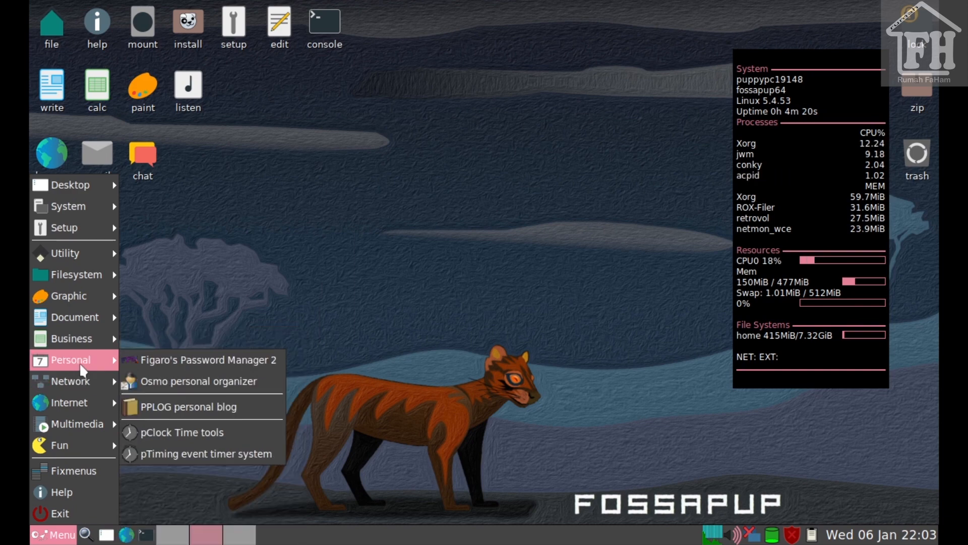
mouse_move(89, 255)
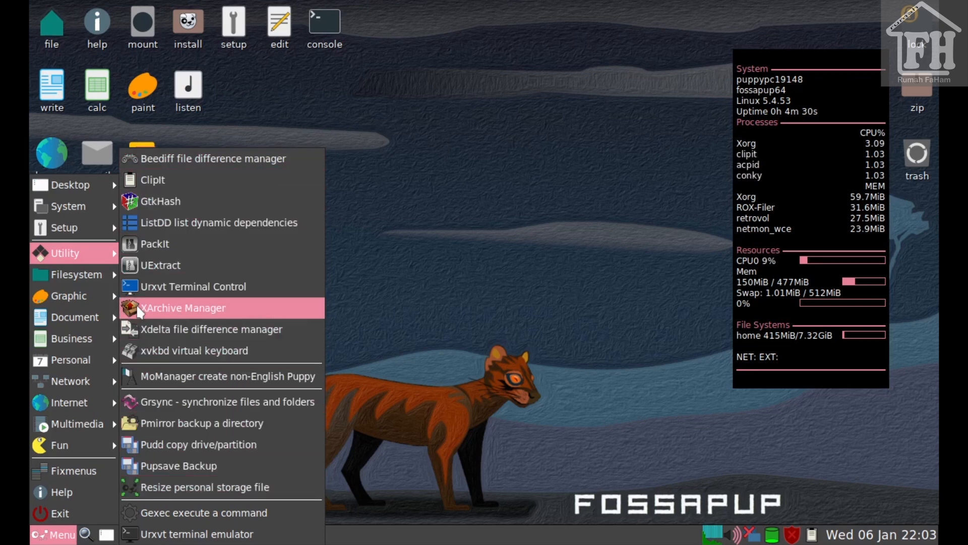
mouse_move(108, 280)
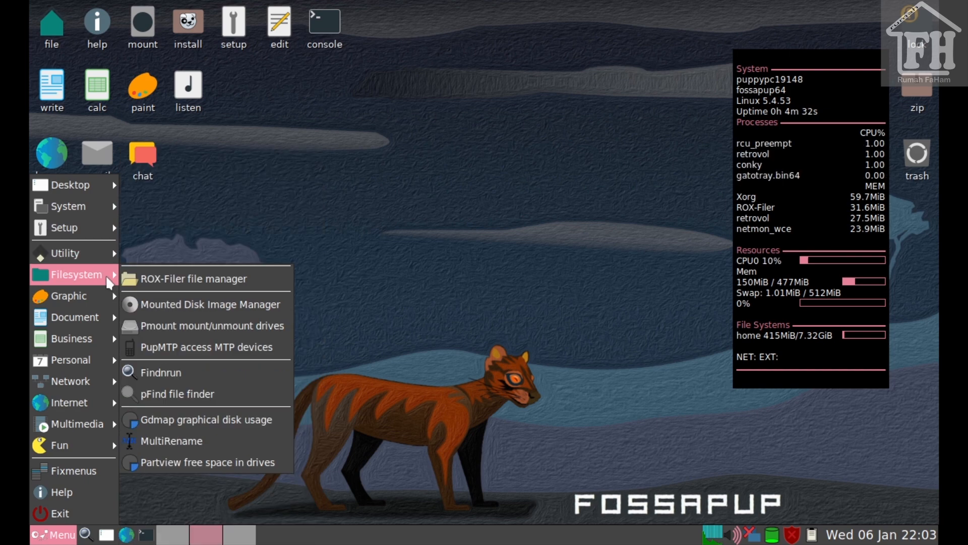
mouse_move(110, 302)
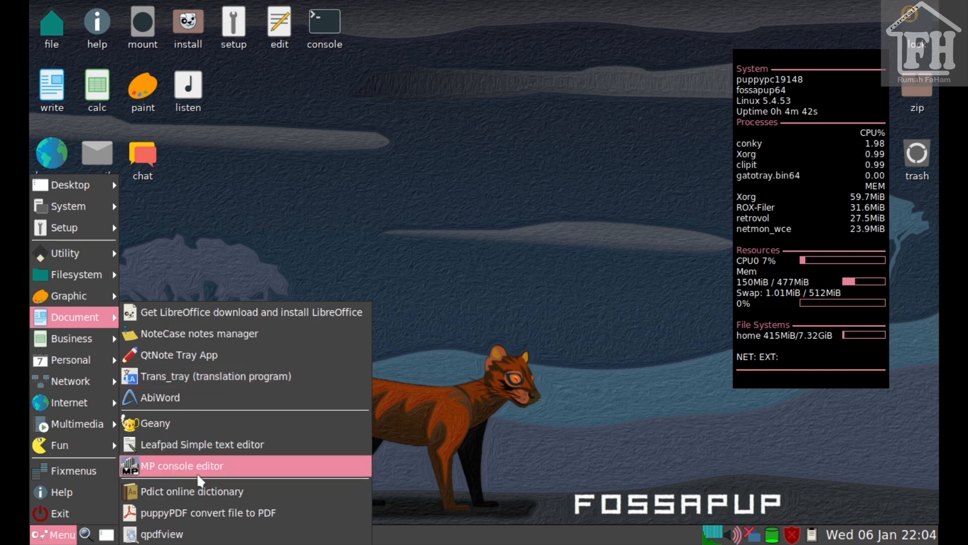
mouse_move(104, 339)
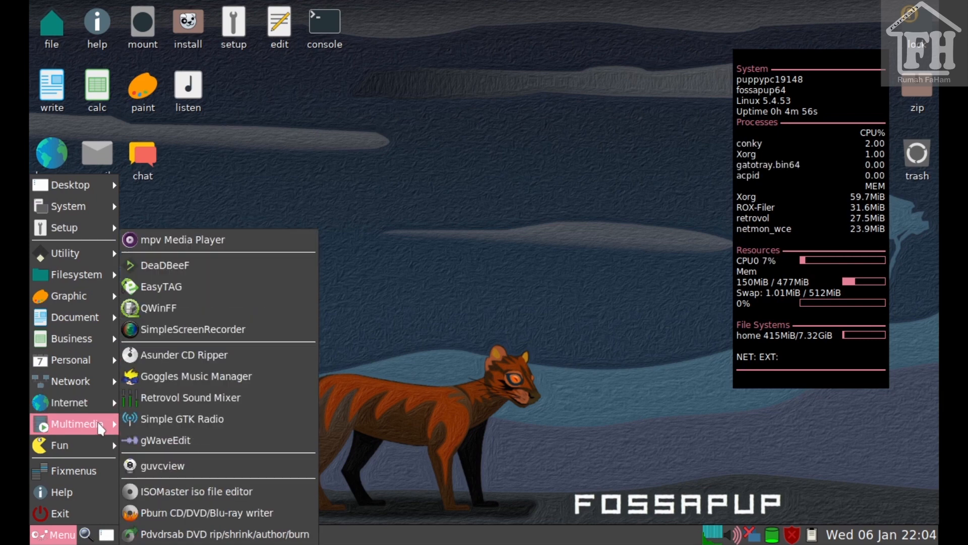
Open Task Manager and view its process list with fewer columns in a maximized window
mouse_move(92, 210)
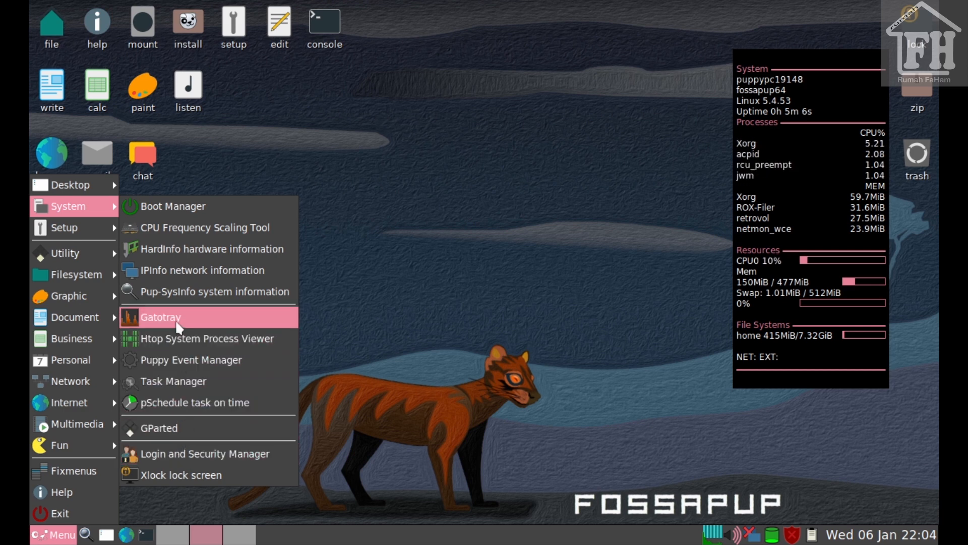
click(176, 380)
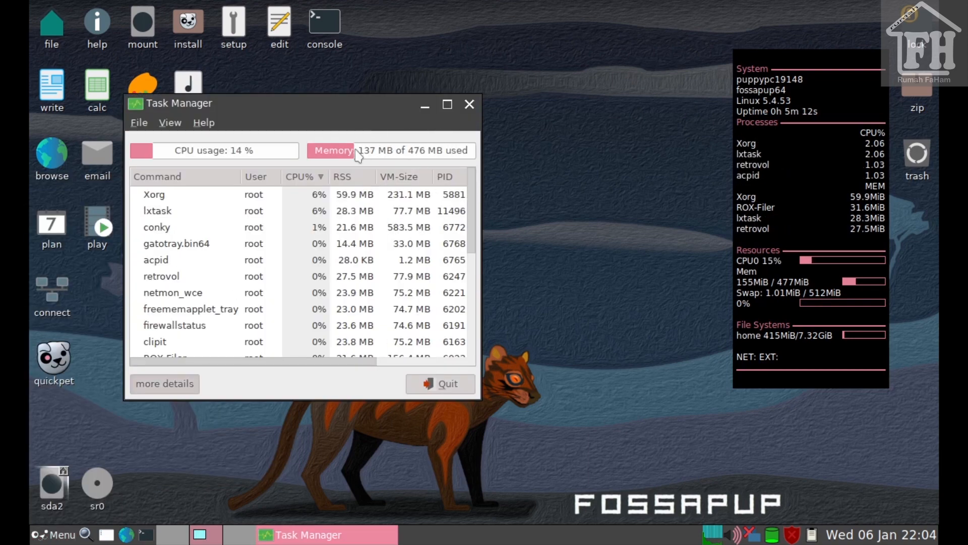
click(174, 383)
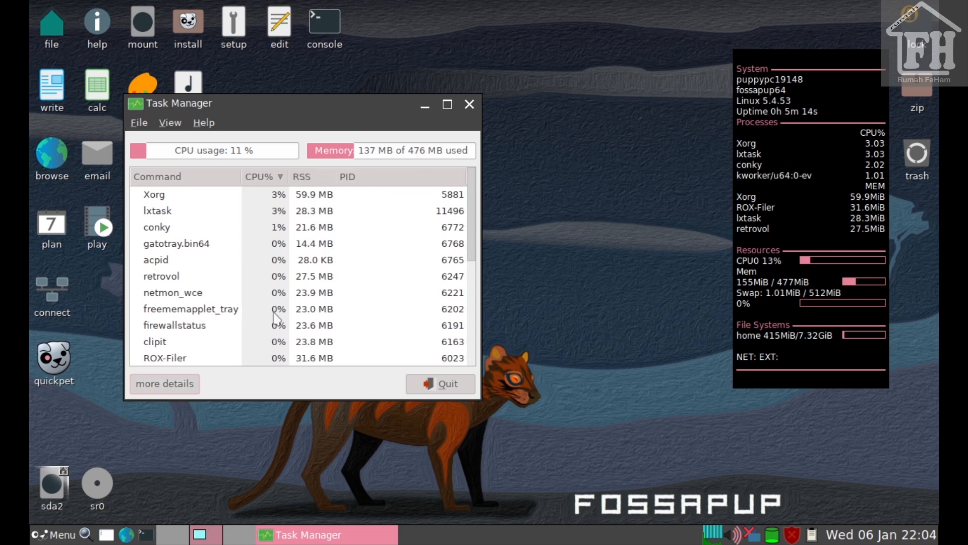
click(448, 104)
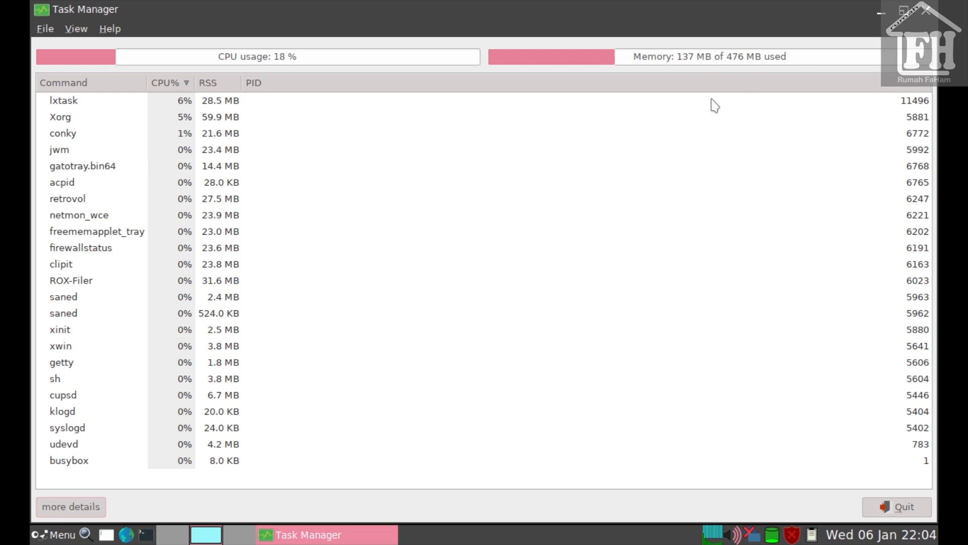
Look over the Task Manager's view options and quit the program
click(76, 29)
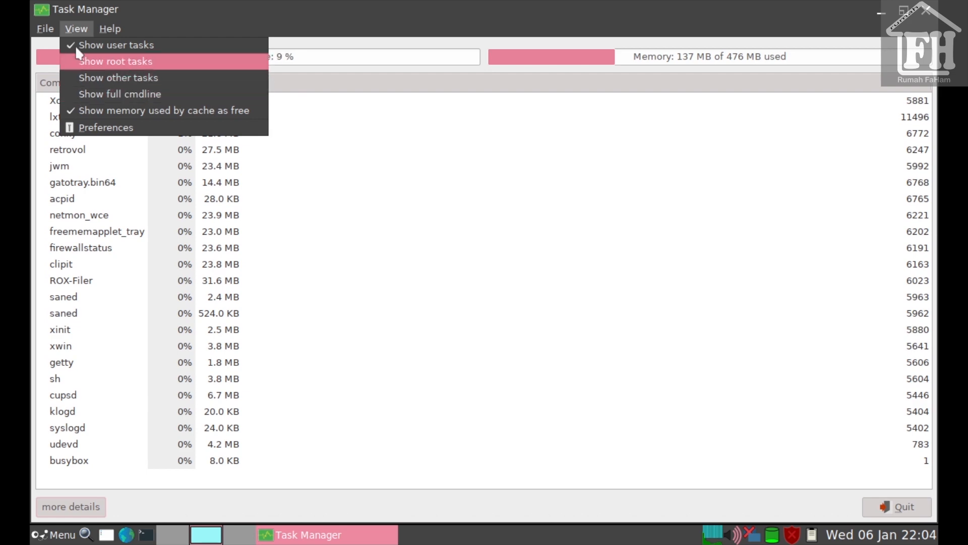
mouse_move(44, 27)
click(58, 44)
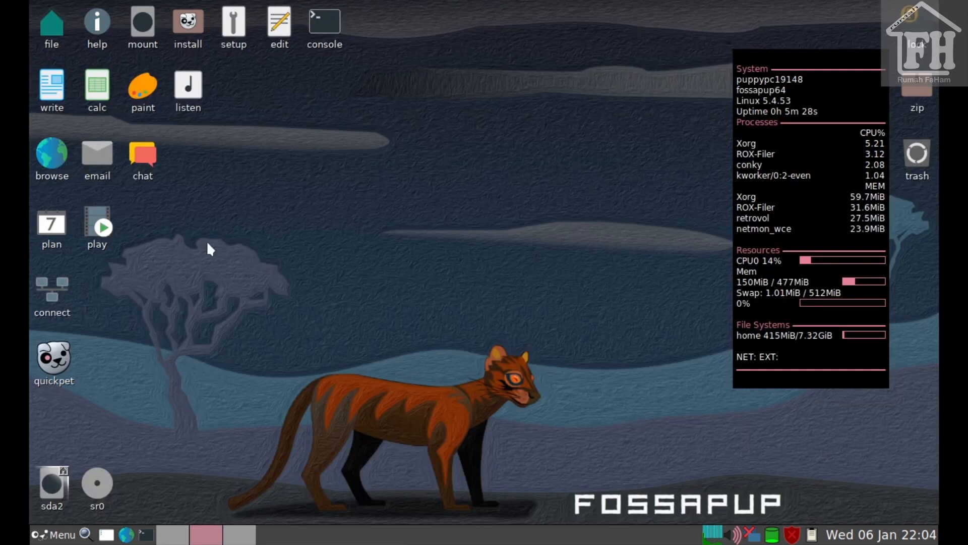
Examine the tools in the Desktop, System, Setup and Utility application categories
click(54, 534)
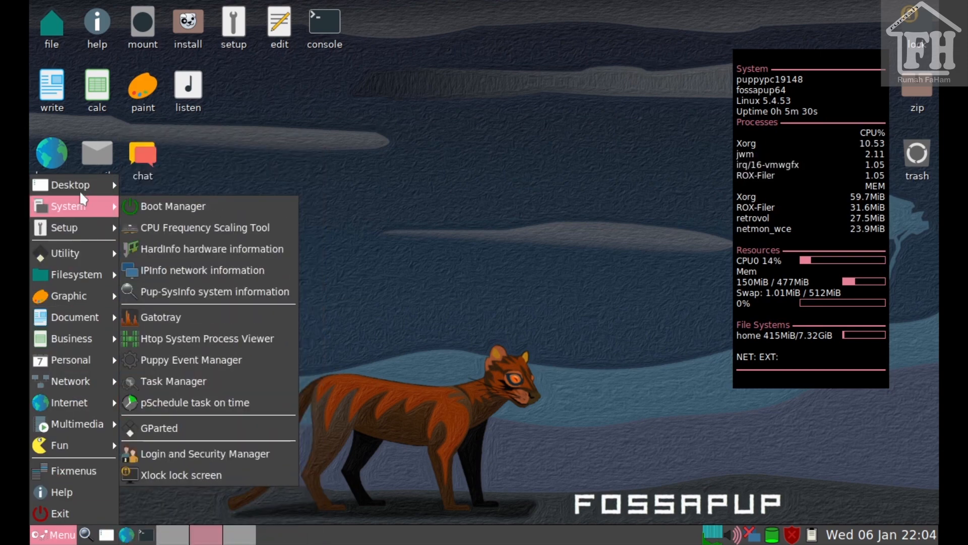
mouse_move(85, 191)
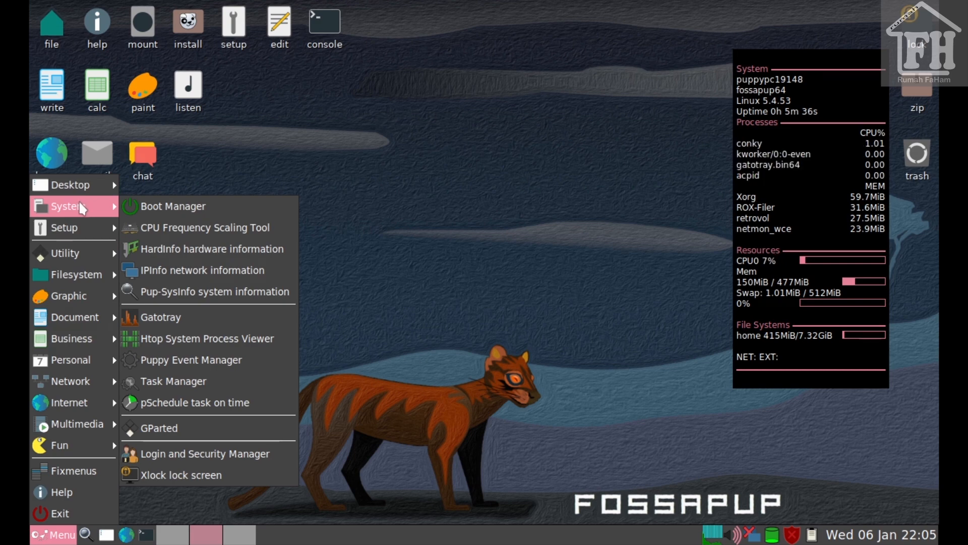
mouse_move(77, 231)
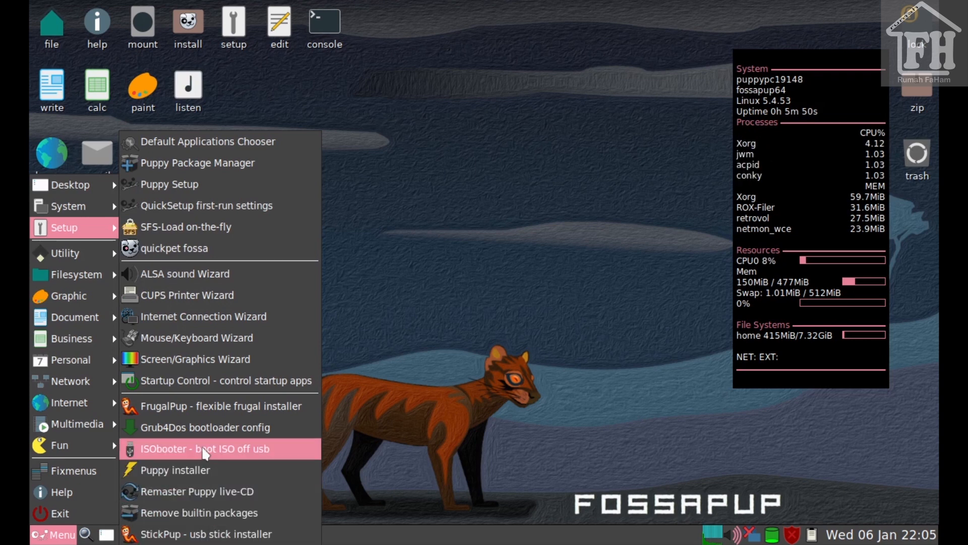
mouse_move(96, 258)
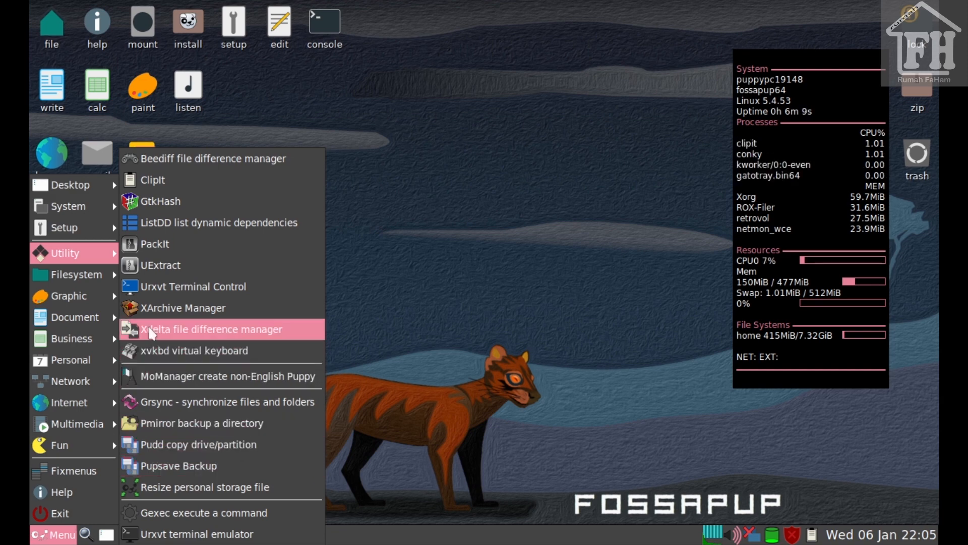
Open the ROX-Filer file manager from the Filesystem applications and maximize its window
mouse_move(105, 284)
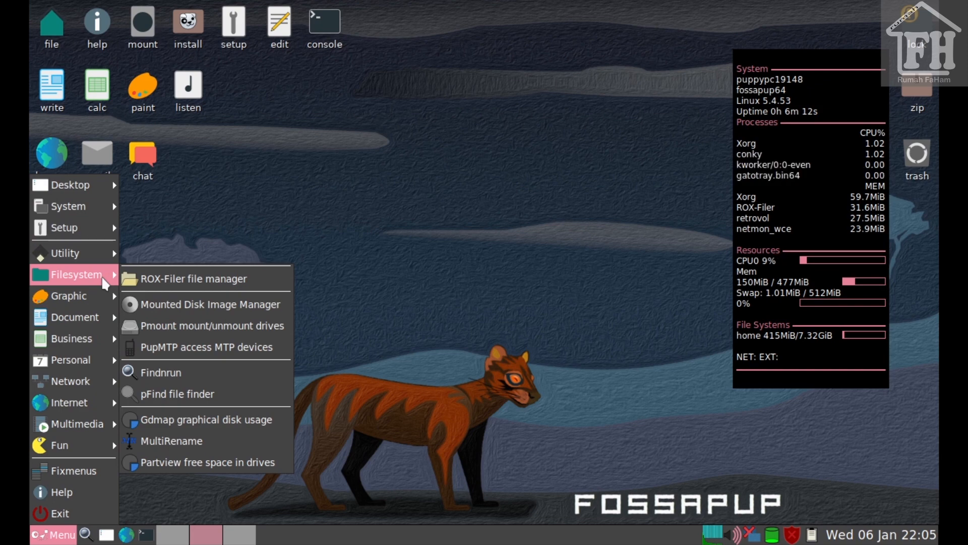
click(172, 278)
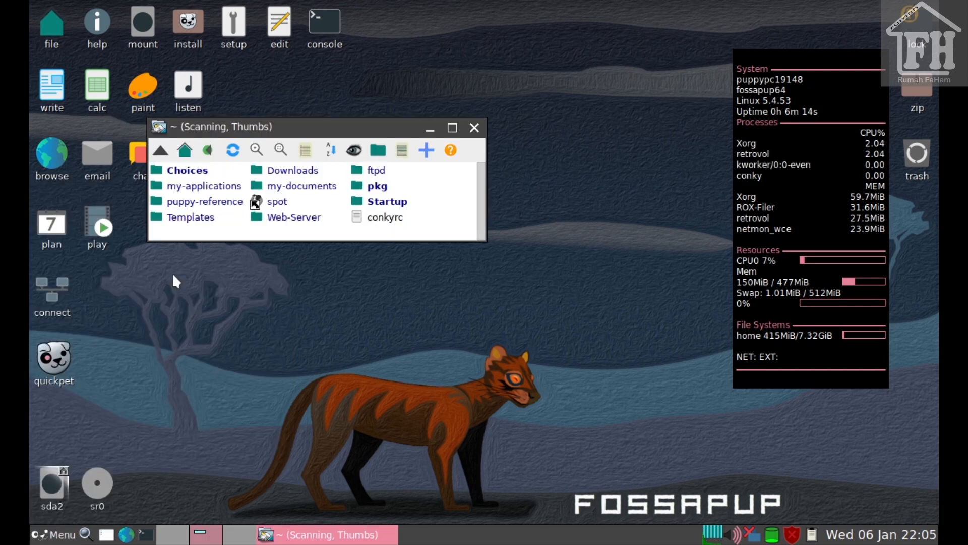
click(452, 128)
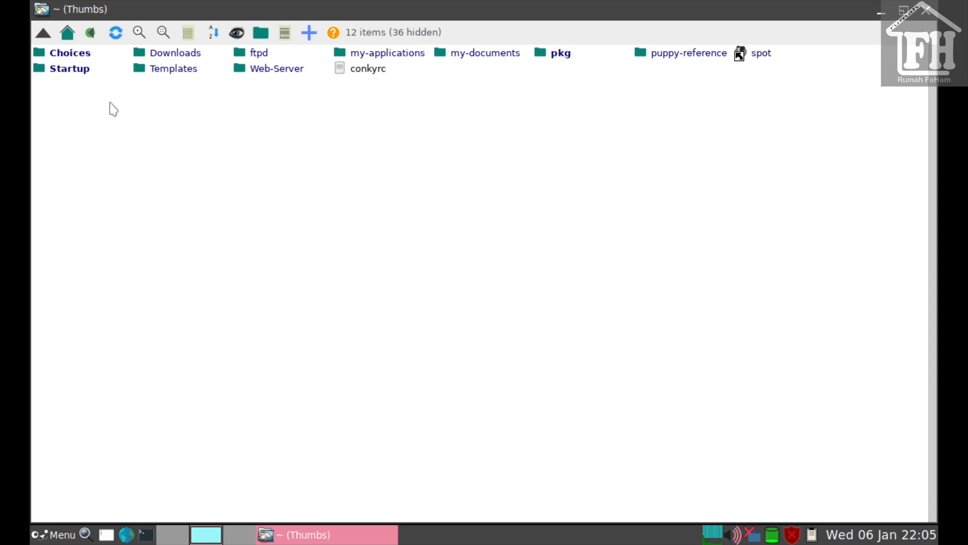
View the contents of the Startup folder, close the blank word processor document, and return to the home folder
click(73, 70)
click(68, 71)
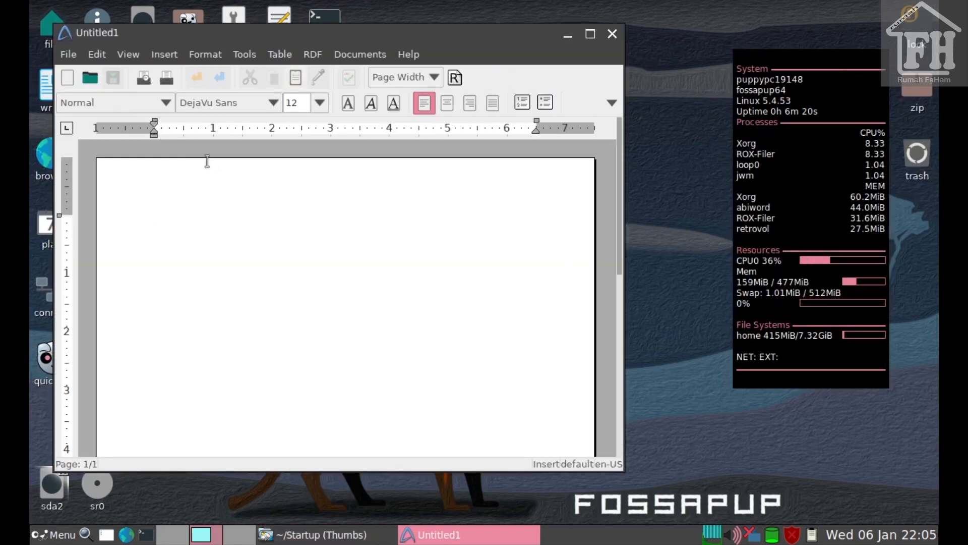
click(612, 33)
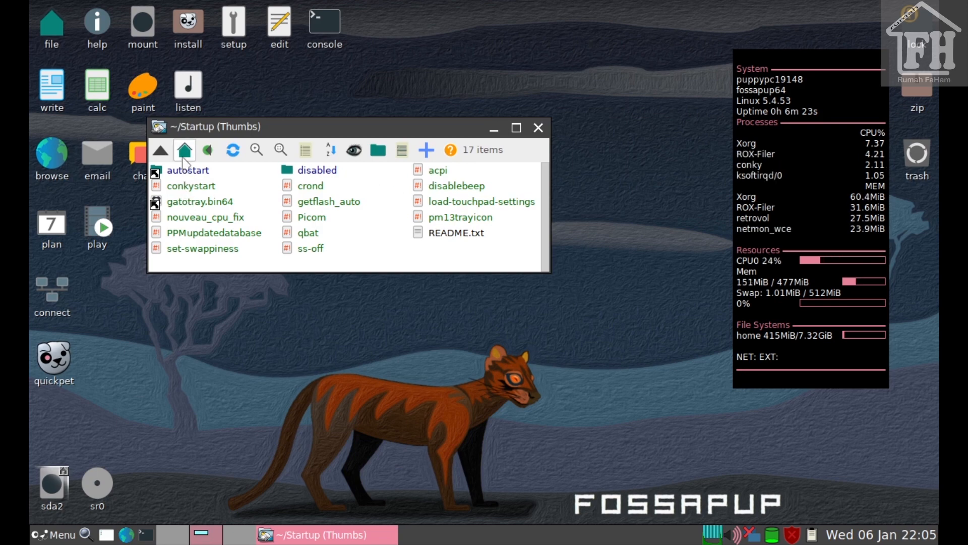
click(160, 149)
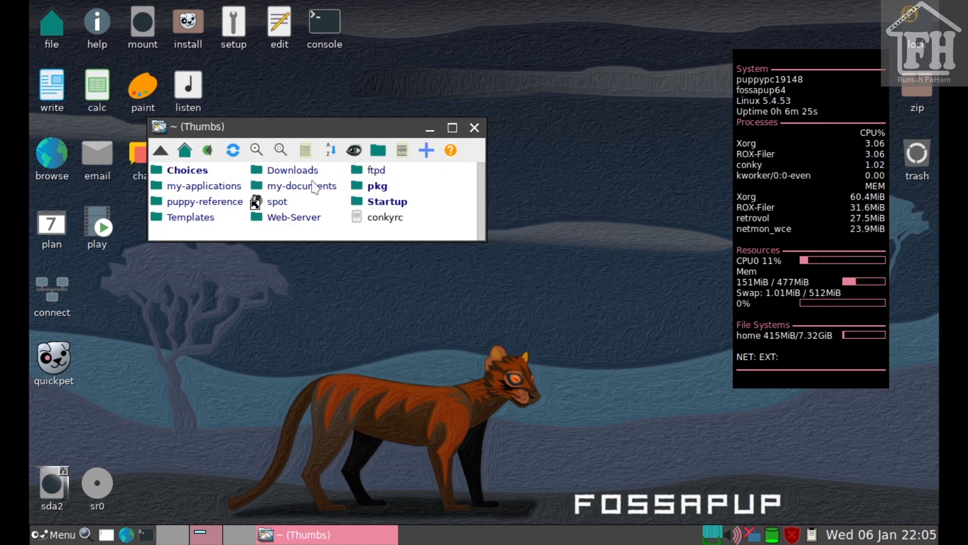
Look into the Downloads, Choices and my-applications folders, going back to the home folder after each one
click(282, 173)
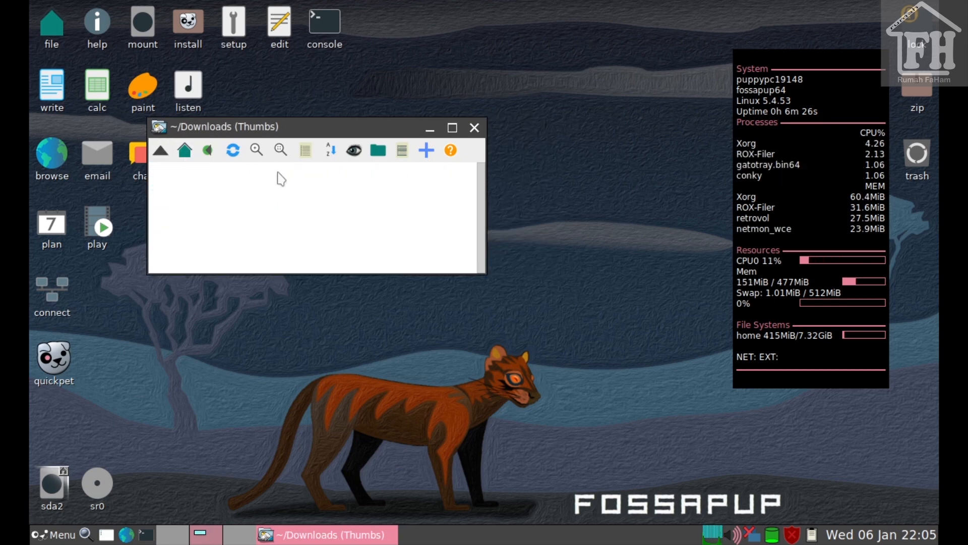
click(161, 150)
click(190, 174)
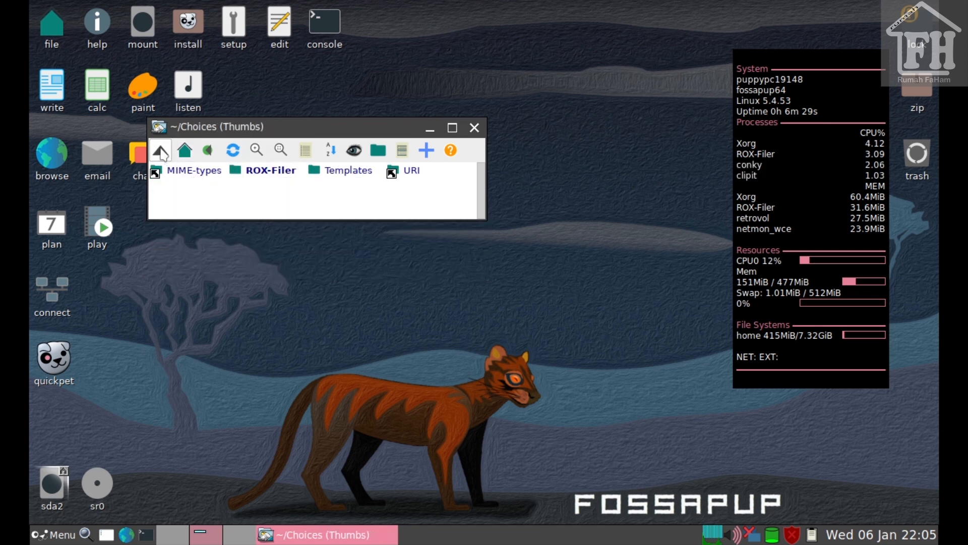
click(160, 150)
click(208, 187)
click(160, 150)
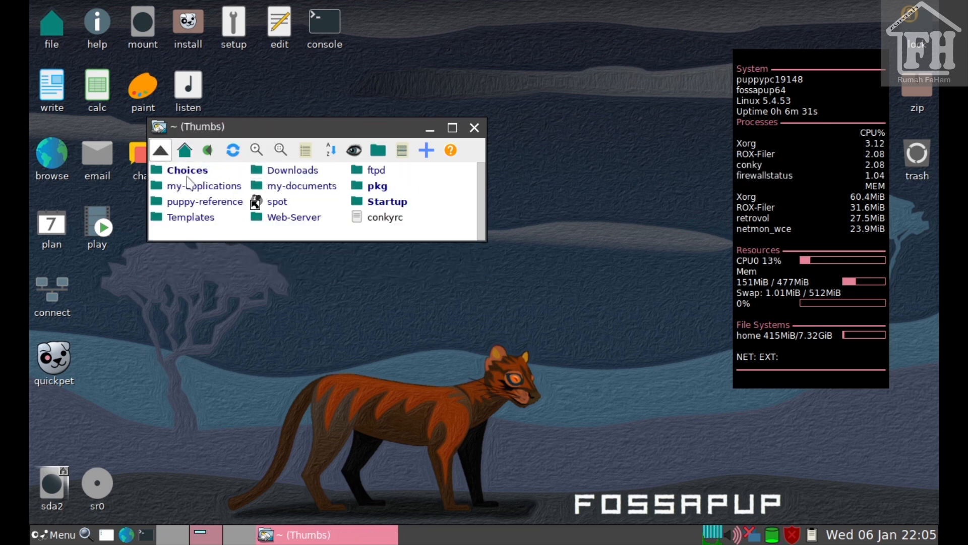
Read README-clipart.txt in the clipart folder of my-documents, and close the text editor and the file manager
click(272, 186)
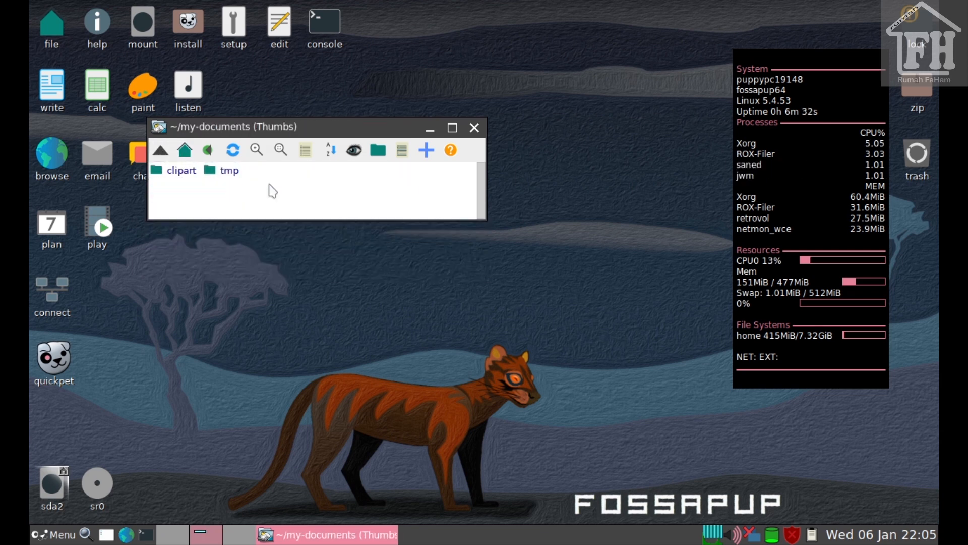
click(182, 171)
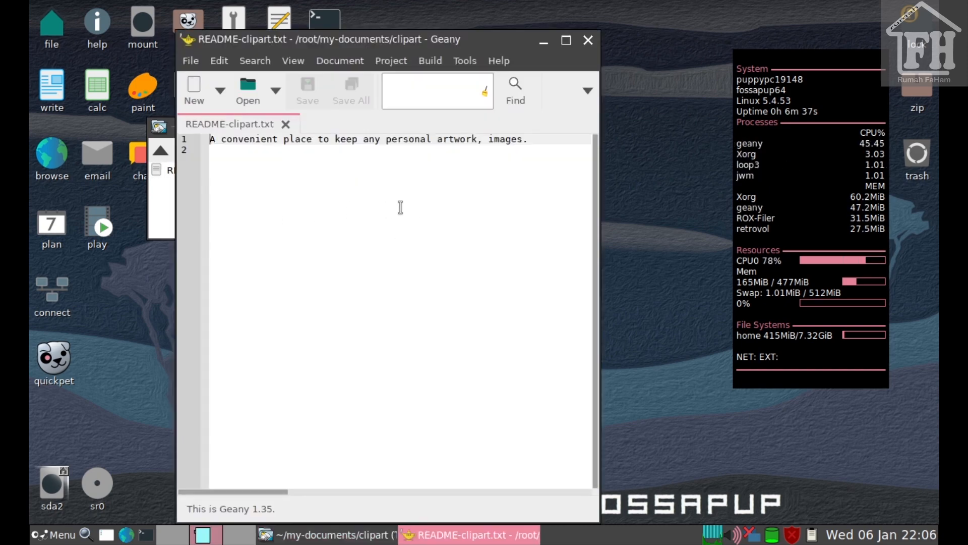
click(587, 40)
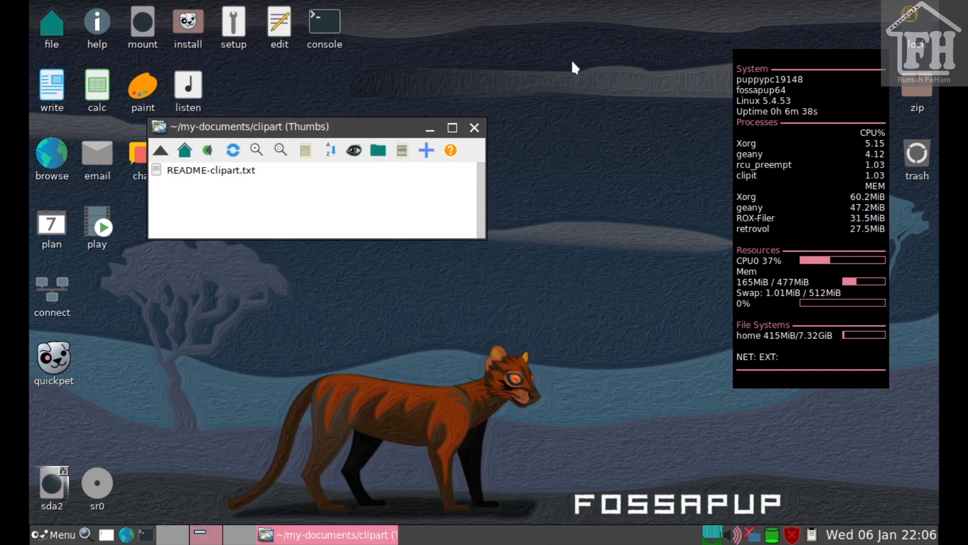
click(475, 128)
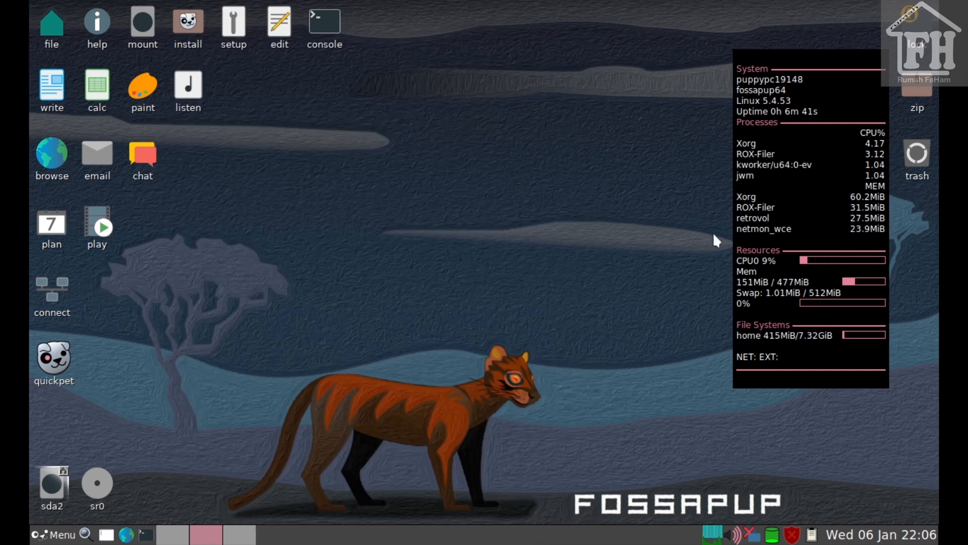
Check the contents of the desktop trash and close all of its windows
double_click(916, 157)
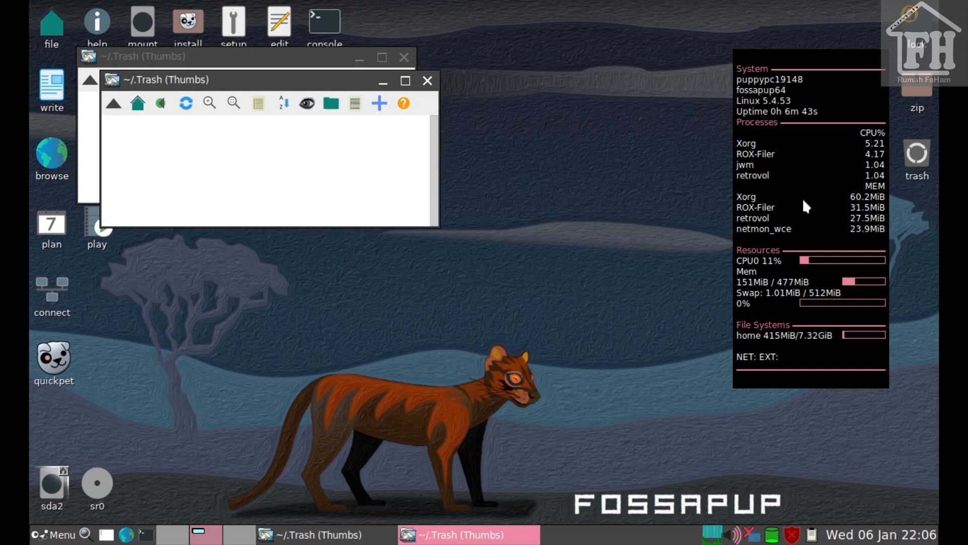
click(427, 83)
click(404, 57)
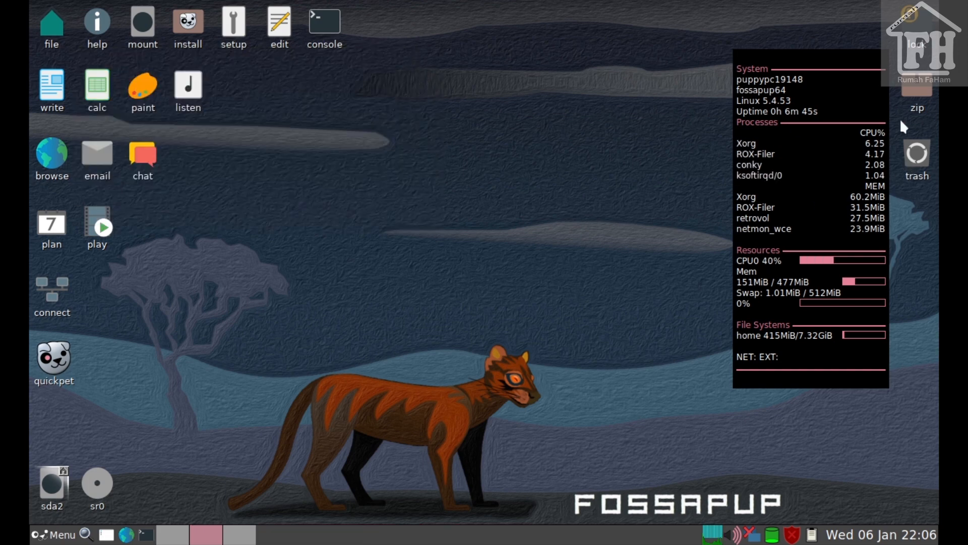
double_click(915, 160)
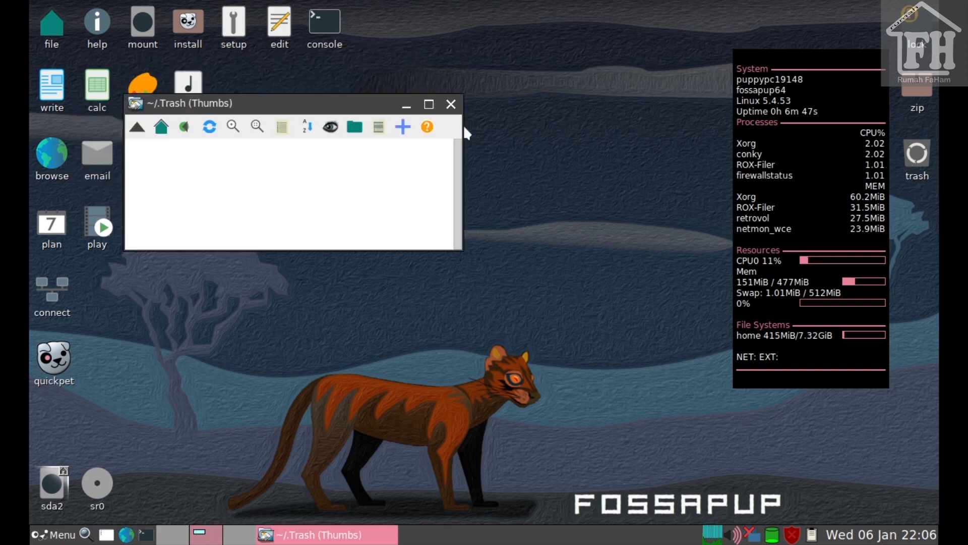
click(451, 102)
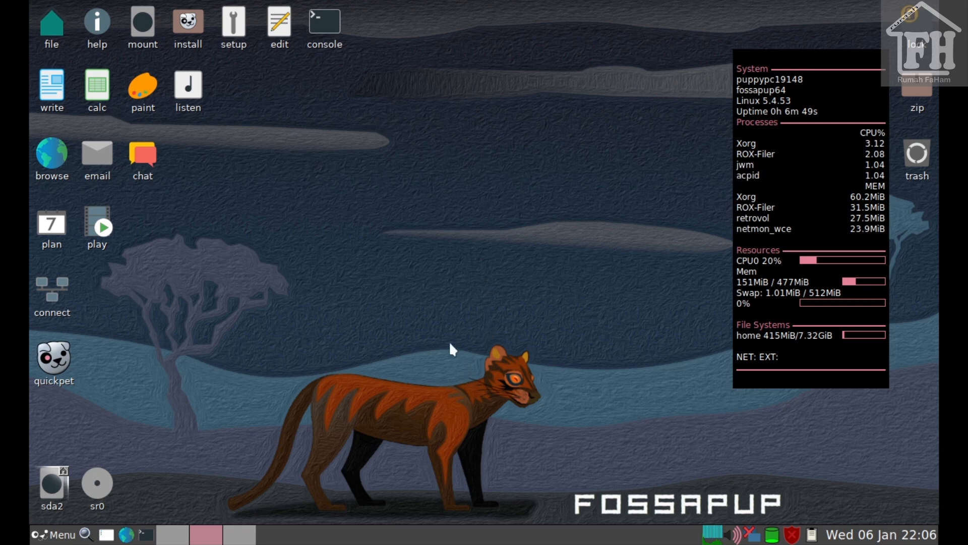
Look over the application categories from the desktop and examine the tools in the Setup category
right_click(406, 248)
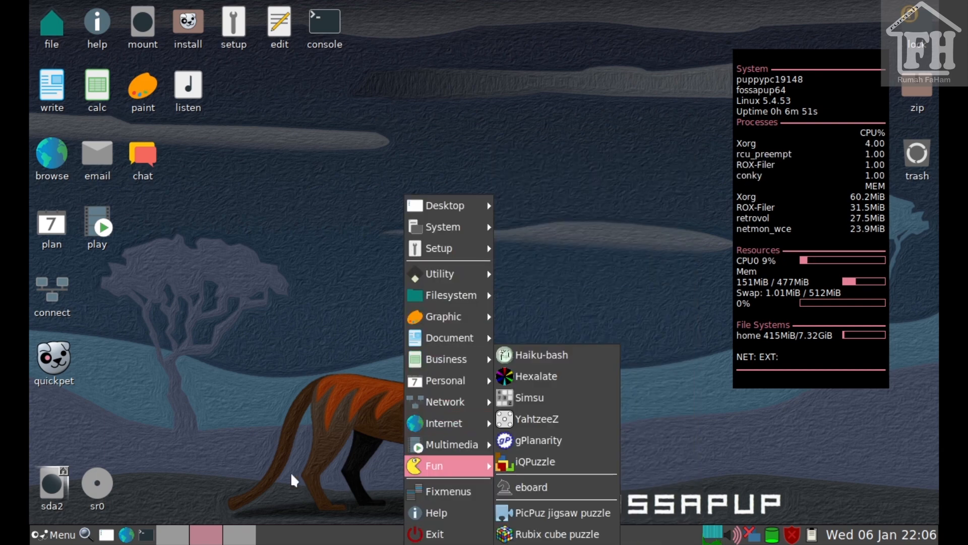
mouse_move(454, 251)
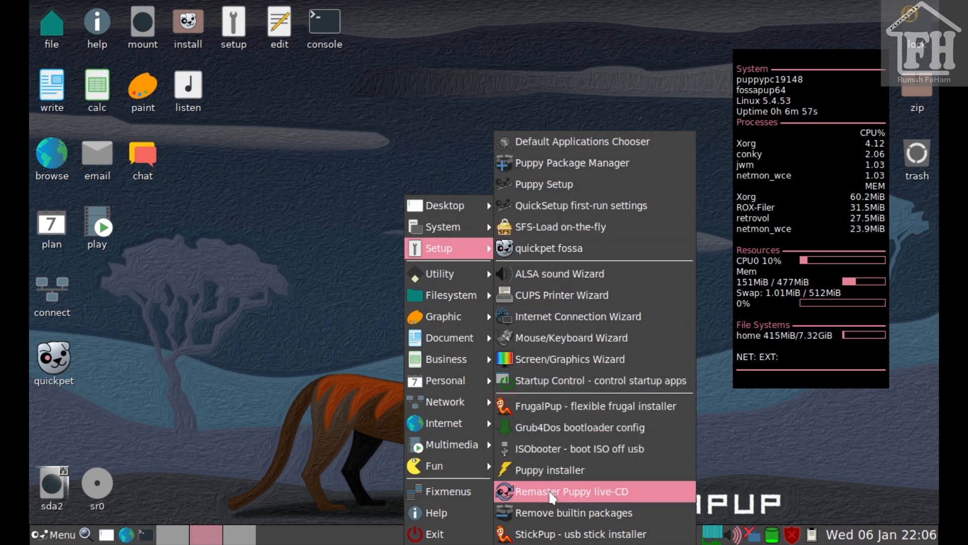
click(297, 448)
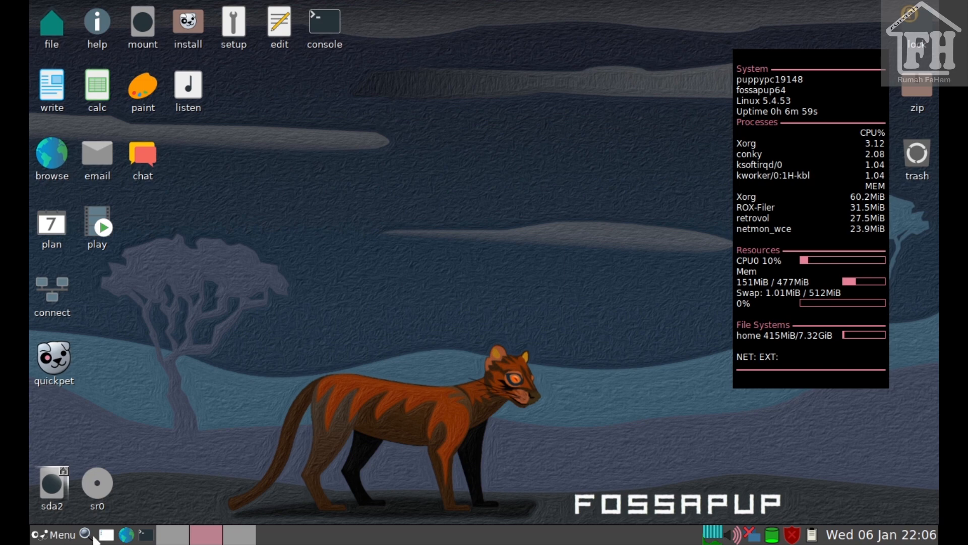
Launch the Findnrun application finder, look over the Setup category, and close Findnrun
click(86, 534)
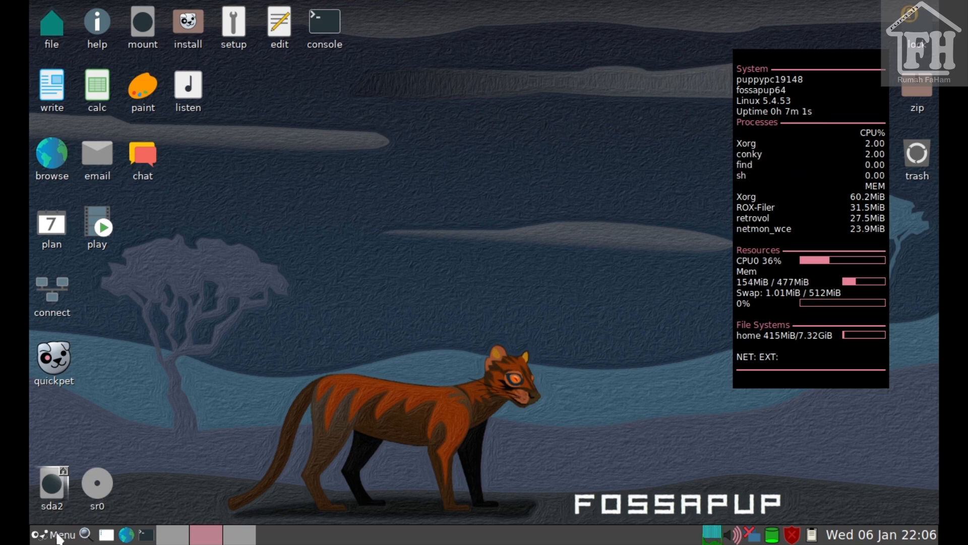
click(60, 535)
mouse_move(91, 233)
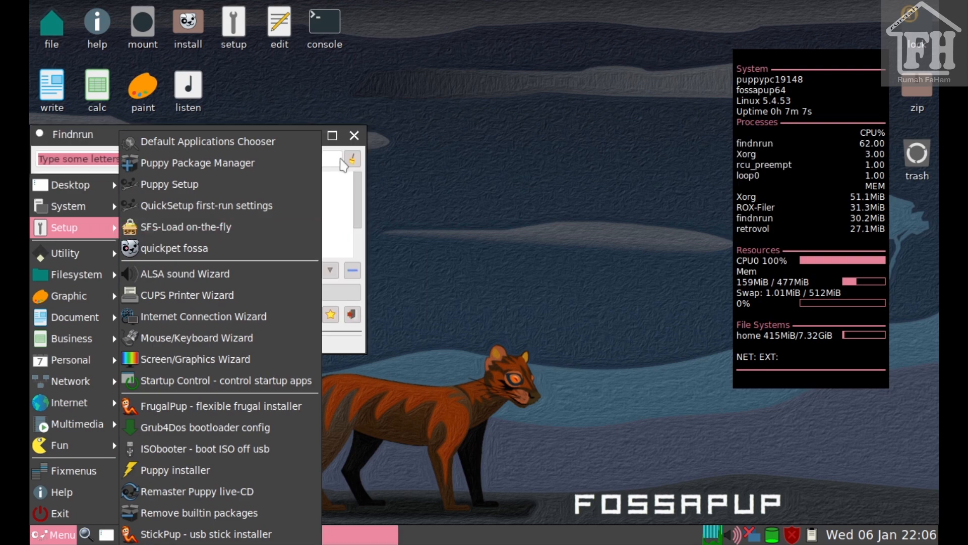
click(354, 136)
click(354, 135)
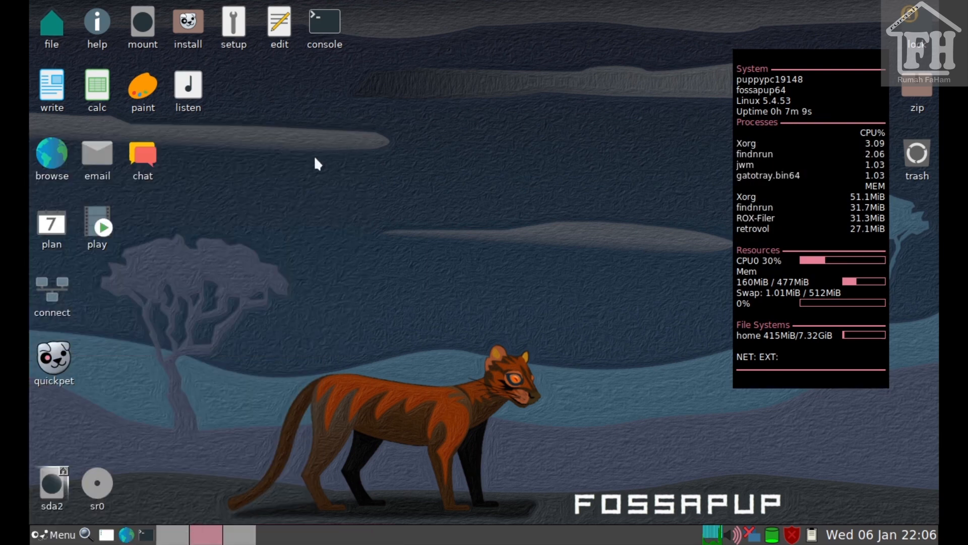
Open the Screen/Graphics Wizard from the Setup applications and view its xorg.conf screen resolution settings without changing them
click(63, 532)
mouse_move(73, 227)
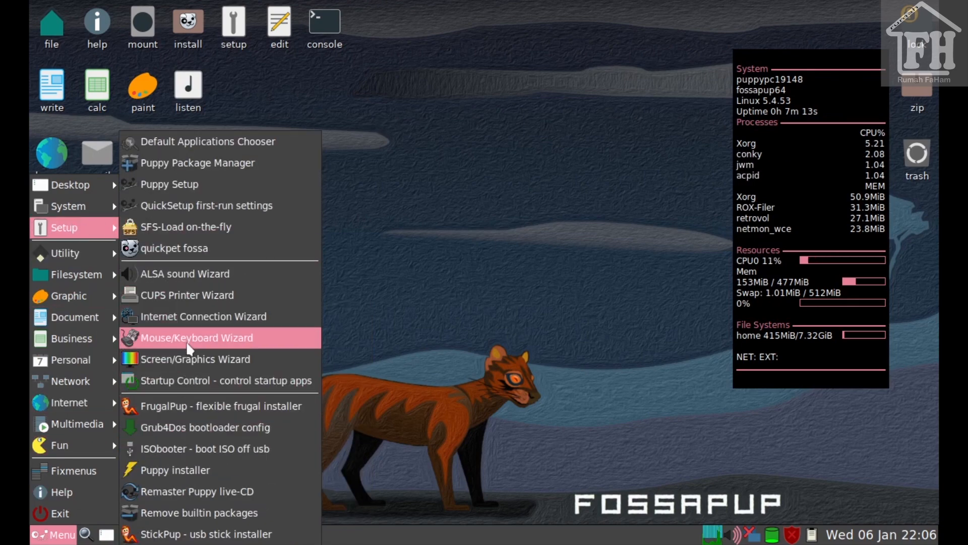
click(188, 365)
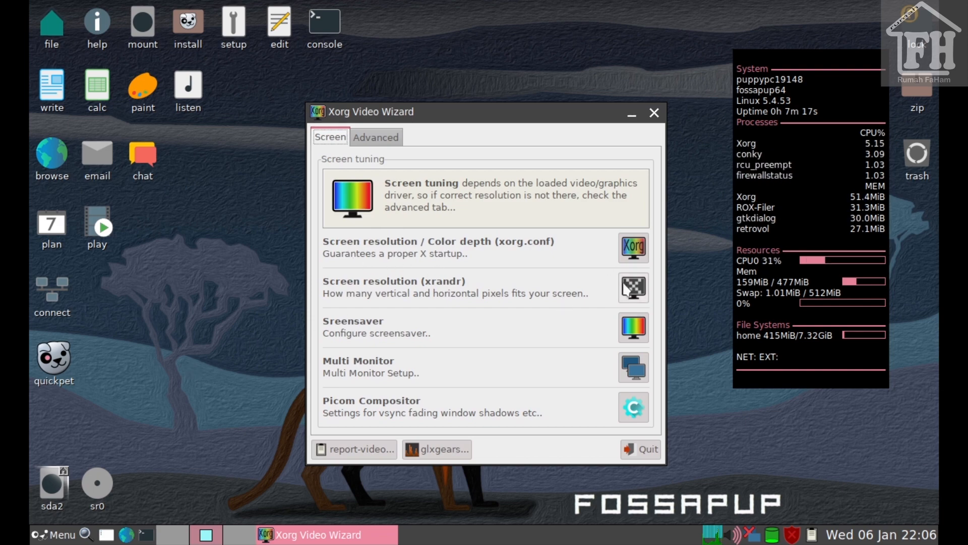
click(634, 247)
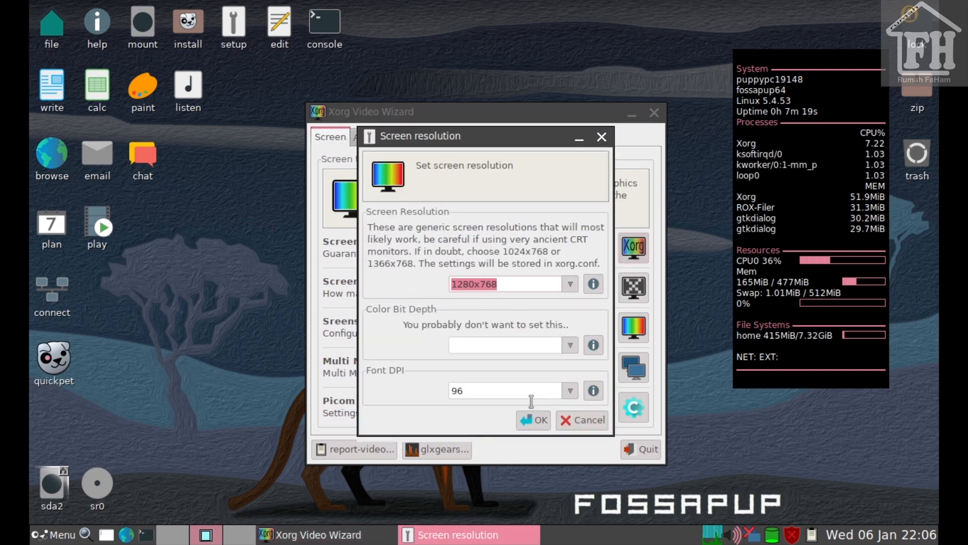
click(580, 421)
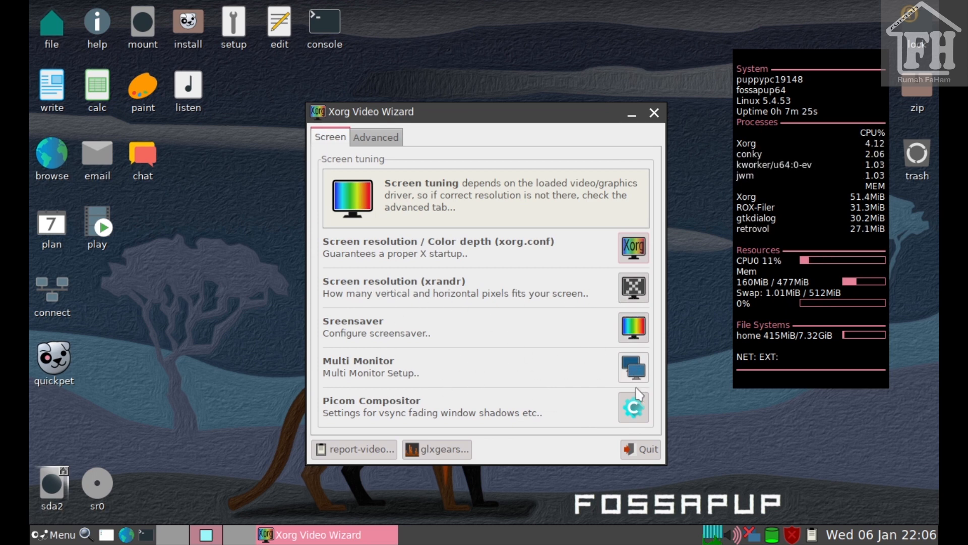
Review the wizard's Advanced options, Picom window effects and Multi Monitor display settings without changing anything
click(375, 138)
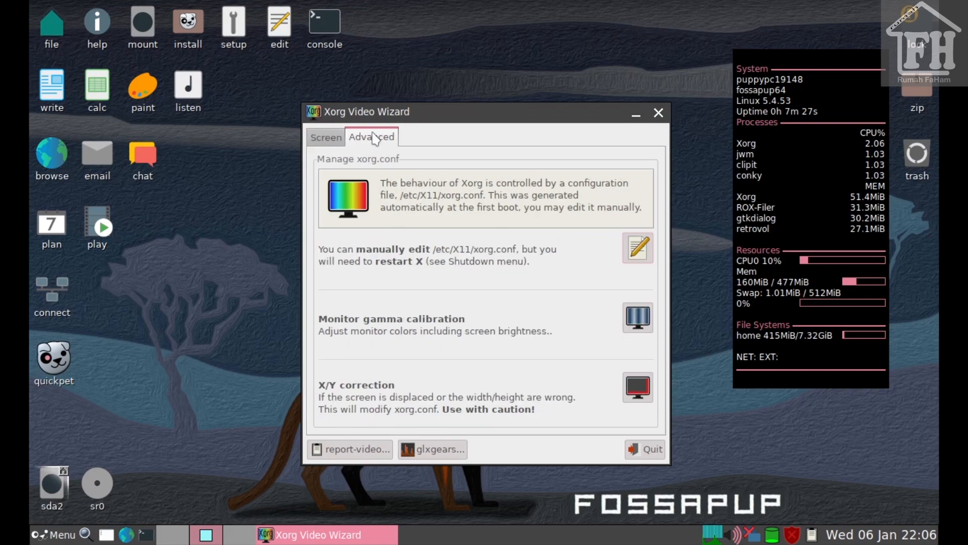
click(333, 137)
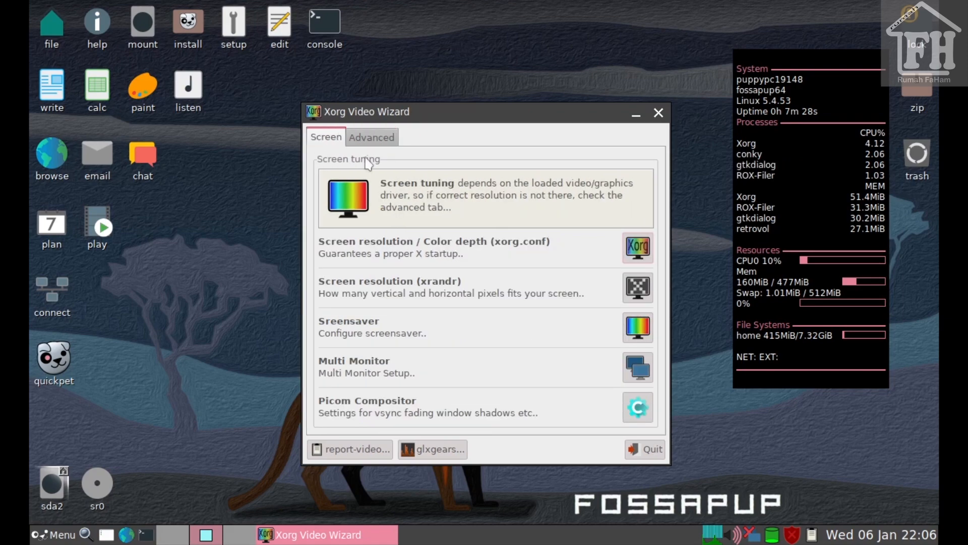
click(638, 407)
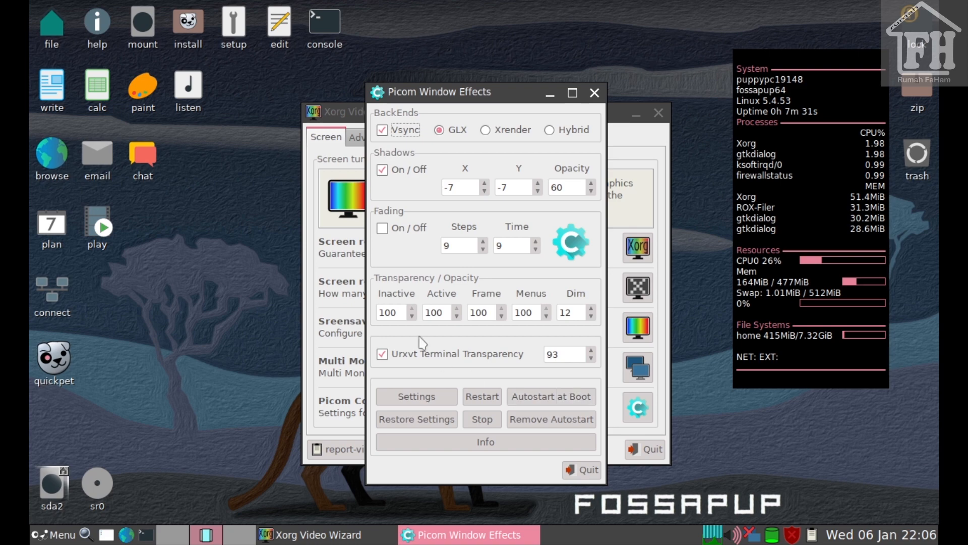
click(595, 94)
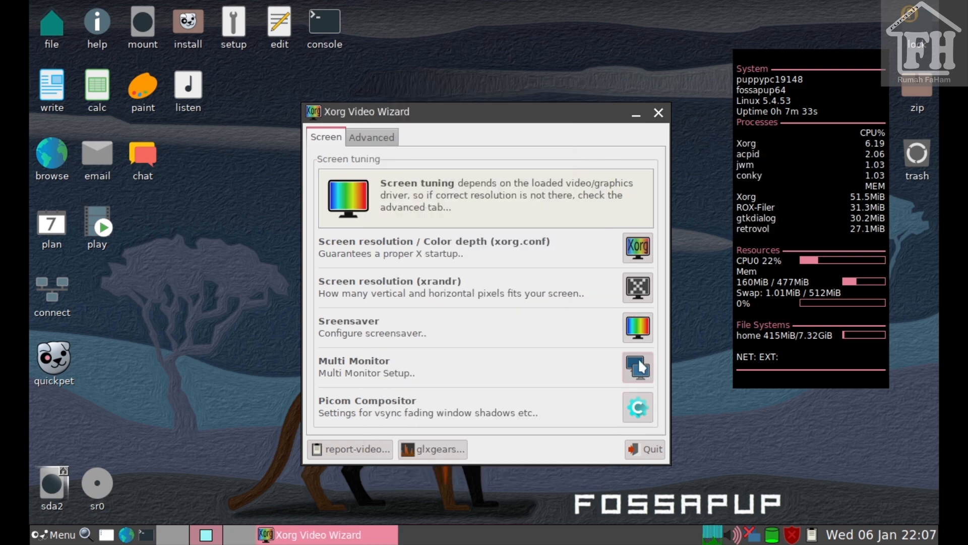
click(639, 367)
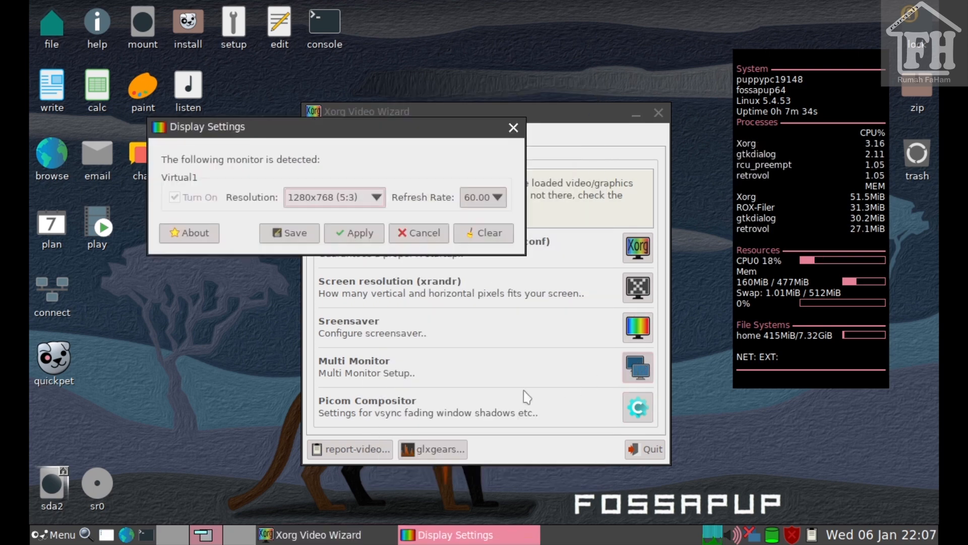
click(412, 233)
Enable the screen saver in the screensaver settings and apply the change
click(637, 329)
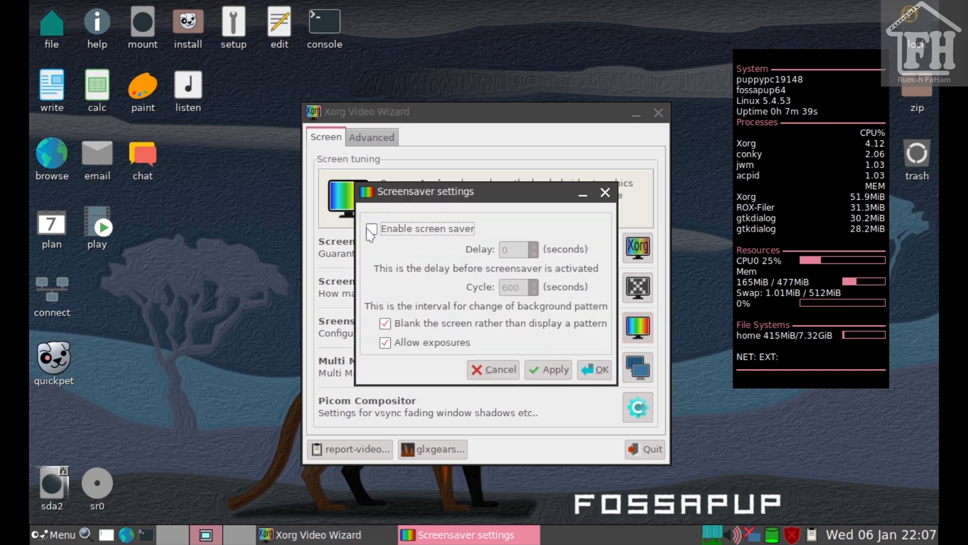
click(371, 230)
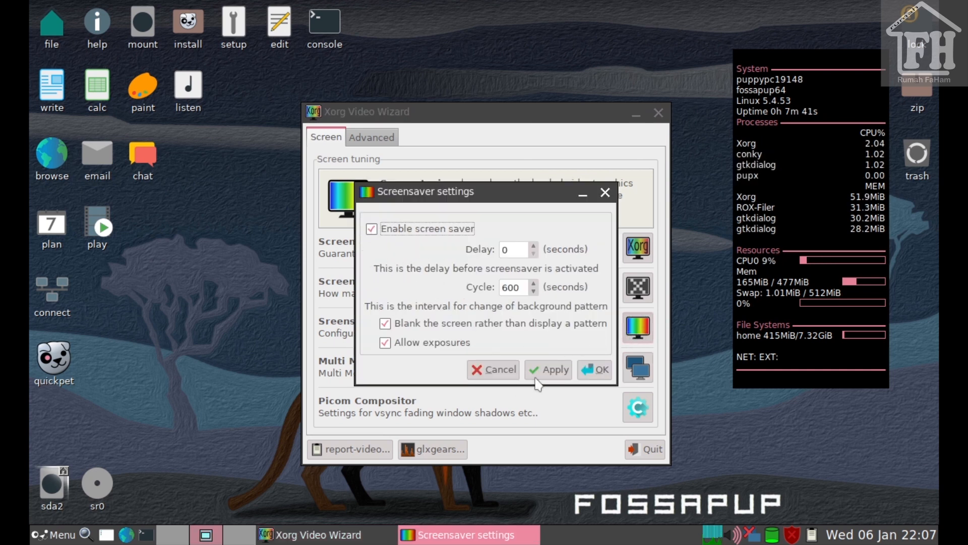
click(551, 370)
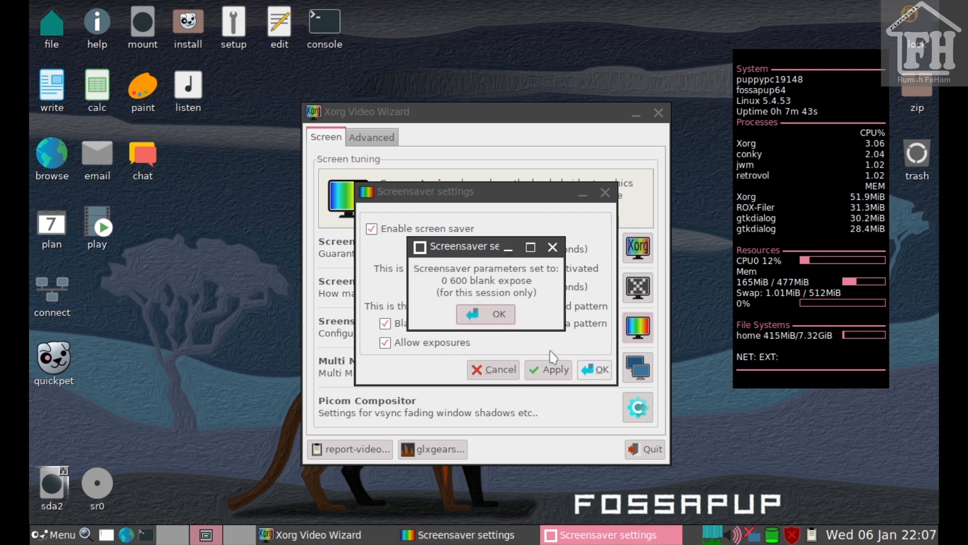
click(491, 313)
click(598, 370)
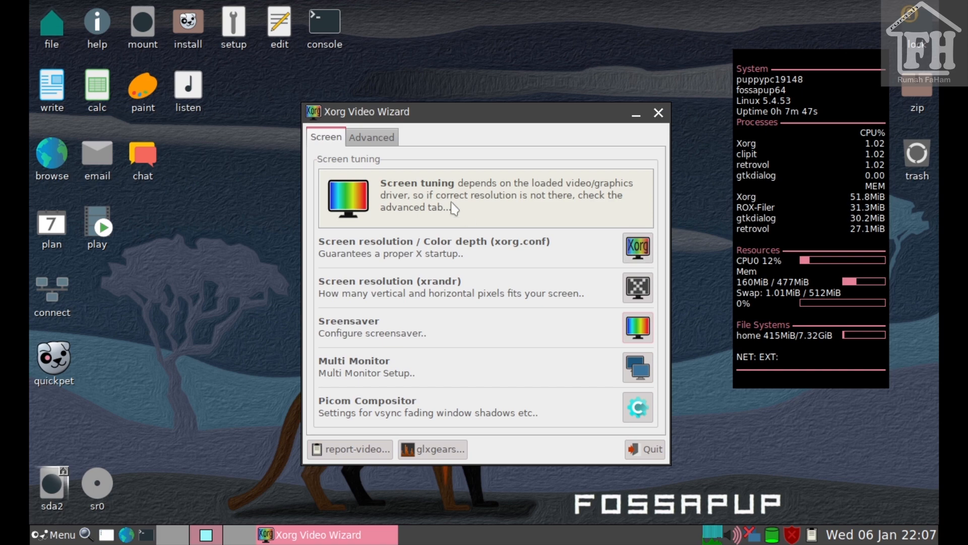
View the wizard's X/Y correction tool in the advanced options, dismiss it without adjusting anything, and close the Xorg Video Wizard
click(382, 138)
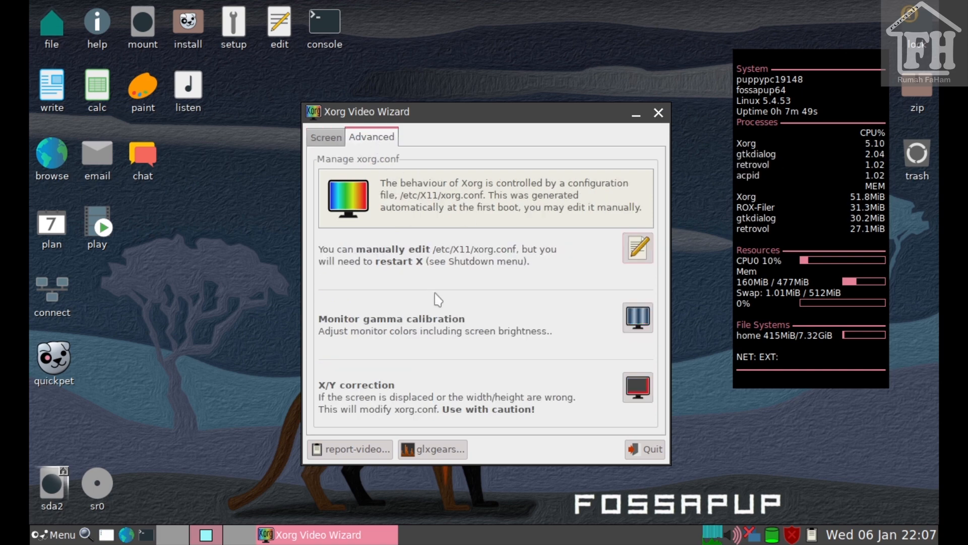
click(649, 396)
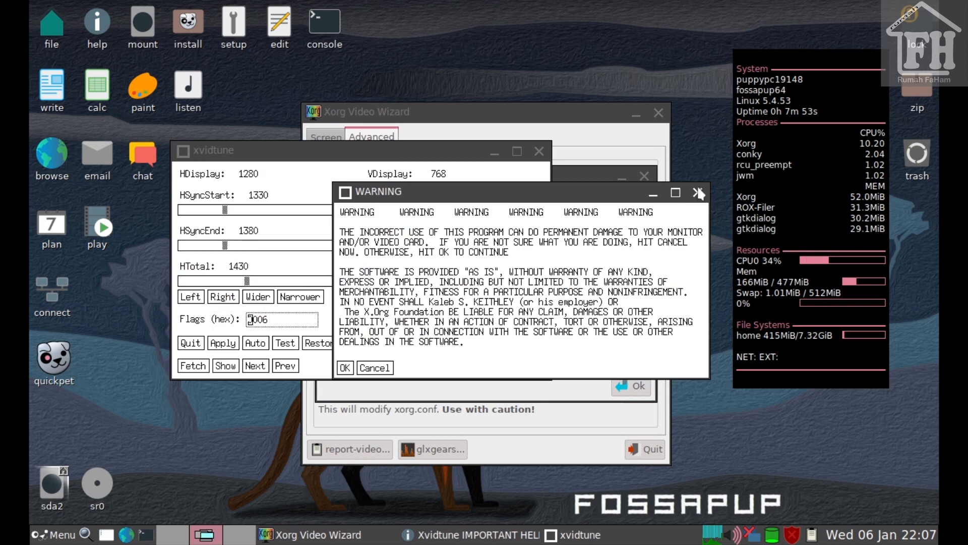
click(698, 192)
click(498, 325)
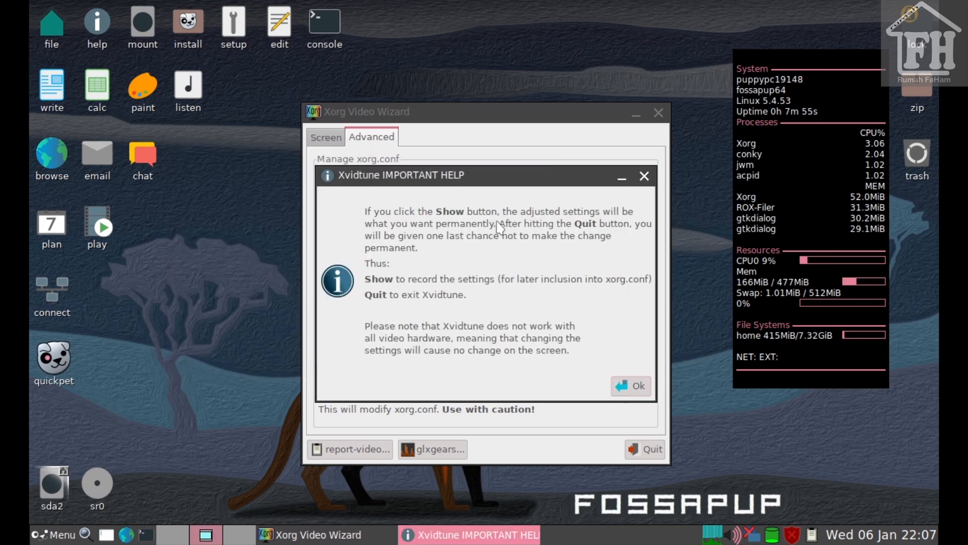
click(645, 176)
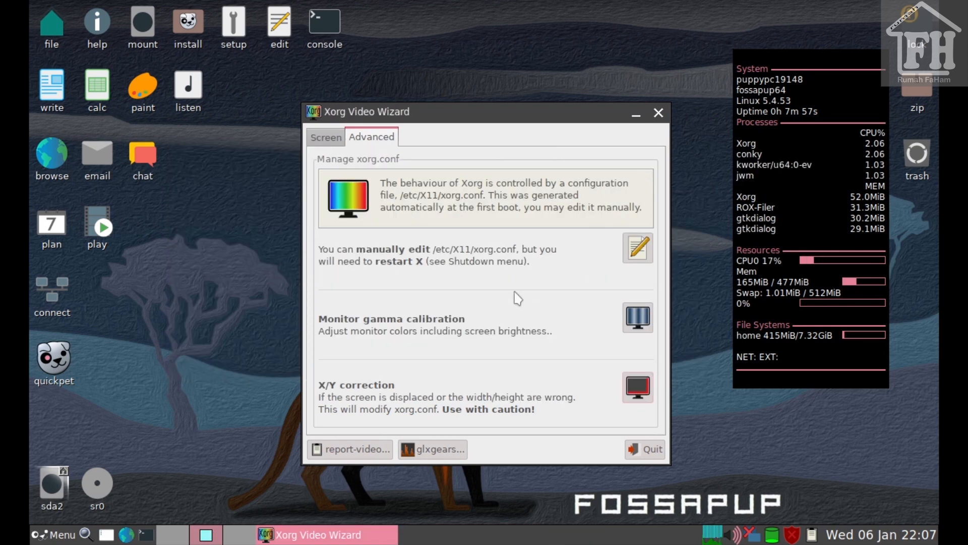
click(324, 135)
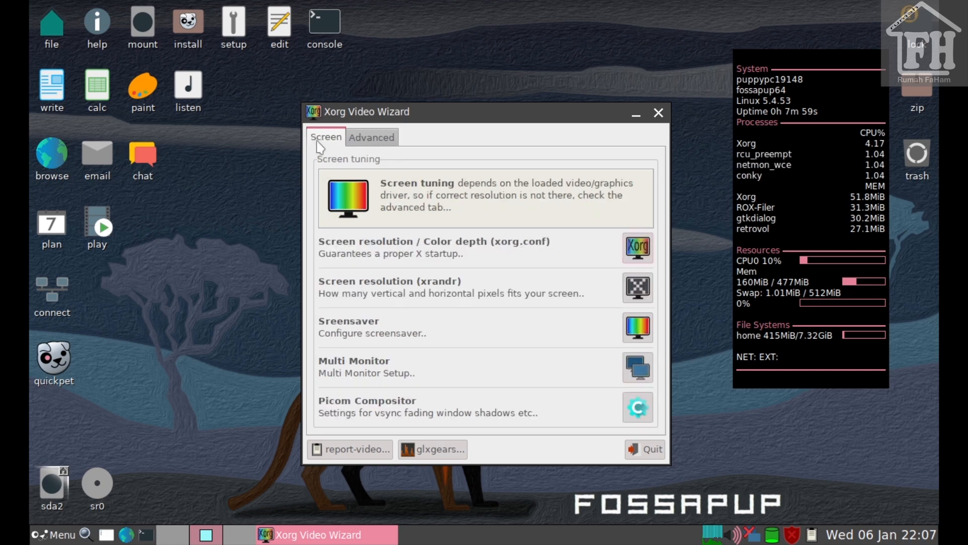
click(658, 113)
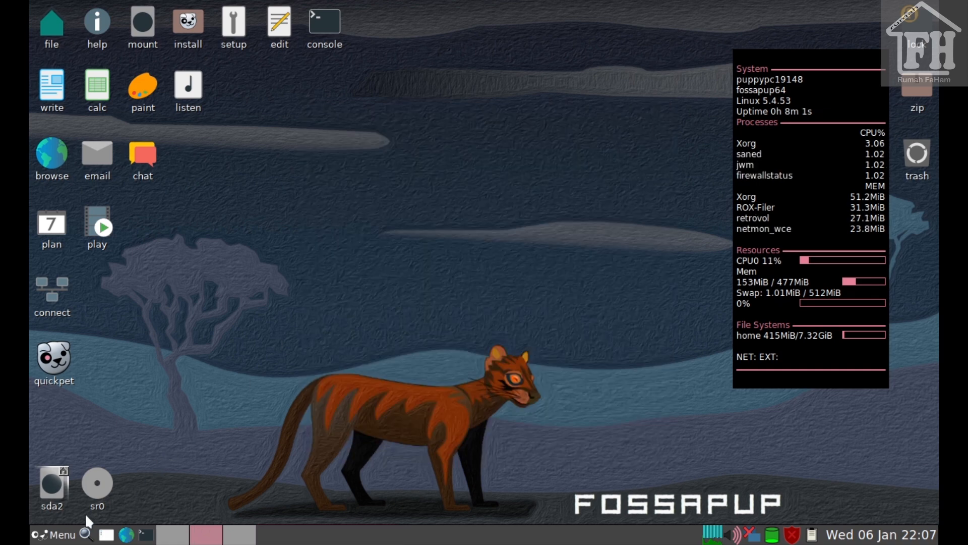
Shut down Puppy Linux without saving the session
click(54, 534)
click(61, 513)
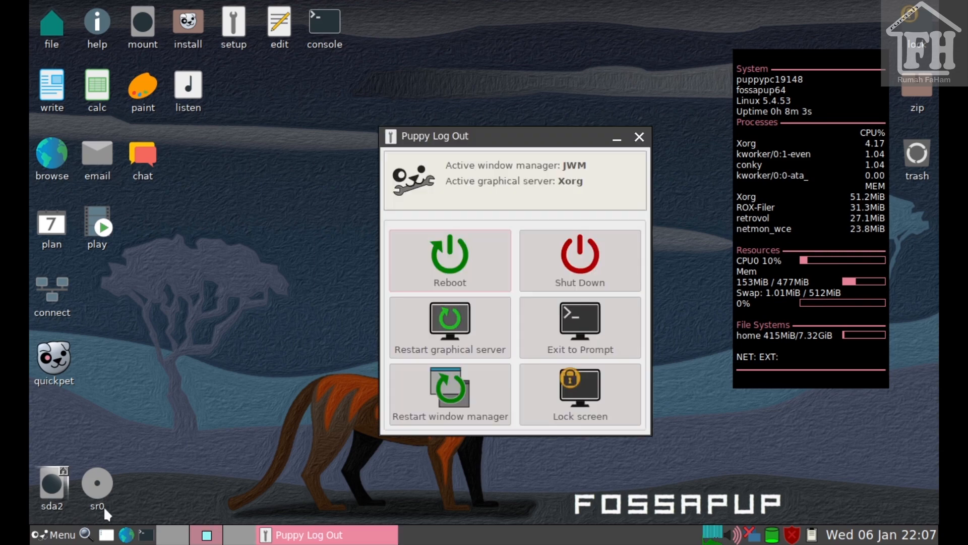
click(595, 255)
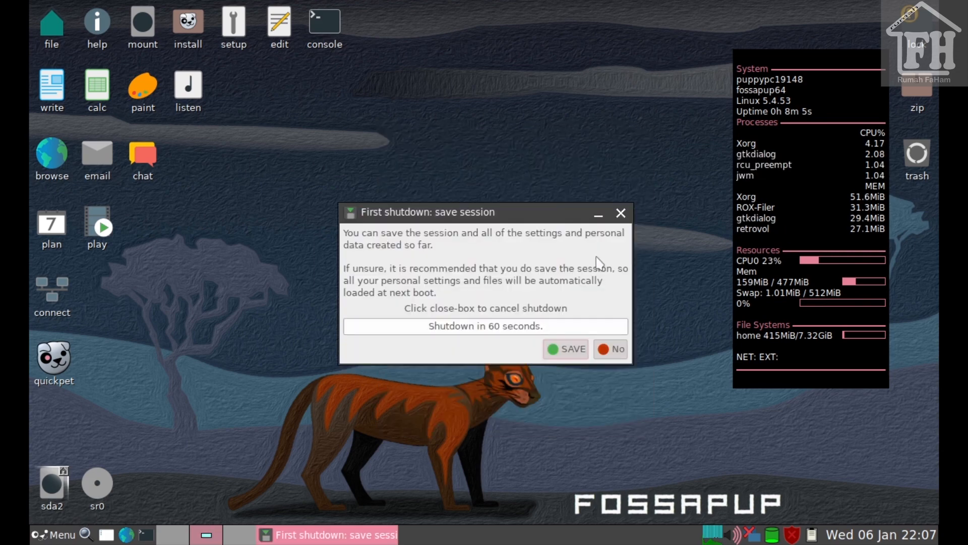
click(607, 353)
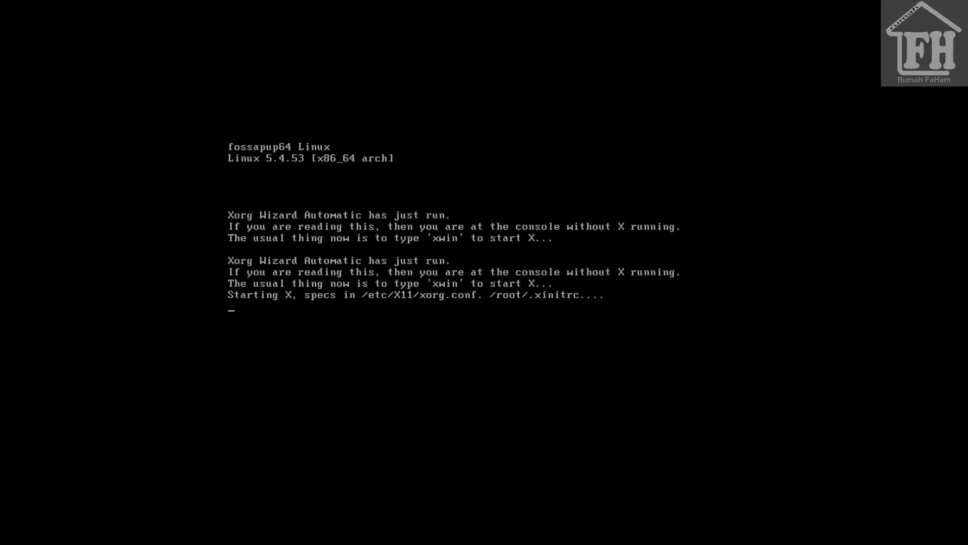